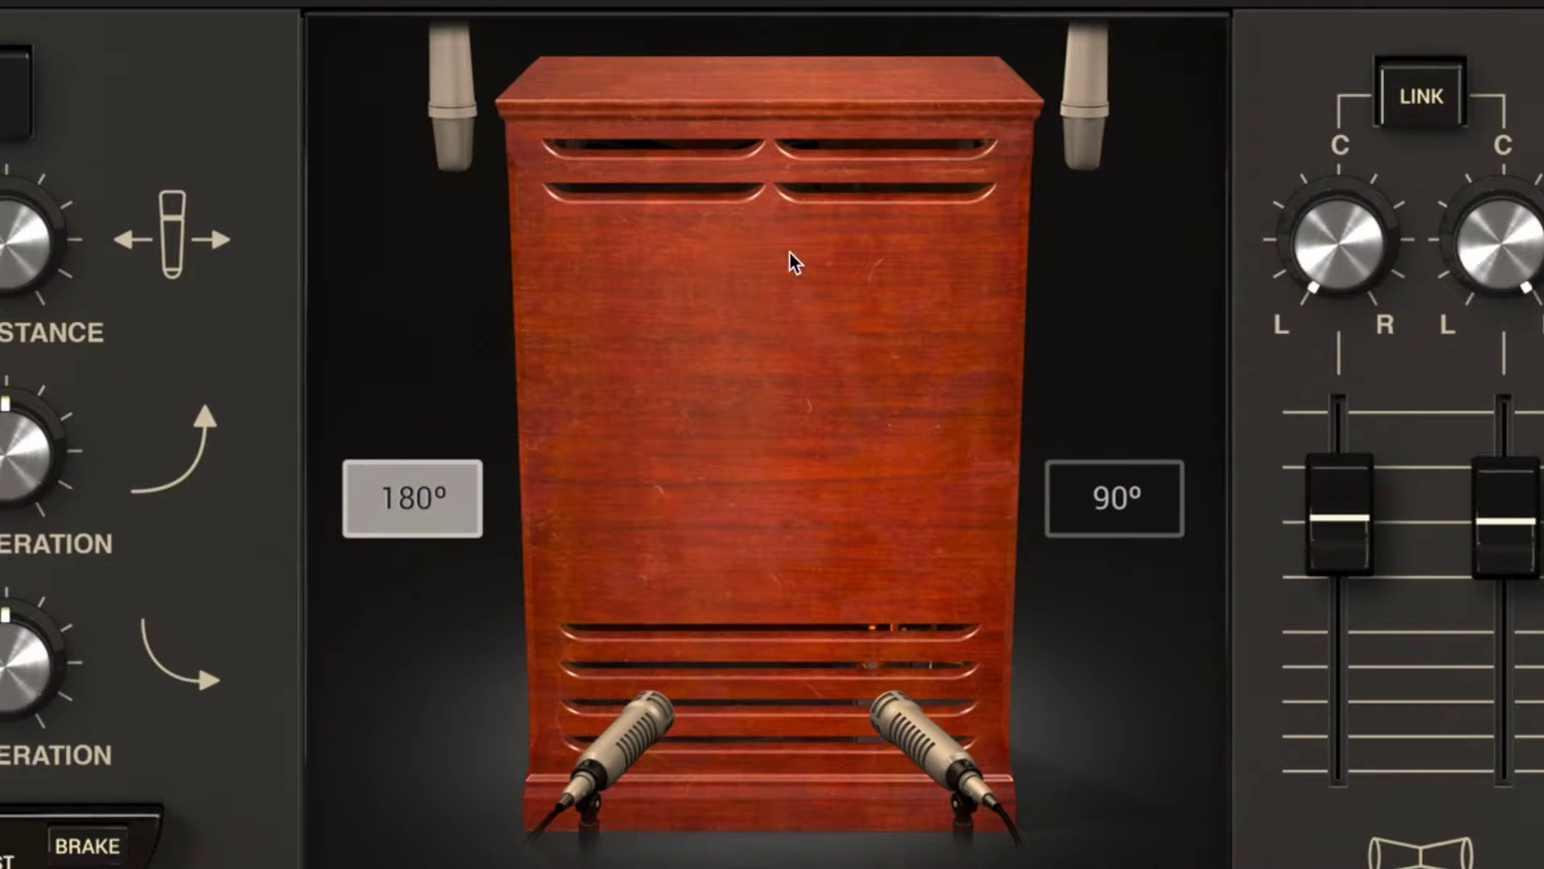
pyautogui.click(790, 253)
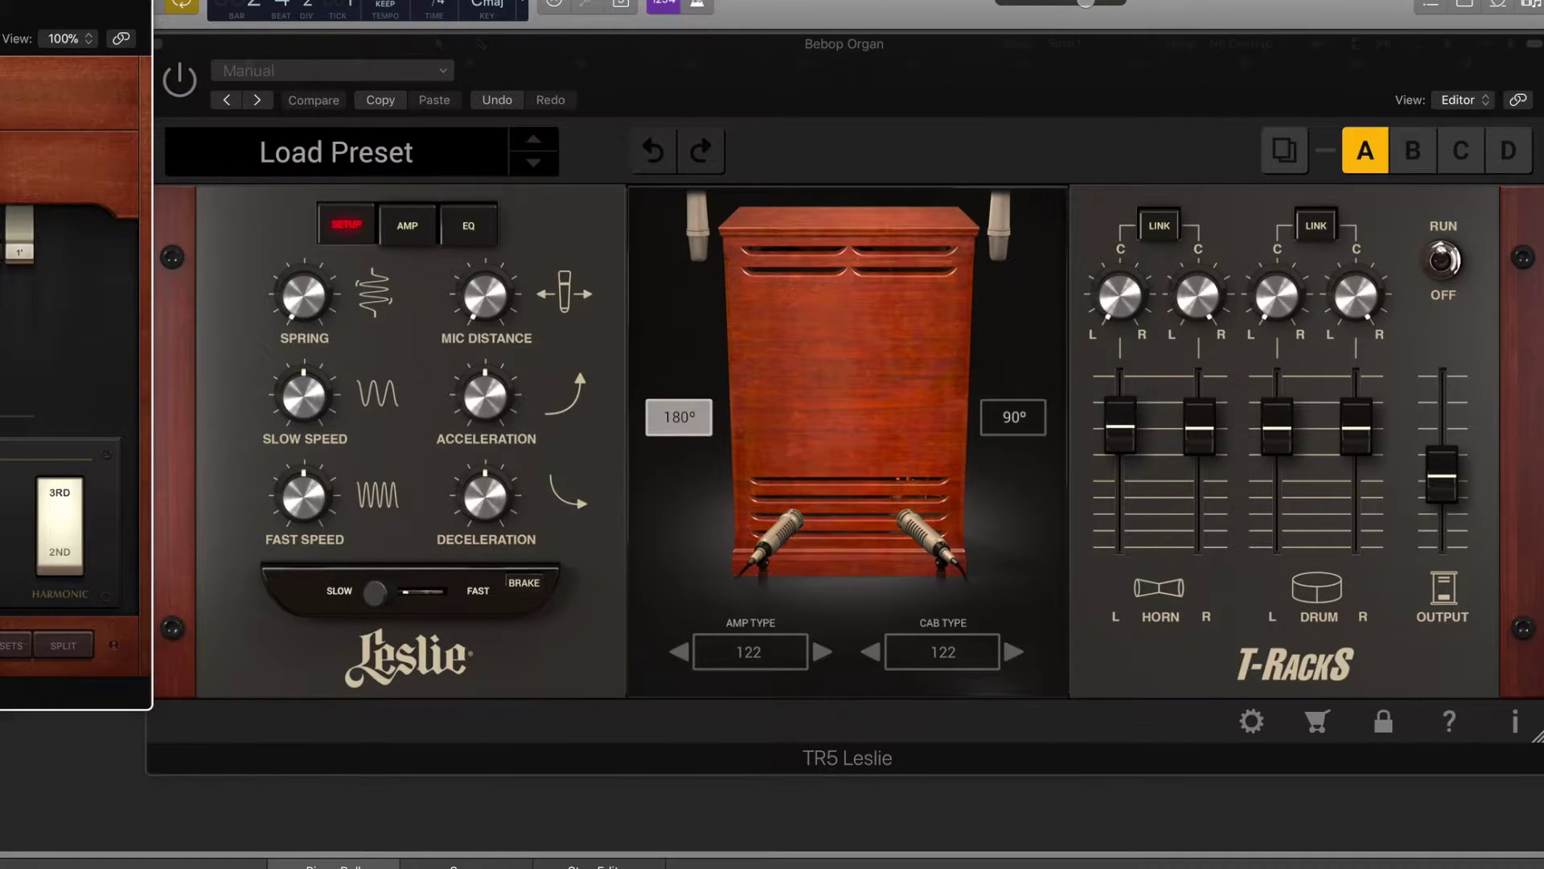
# - Bring the Vintage B3 window fully into view, show its Rotor Cabinet settings and hide the plug-in window's header
pyautogui.moveTo(0, 21); pyautogui.dragTo(503, 168)
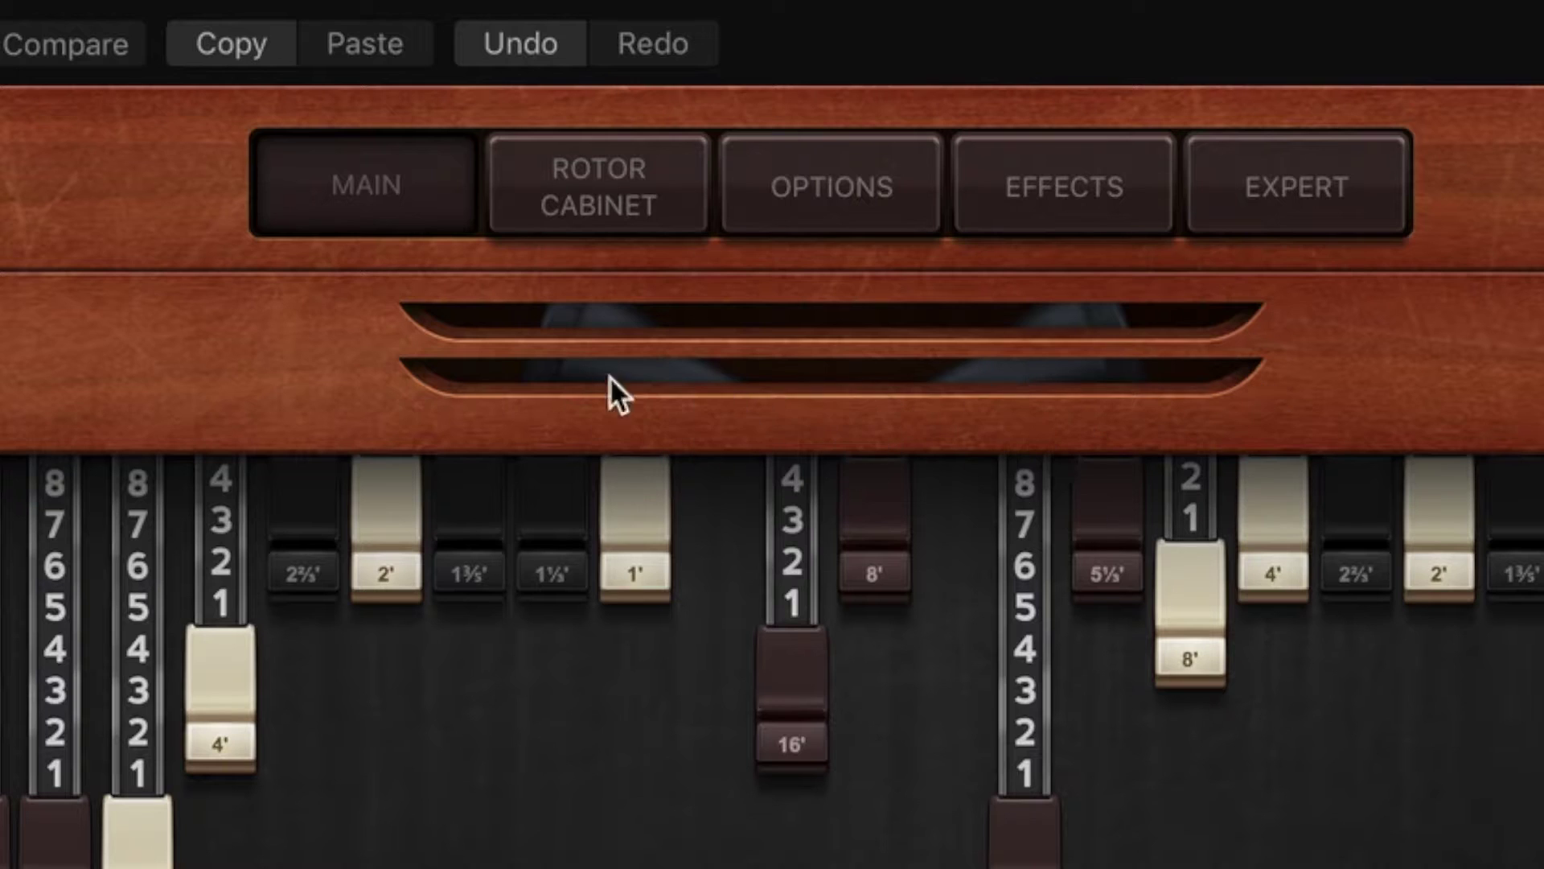
pyautogui.click(624, 225)
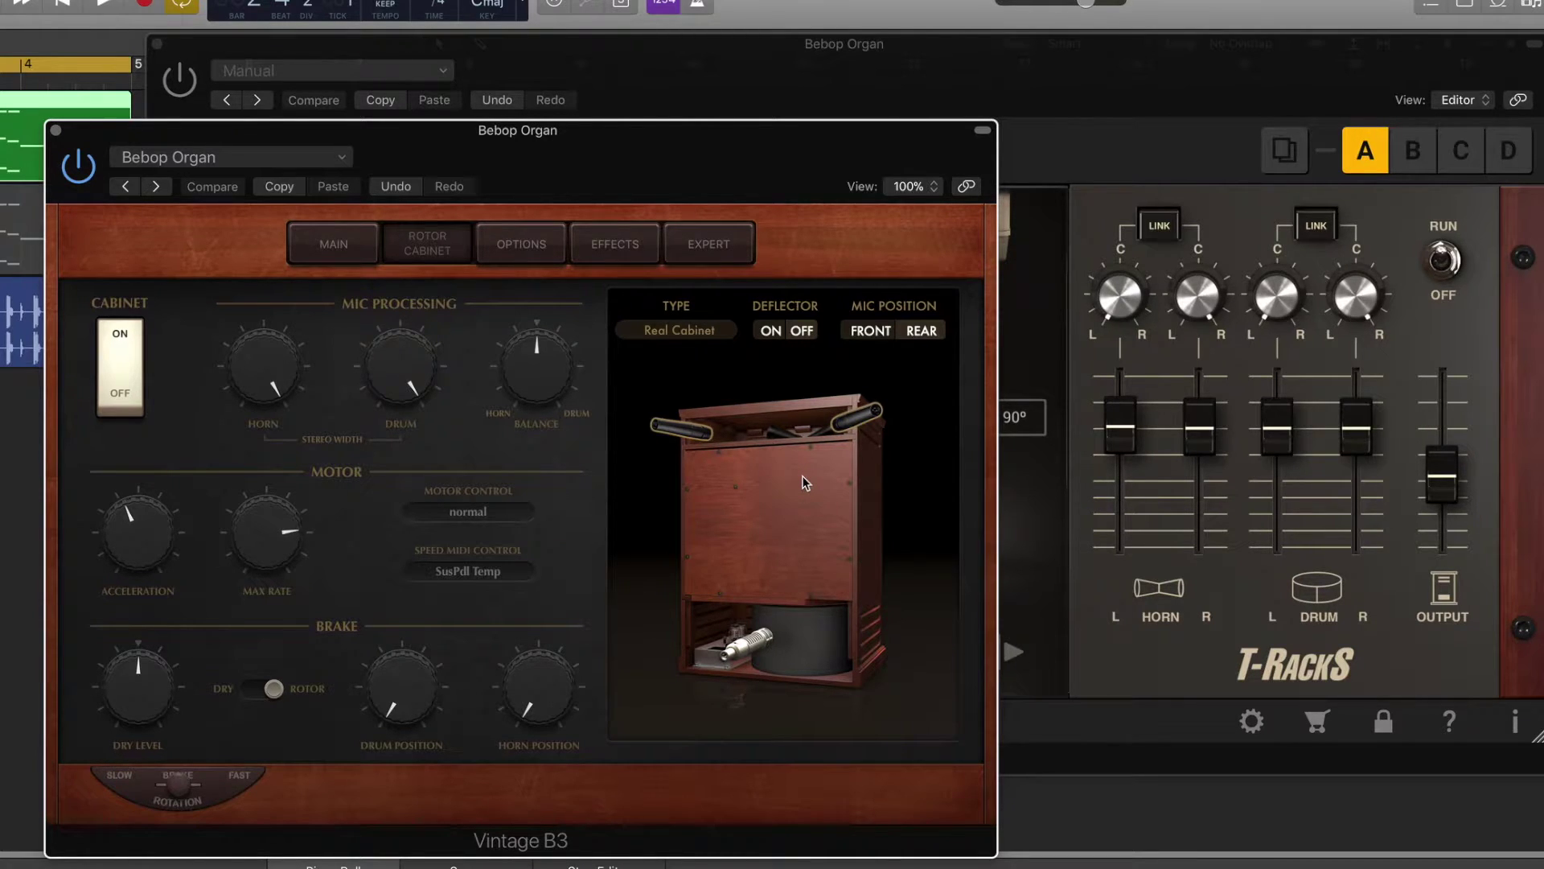
pyautogui.click(981, 135)
pyautogui.moveTo(865, 132); pyautogui.dragTo(778, 165)
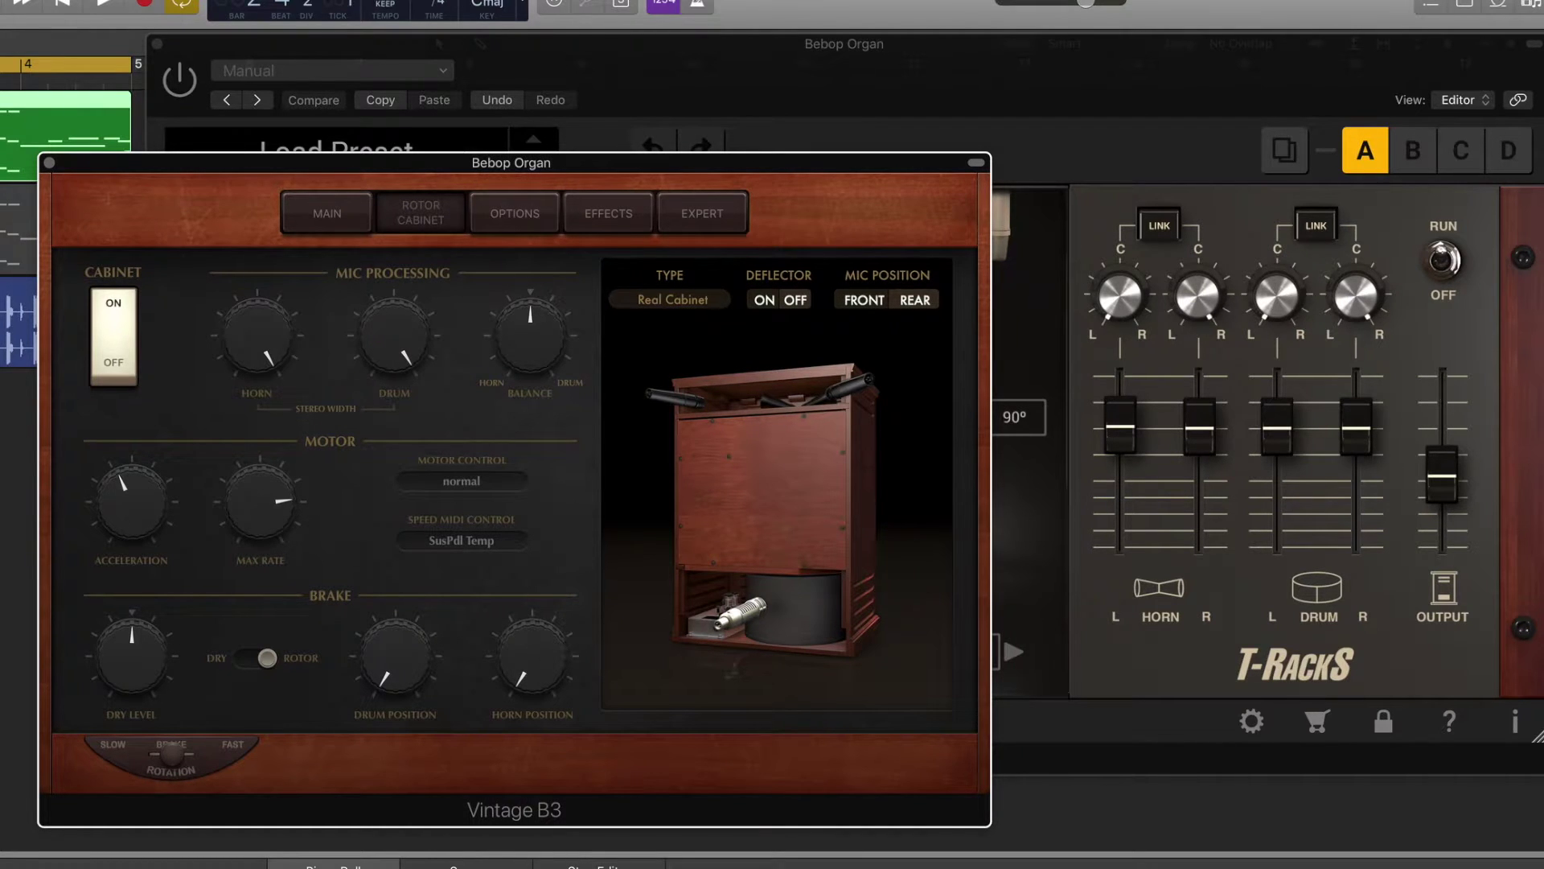
# - Switch off the Vintage B3's built-in rotor cabinet
pyautogui.click(116, 321)
pyautogui.click(122, 345)
pyautogui.click(115, 301)
pyautogui.click(117, 362)
pyautogui.click(115, 304)
pyautogui.click(118, 385)
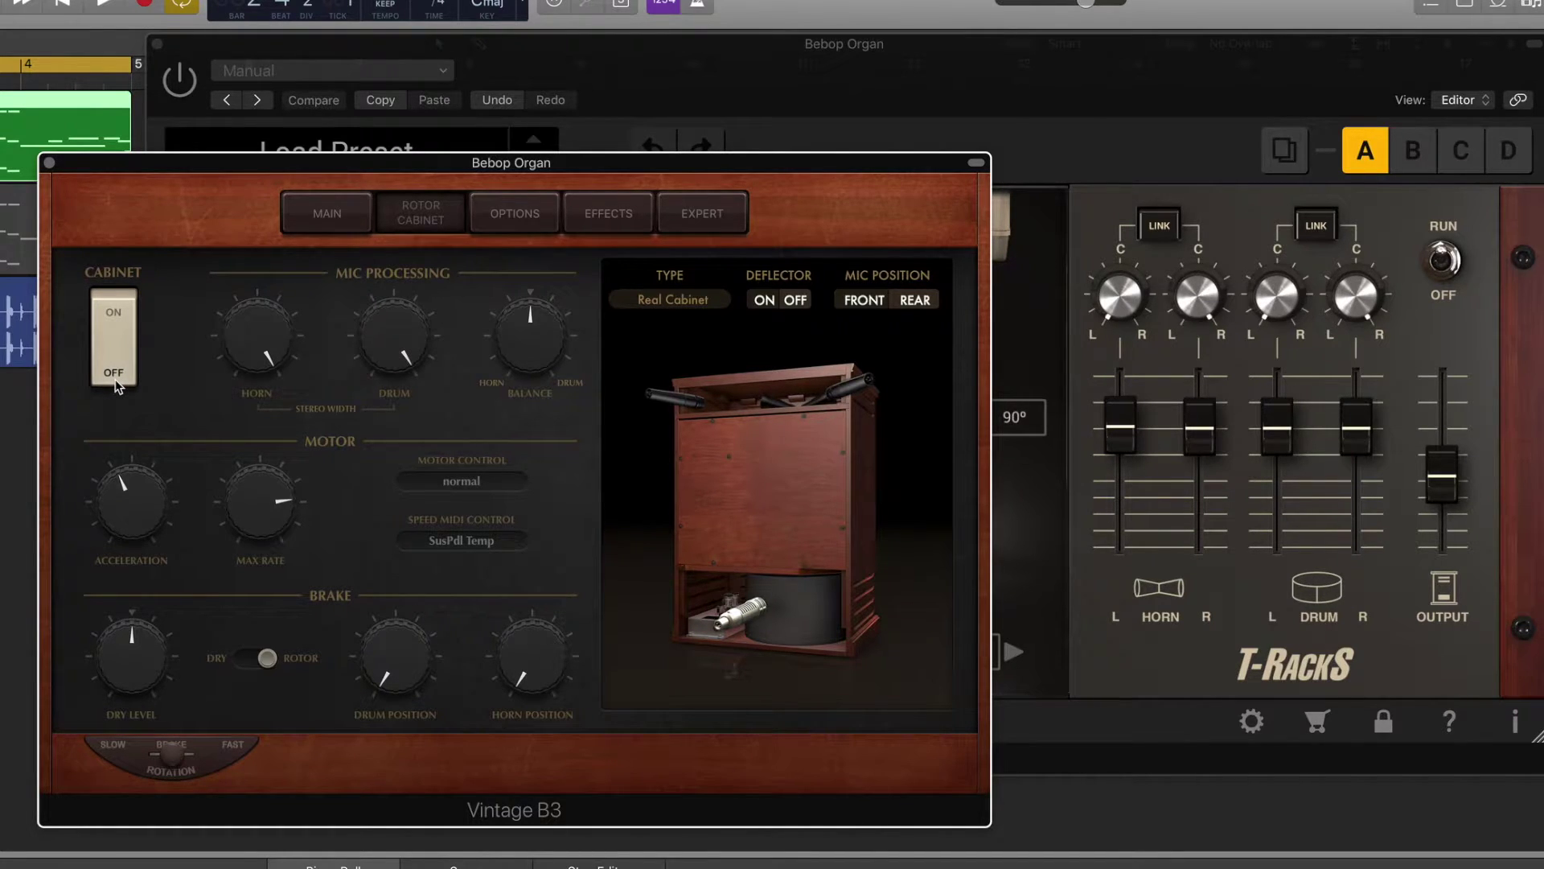
# - Play the loop and compare the organ sound with the built-in rotor cabinet on and off
pyautogui.press('space')
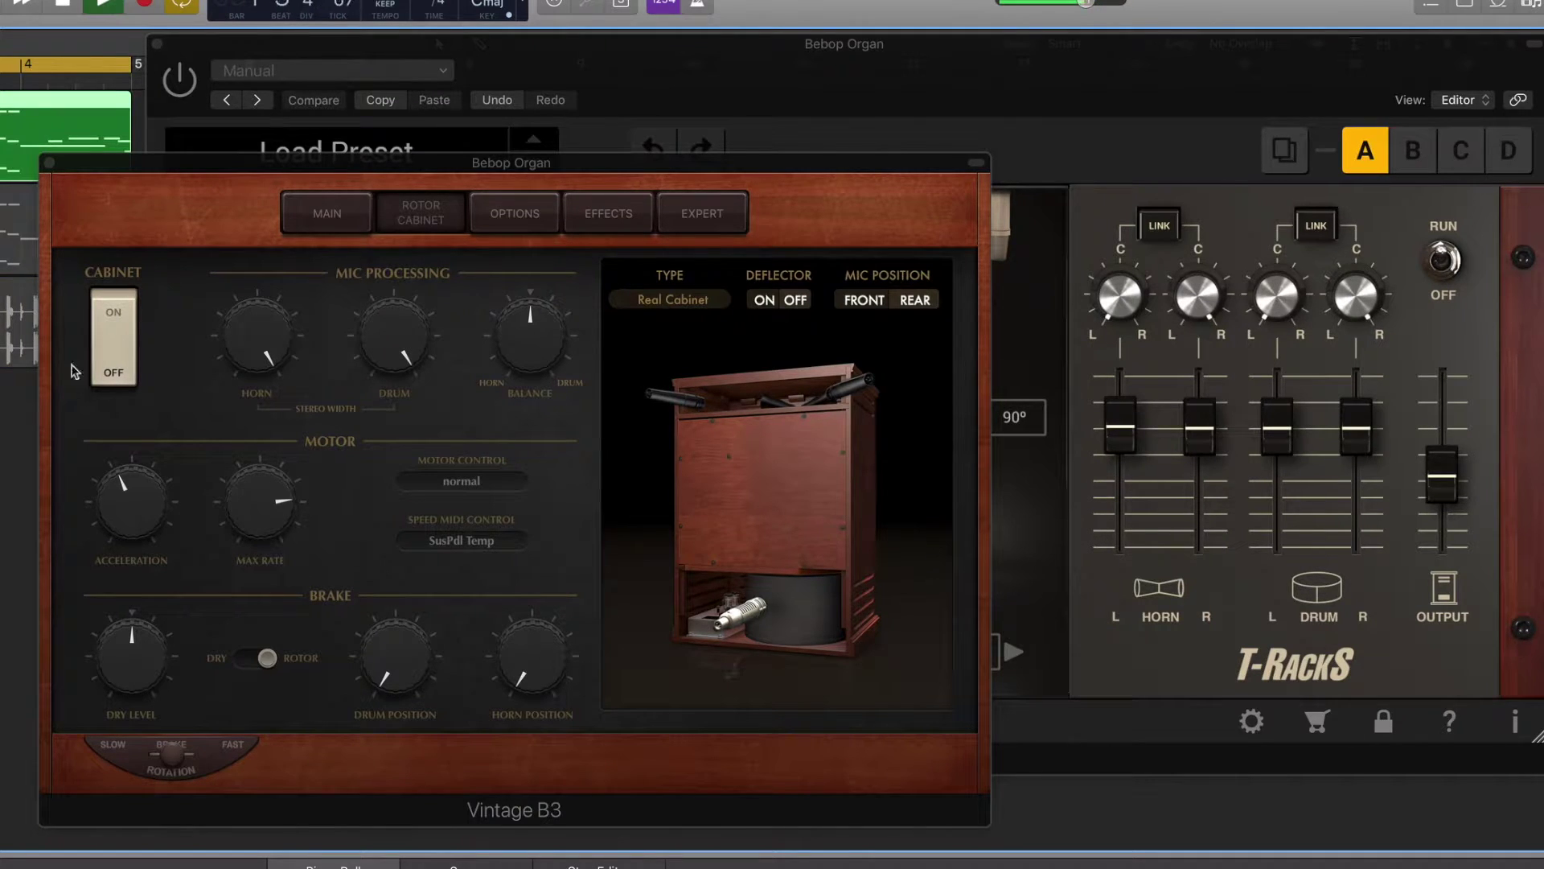
pyautogui.click(121, 311)
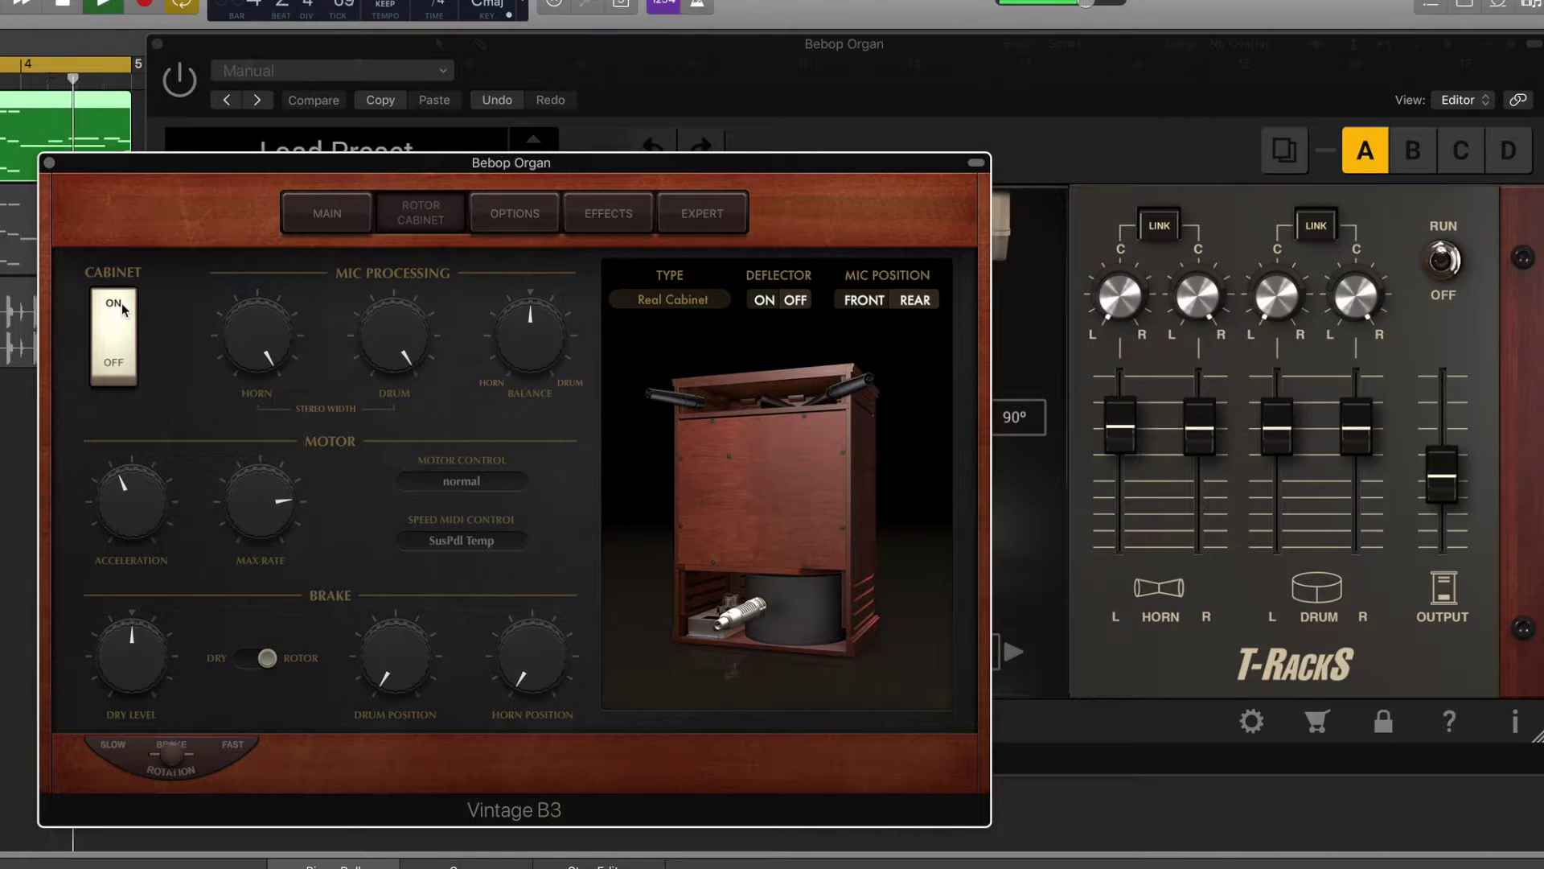
pyautogui.click(118, 370)
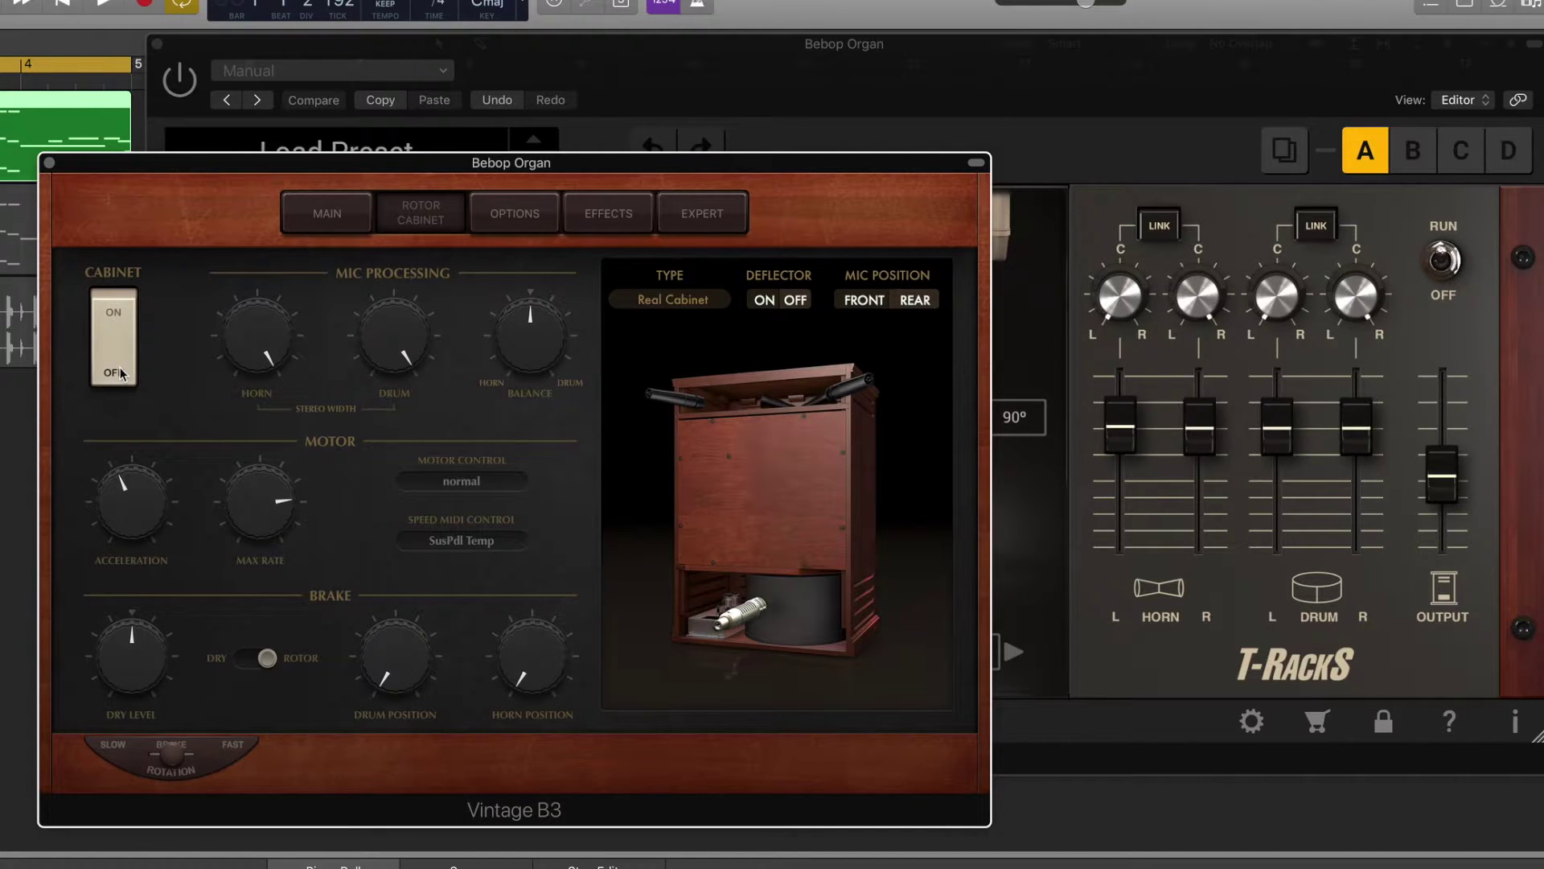
# - Close the Vintage B3 window and turn on the TR5 Leslie plug-in during playback to compare its bypassed and active sound
pyautogui.moveTo(818, 167); pyautogui.dragTo(287, 181)
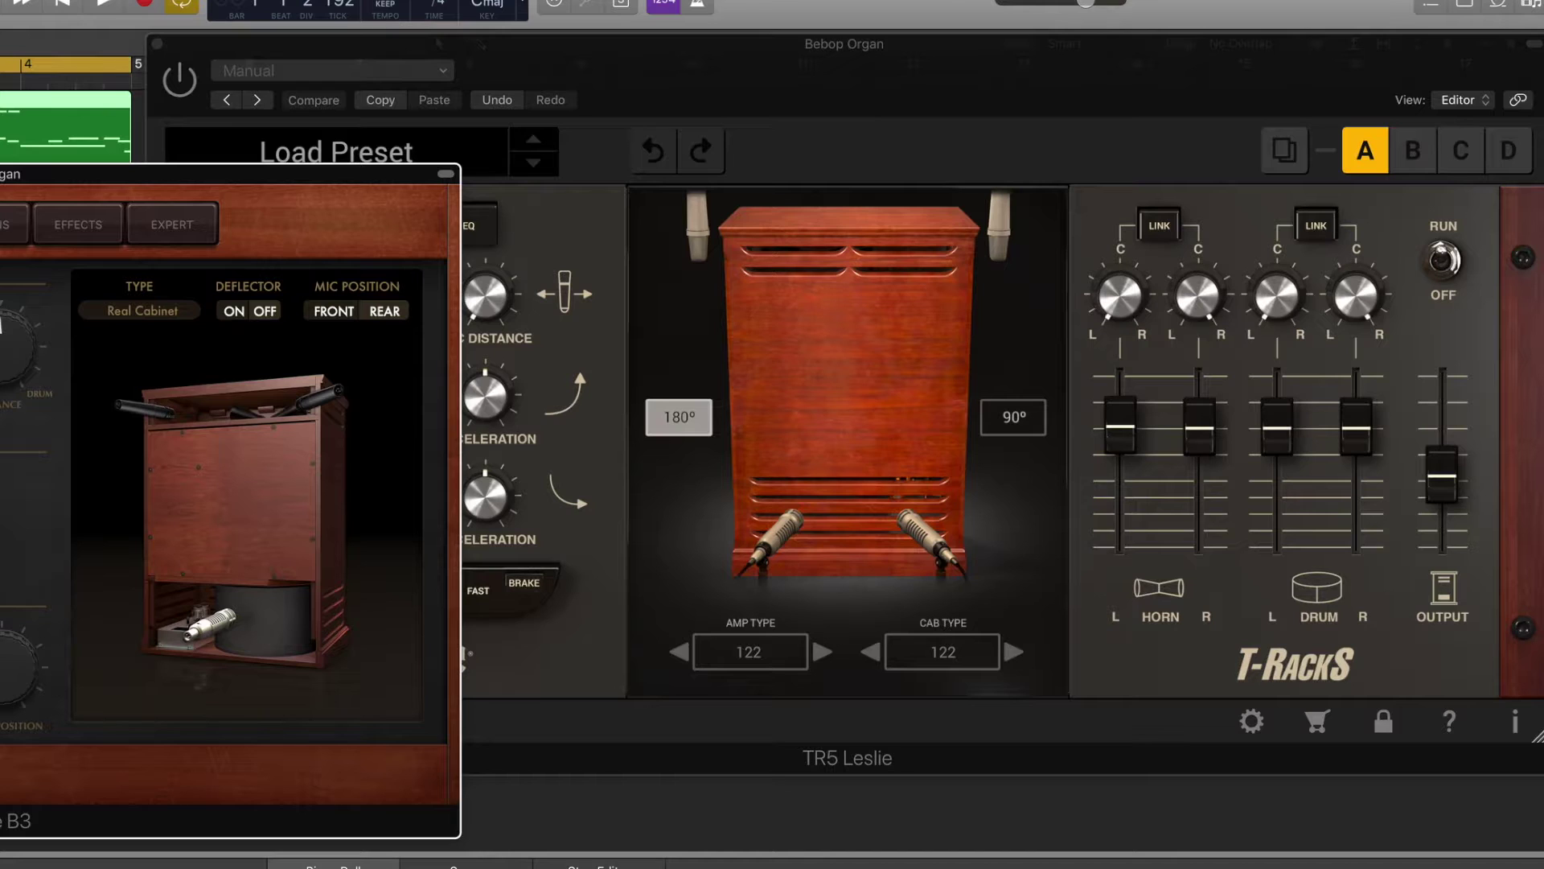
pyautogui.press('super+w')
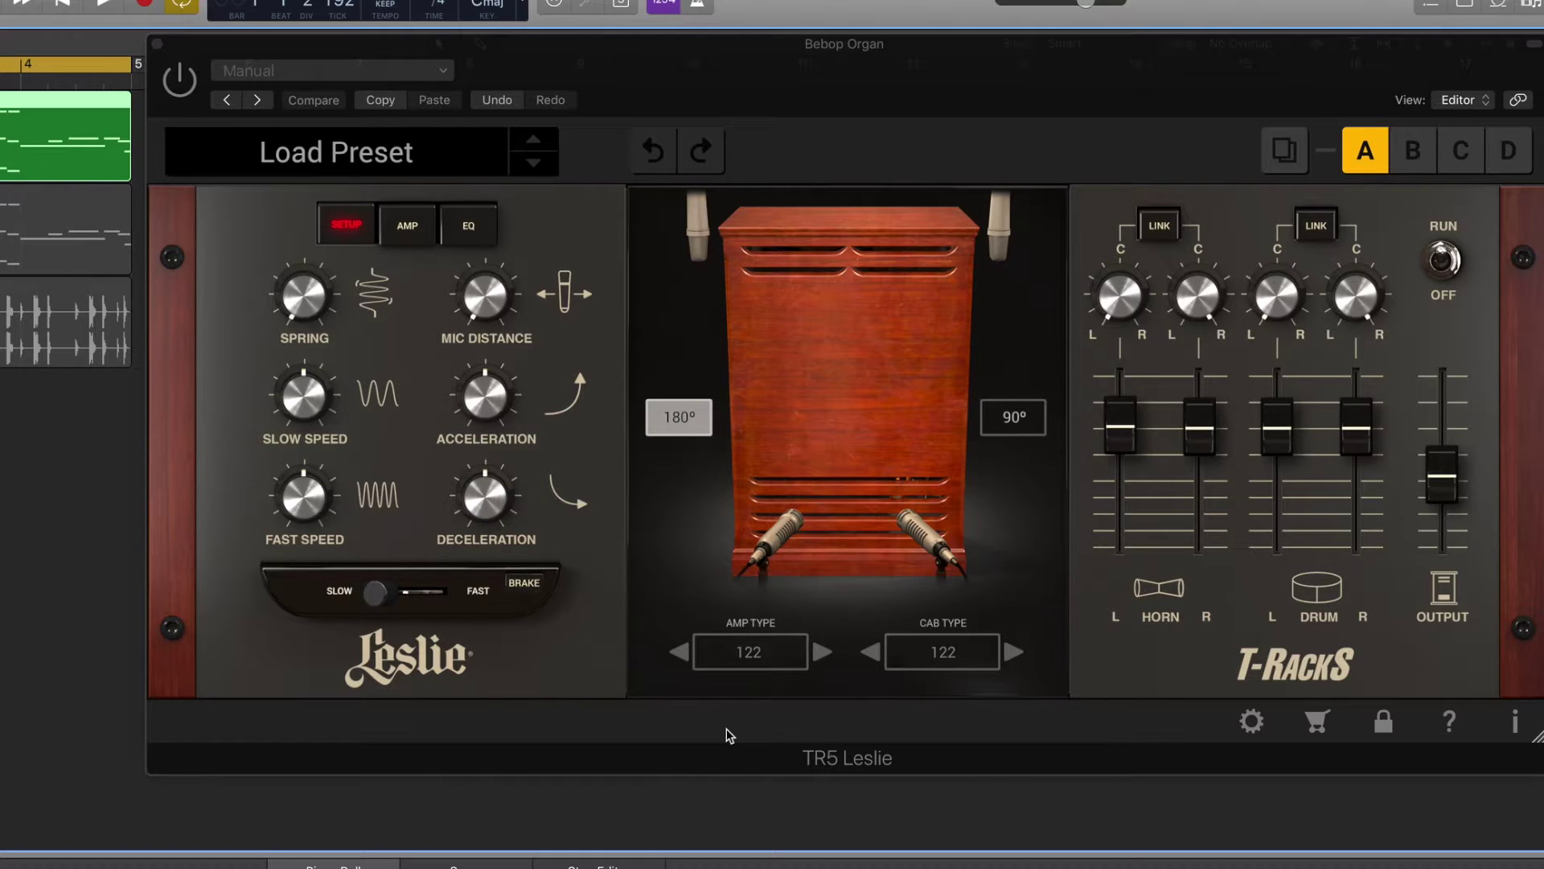
pyautogui.moveTo(1430, 472)
pyautogui.press('space')
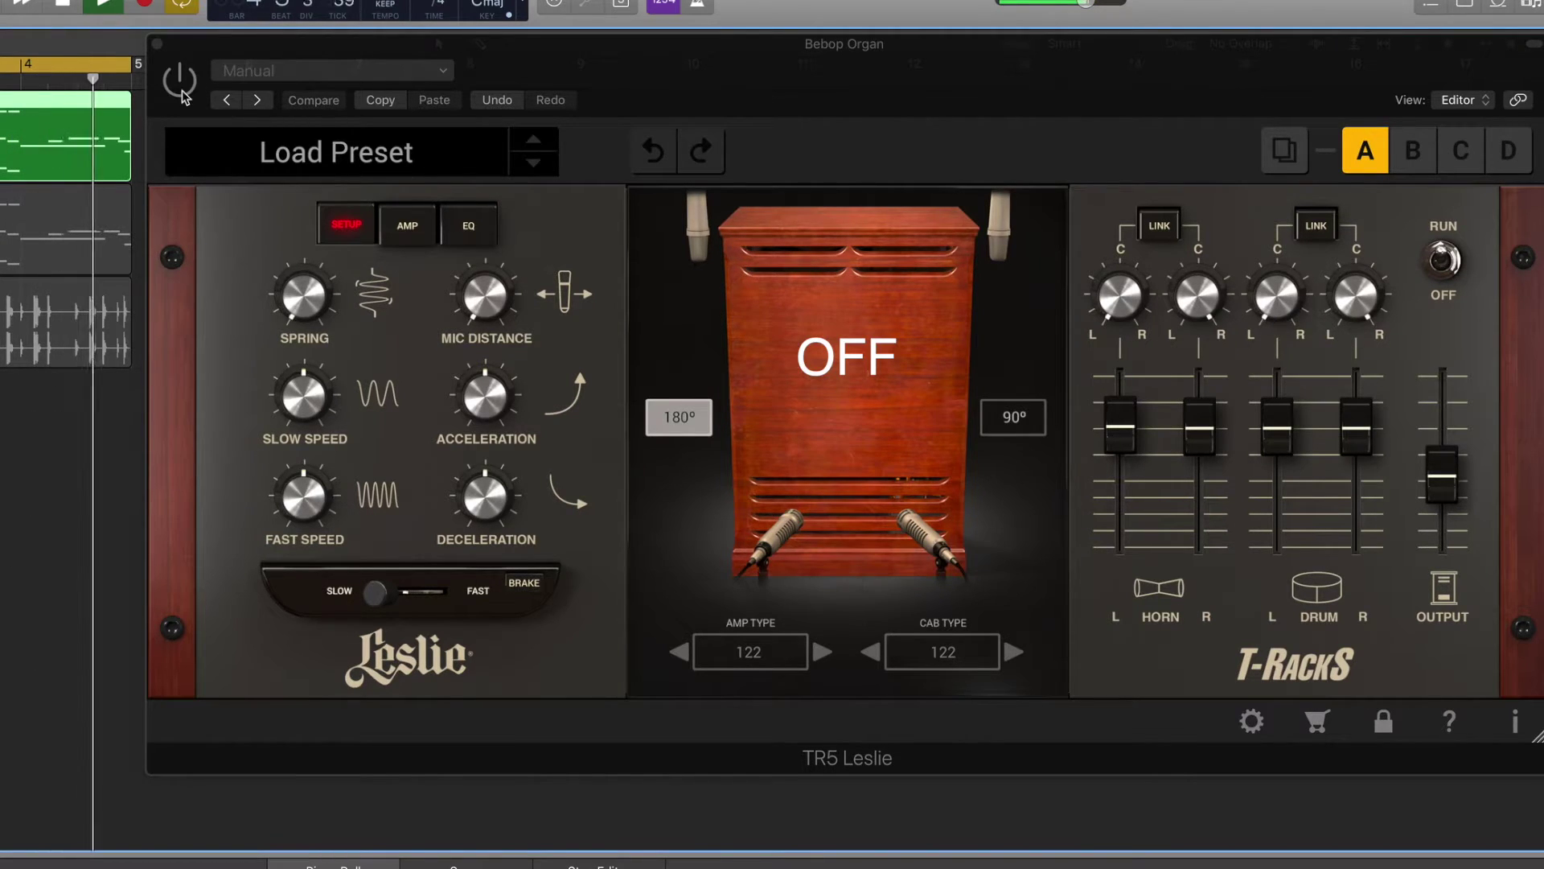
pyautogui.click(181, 93)
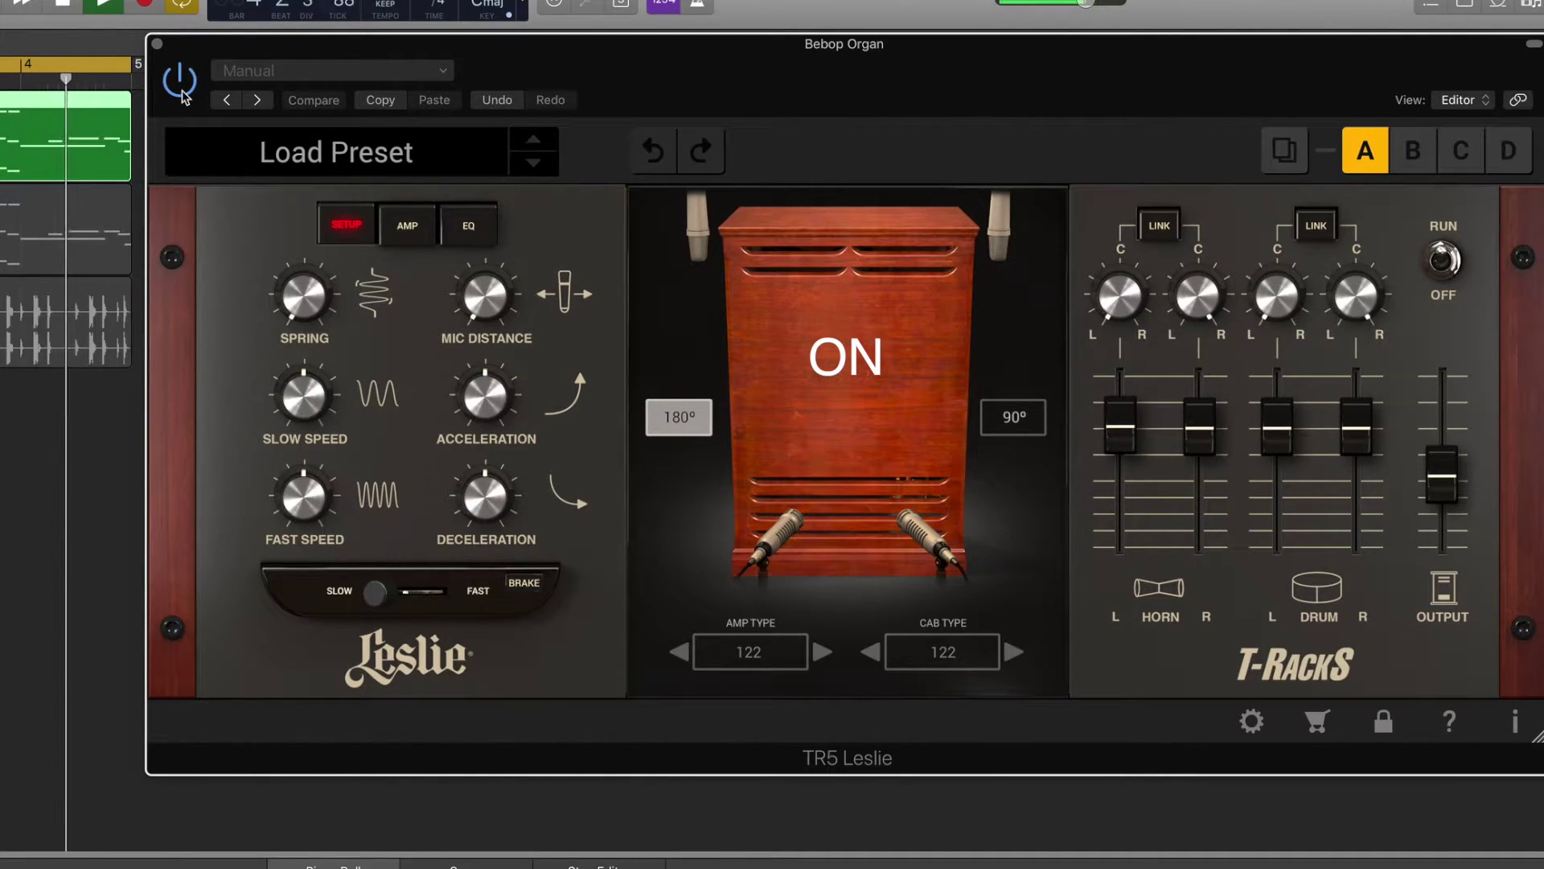
pyautogui.press('space')
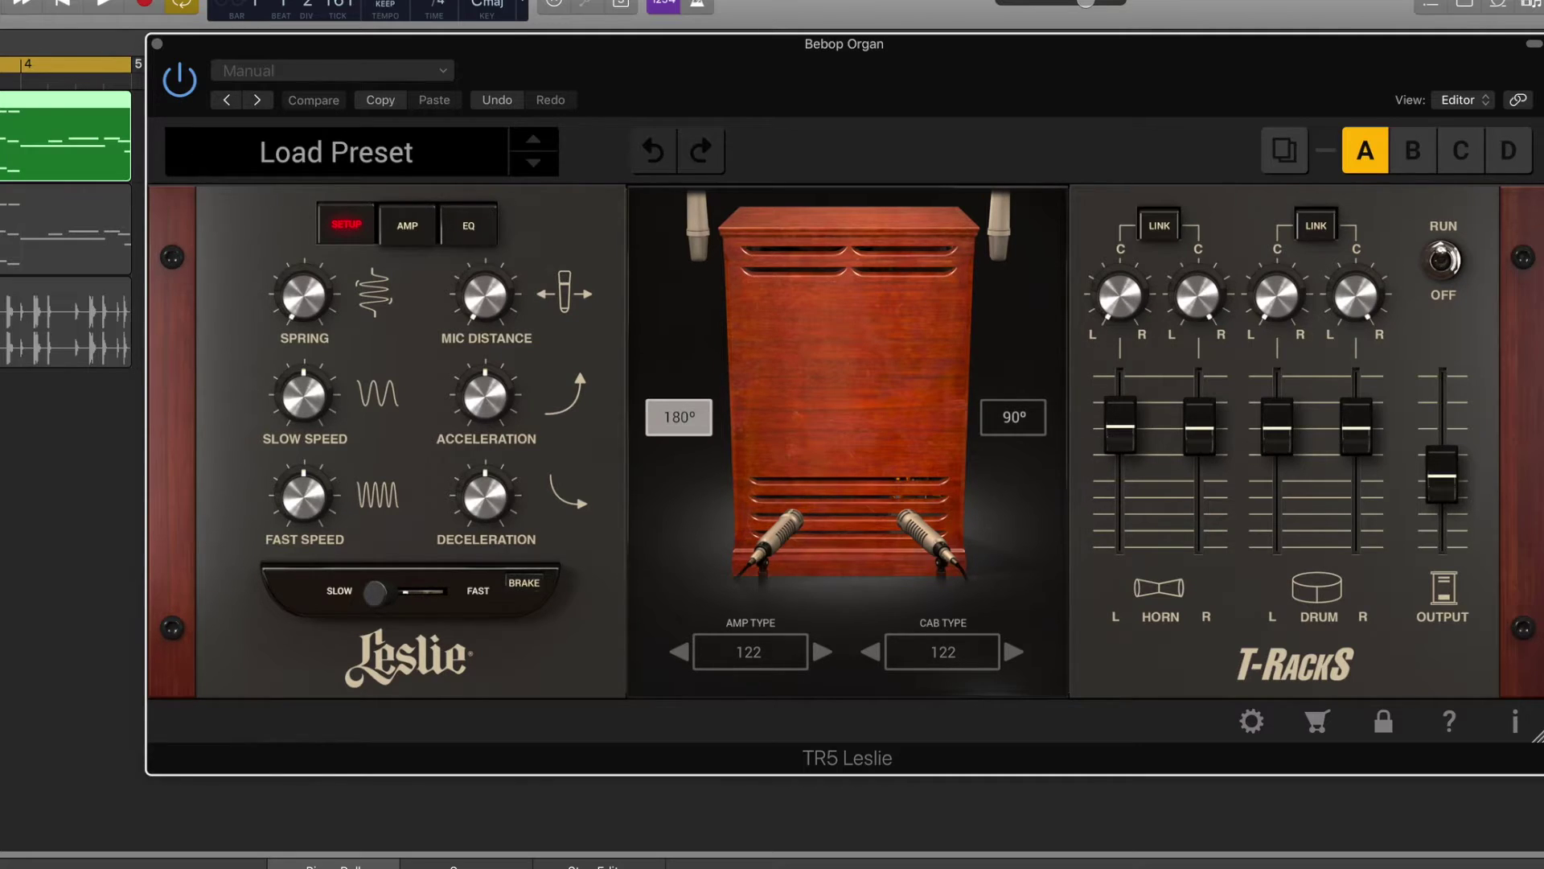
# - Reopen the Vintage B3 window, place it beside the TR5 Leslie and bypass the Leslie plug-in
pyautogui.click(2, 418)
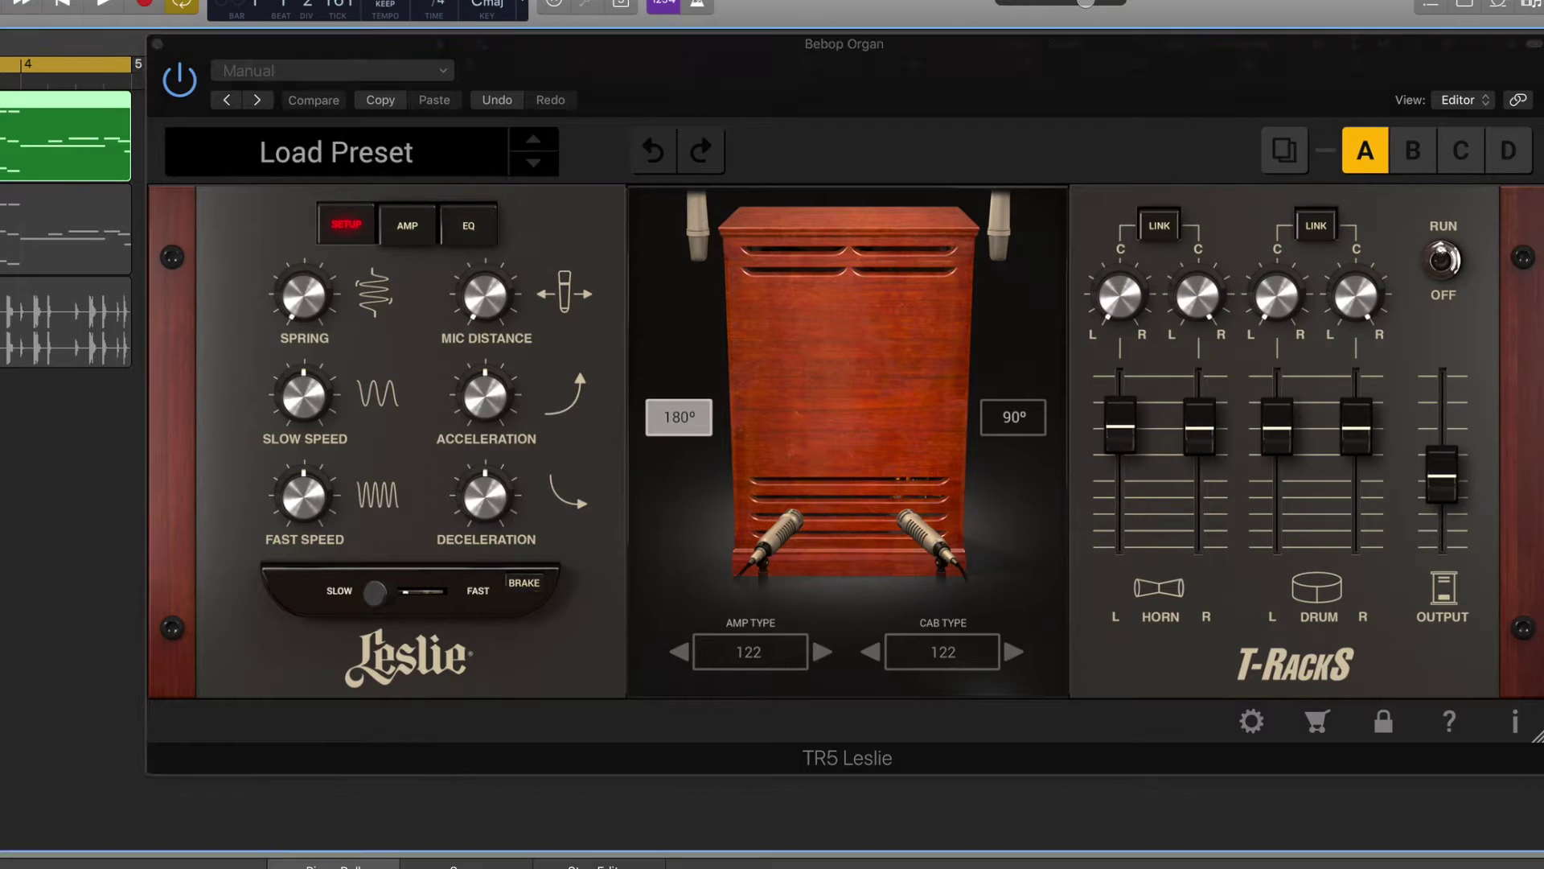
pyautogui.click(311, 228)
pyautogui.moveTo(303, 172); pyautogui.dragTo(211, 149)
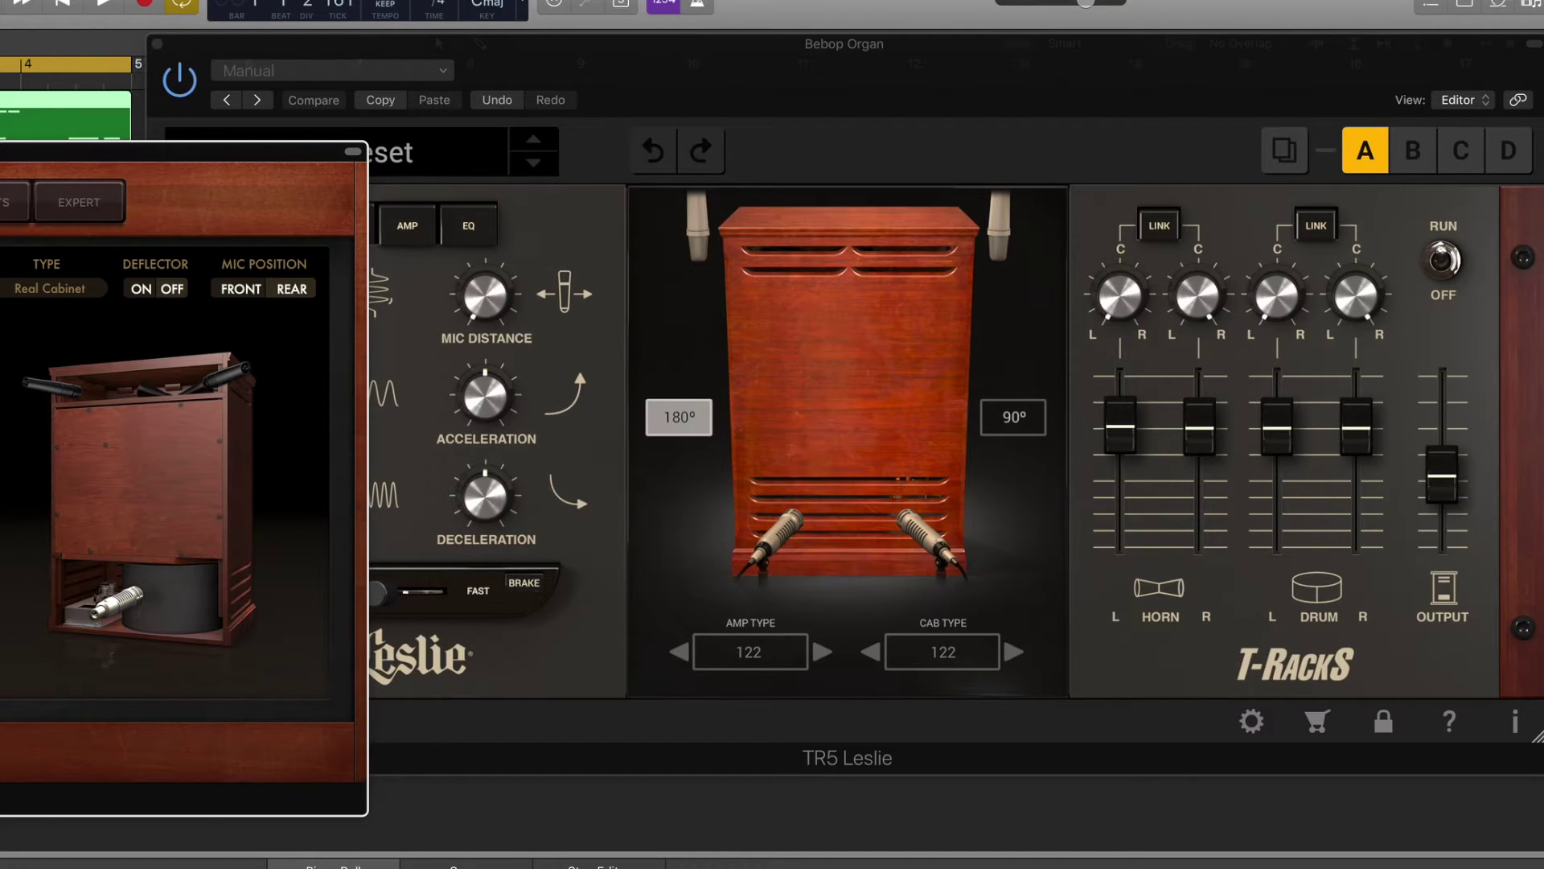
pyautogui.moveTo(3, 156); pyautogui.dragTo(41, 251)
pyautogui.click(183, 77)
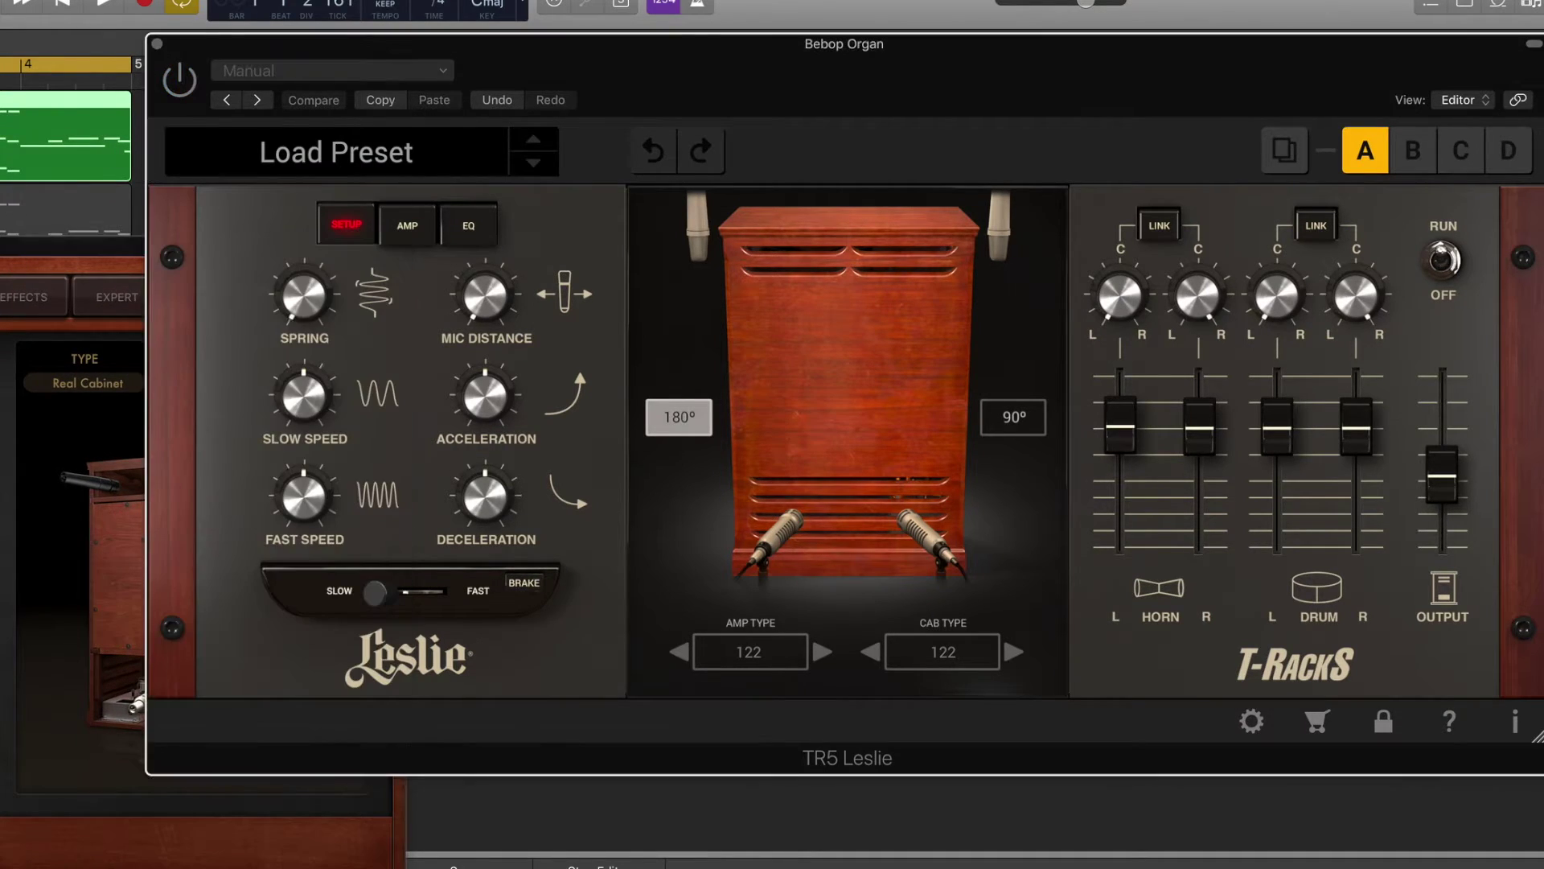
pyautogui.click(4, 418)
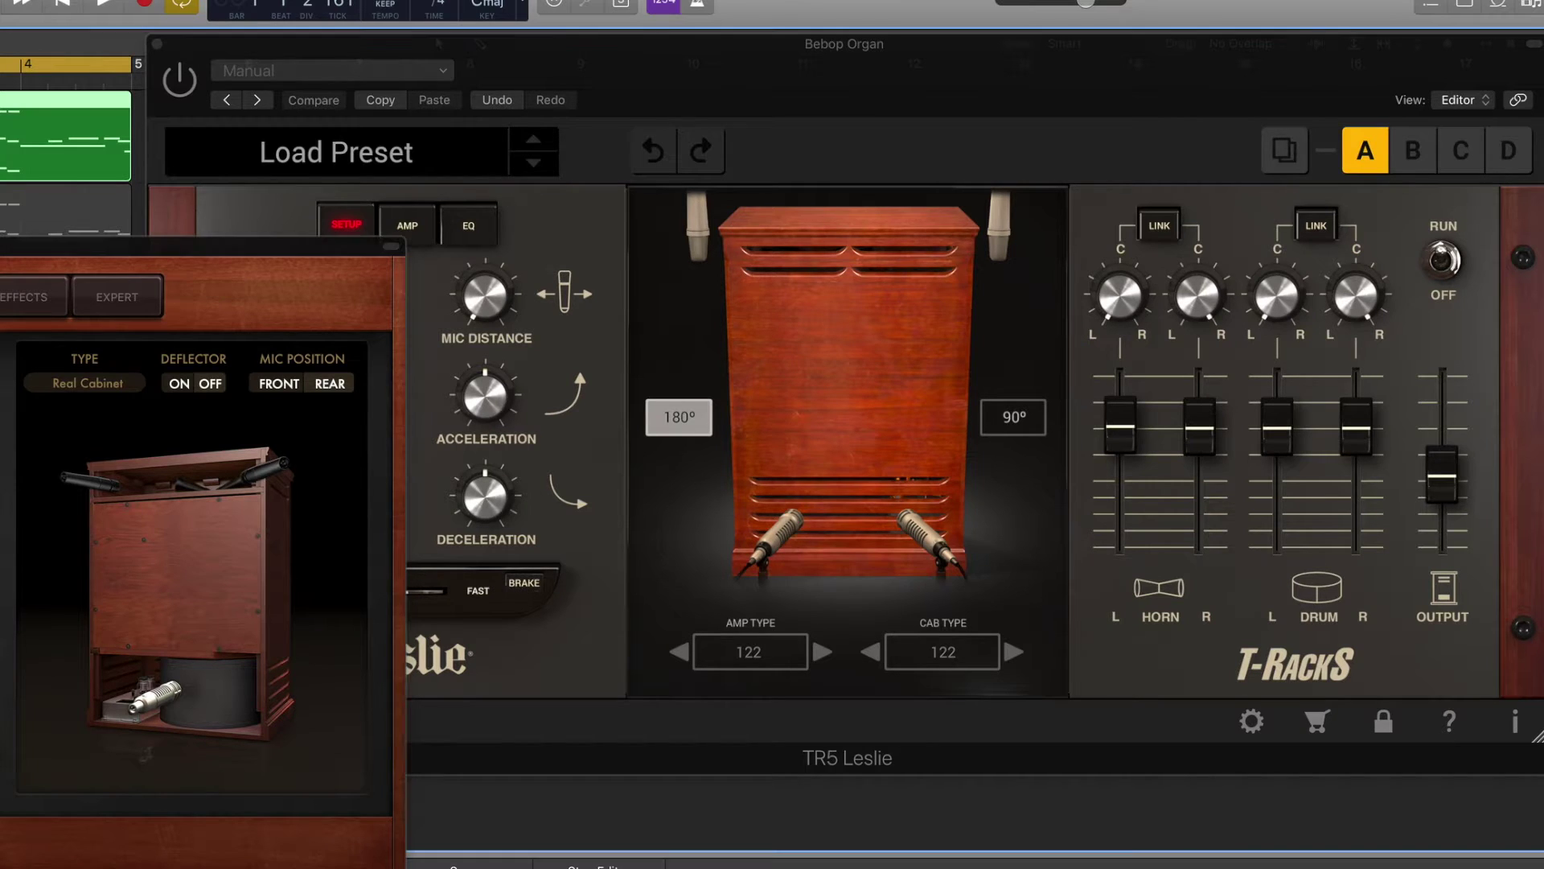
# - Select the Steinway Grand Piano track and close the extra Vintage B3 and Channel EQ windows
pyautogui.click(3, 217)
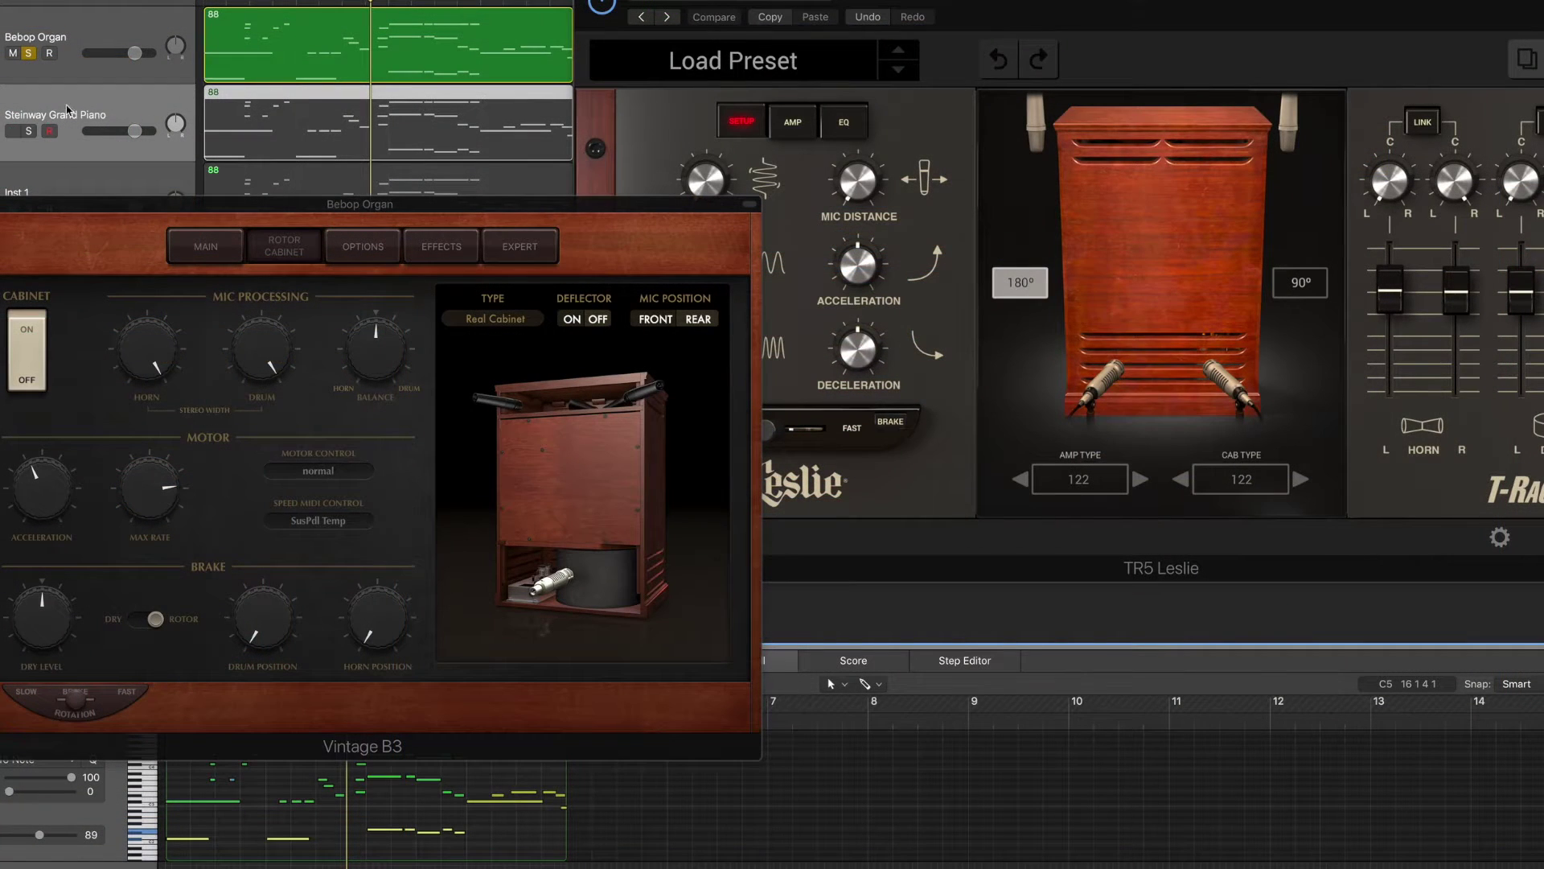
pyautogui.click(79, 51)
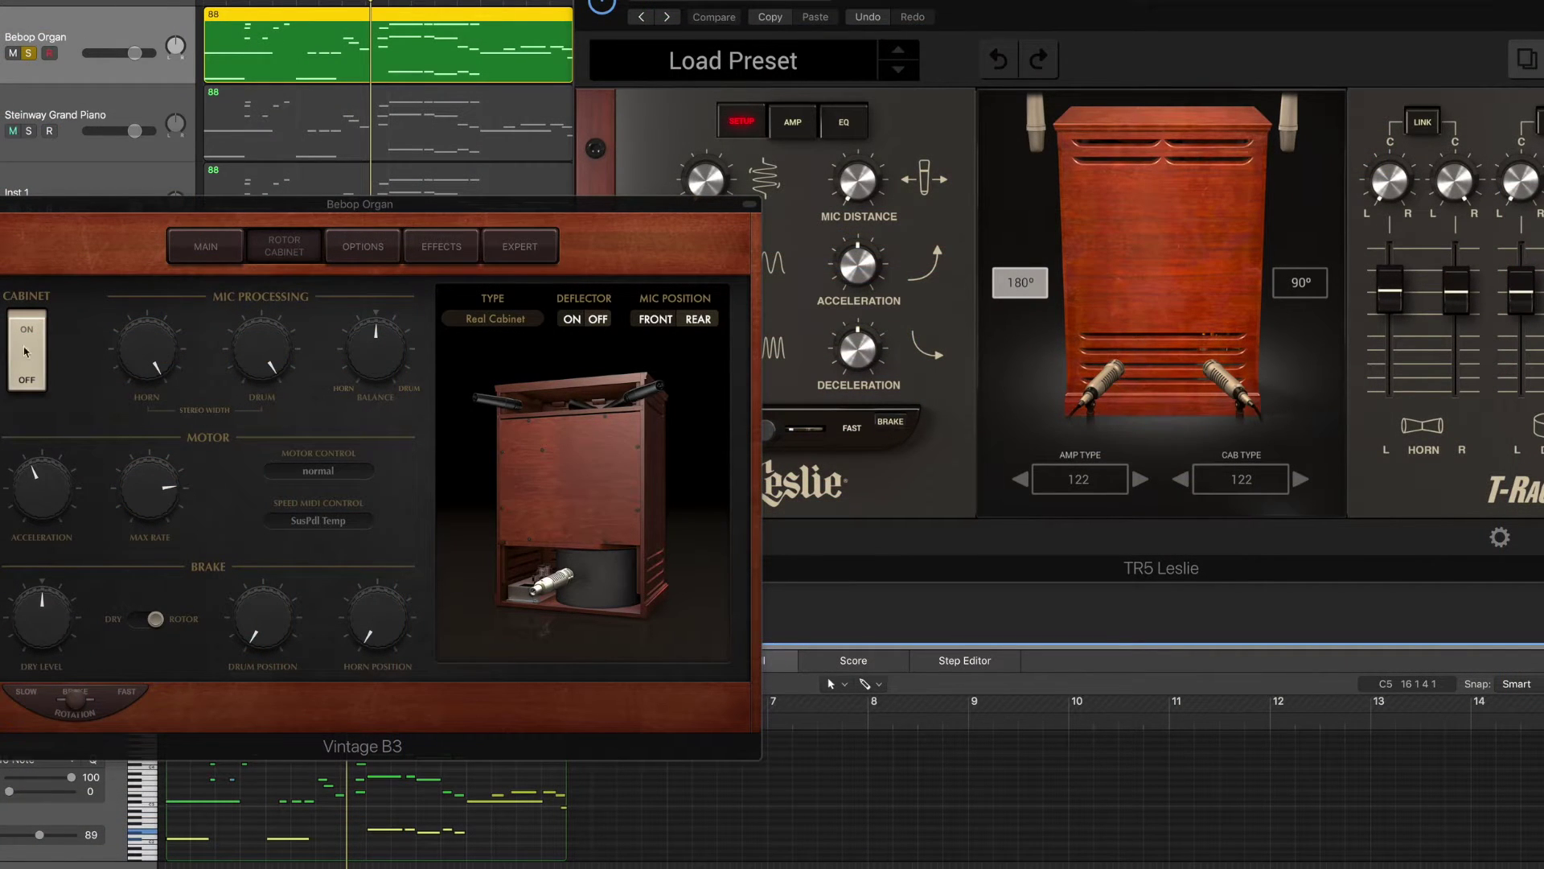
pyautogui.click(148, 115)
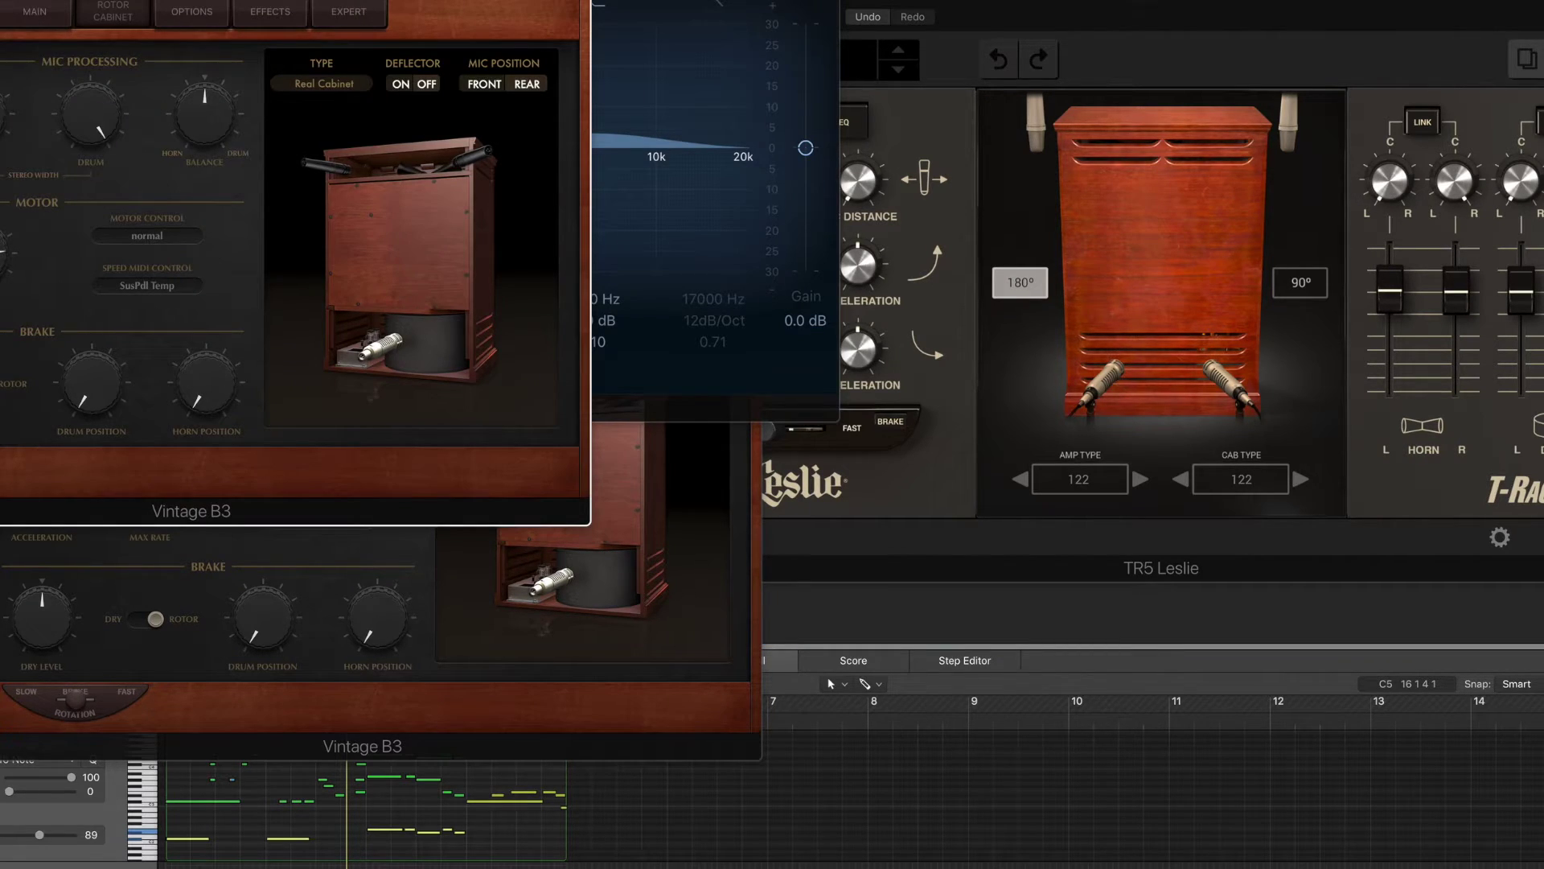
pyautogui.press('super+w')
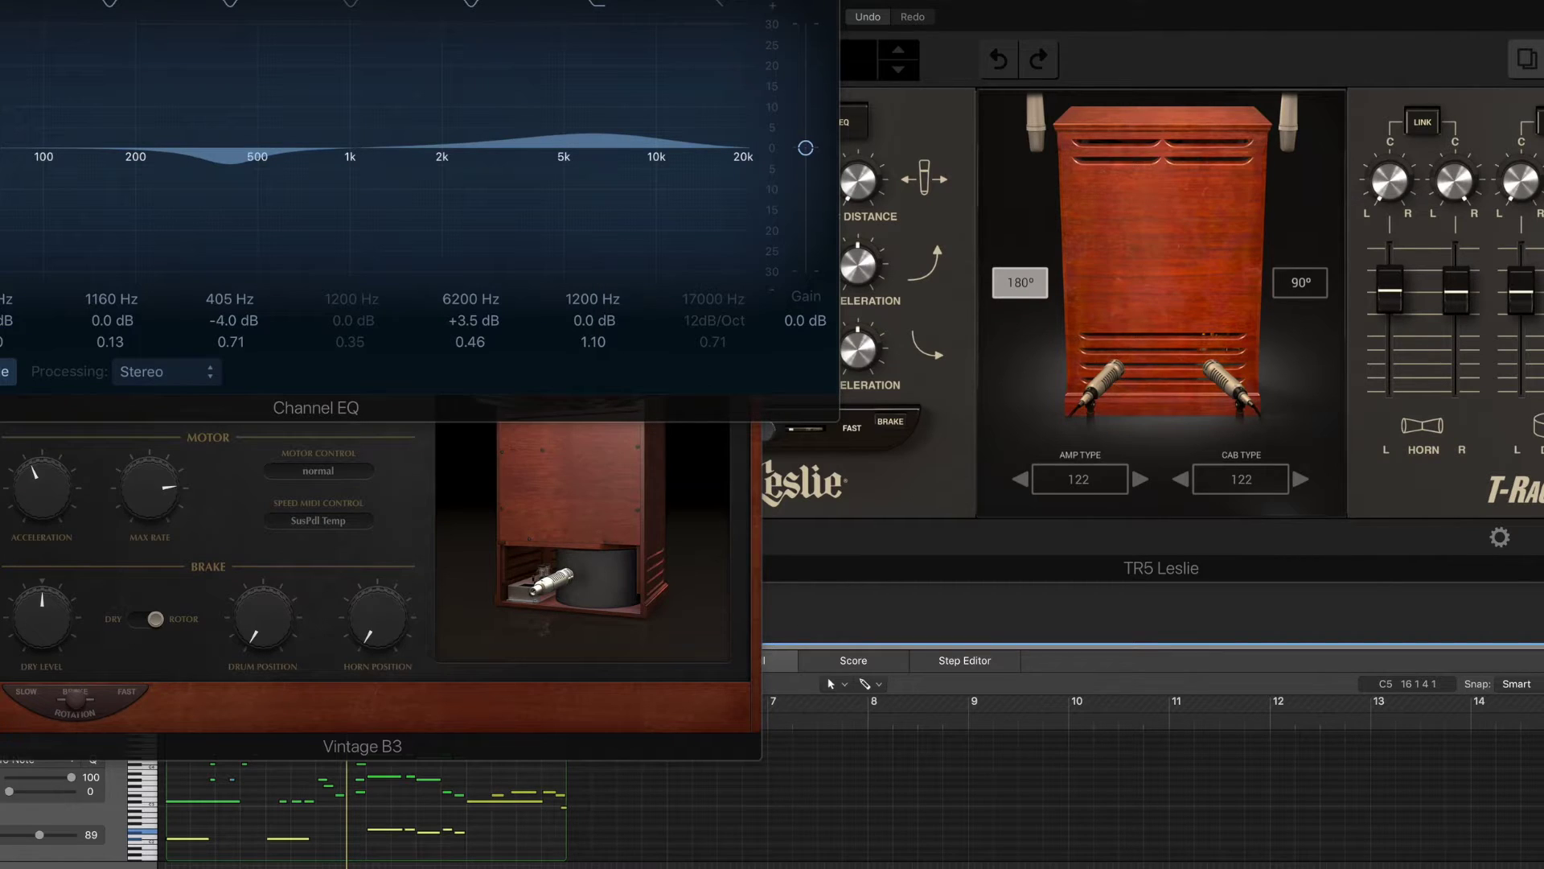
pyautogui.press('super+w')
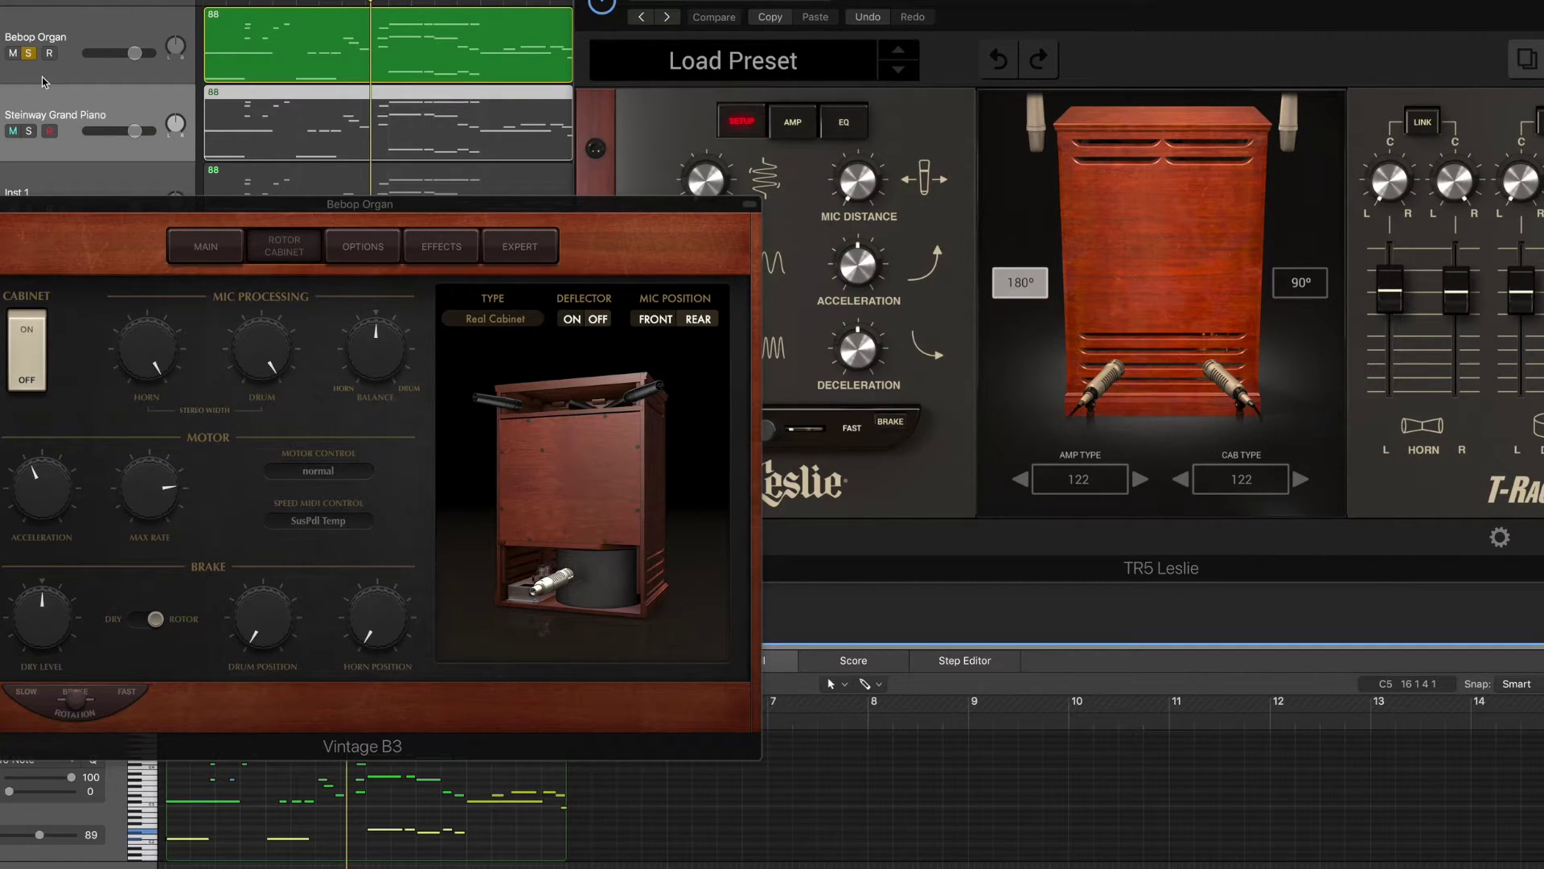
# - Play the loop and compare the soloed Bebop Organ track with the soloed Steinway Grand Piano track
pyautogui.press('space')
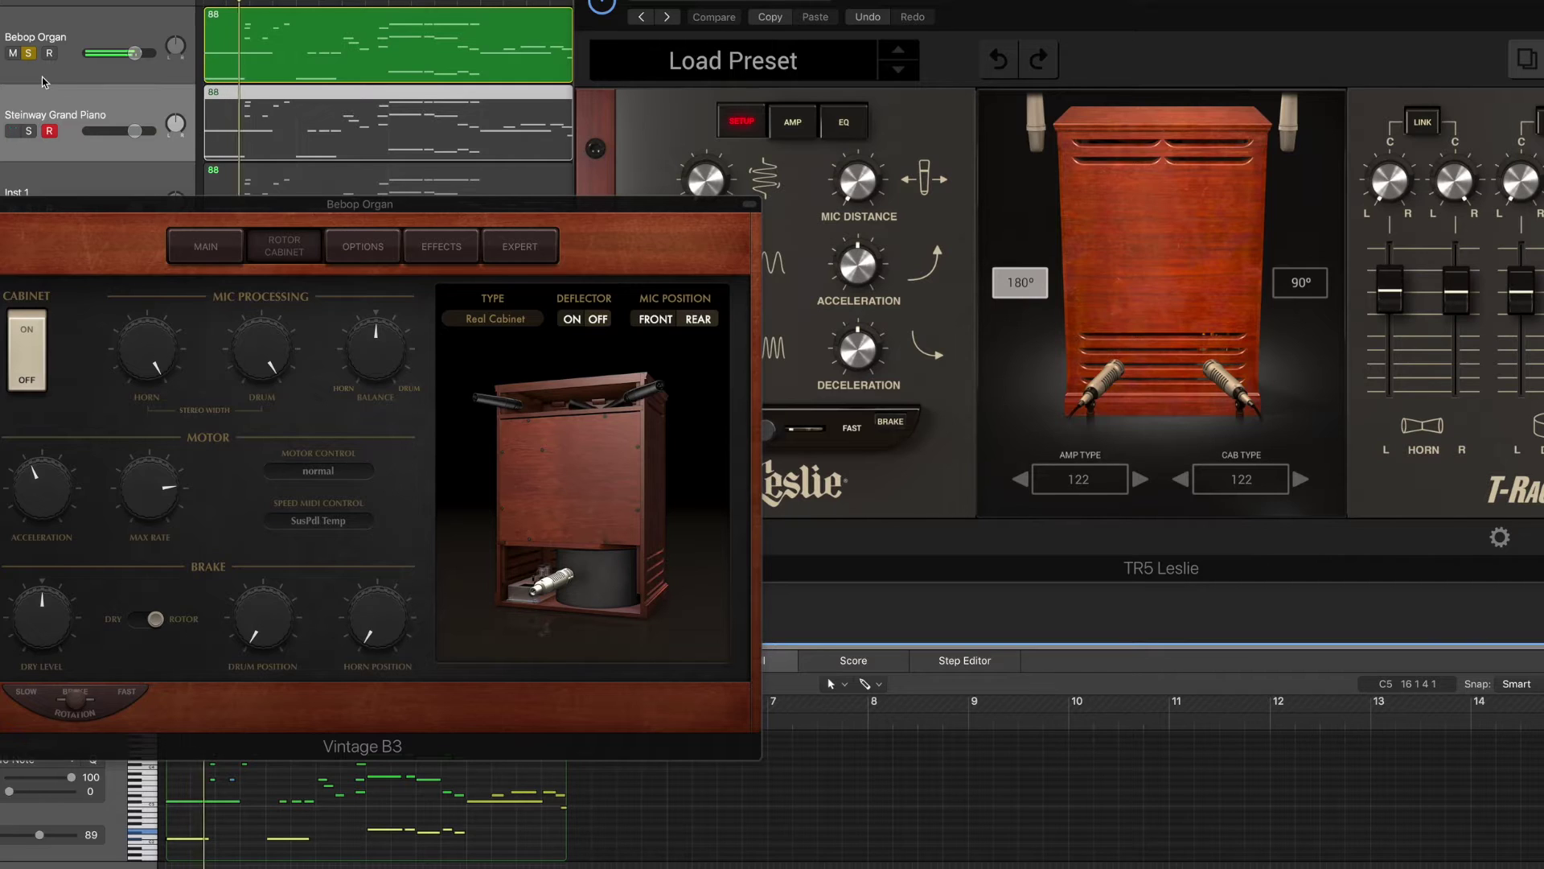
pyautogui.click(29, 131)
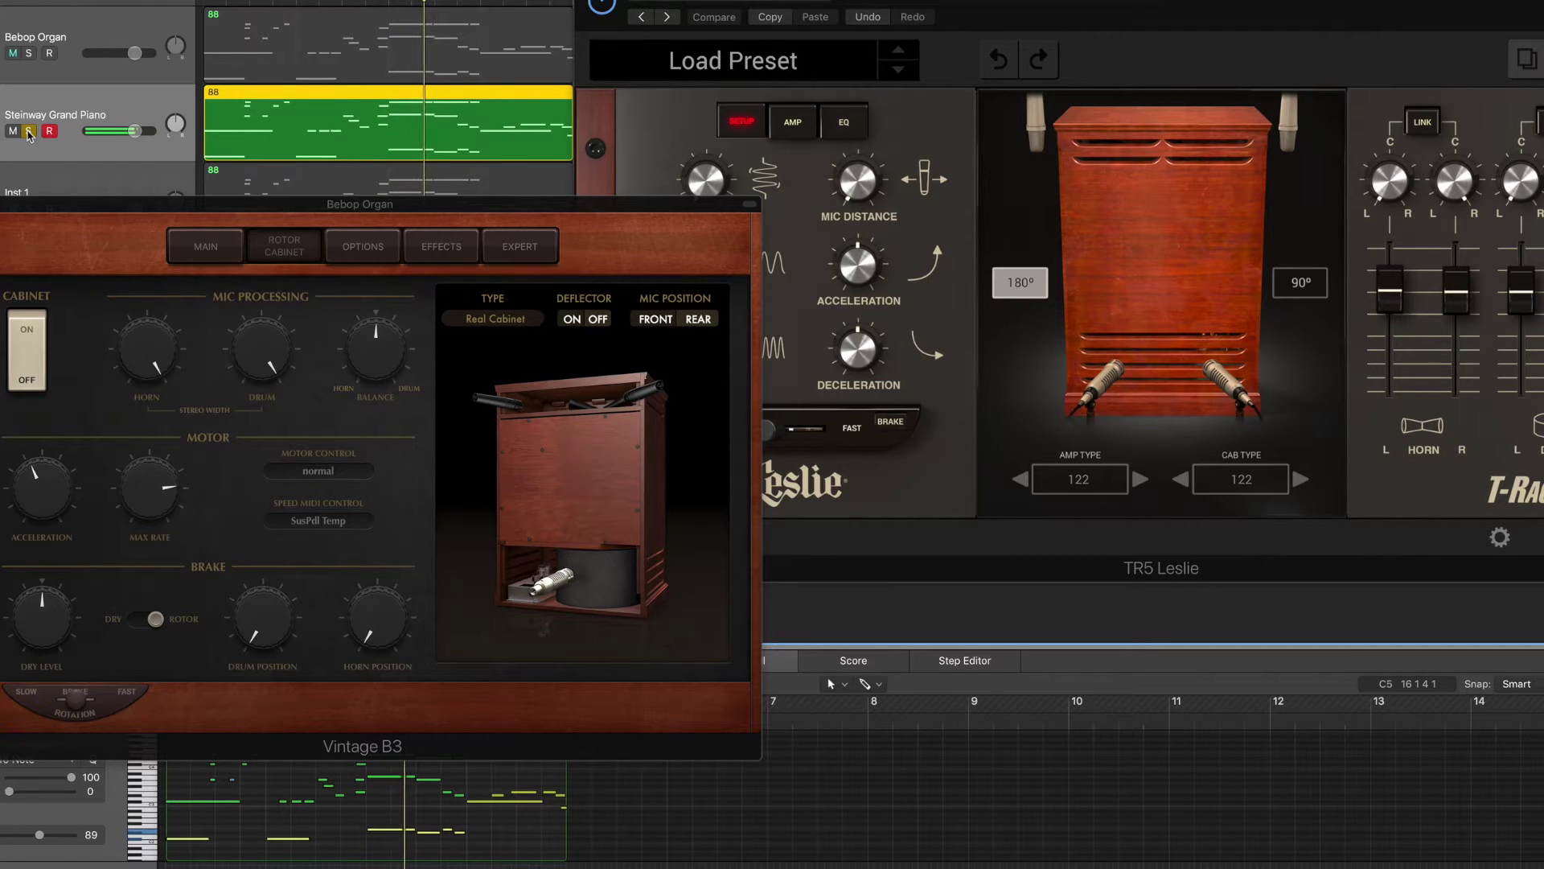
pyautogui.click(28, 131)
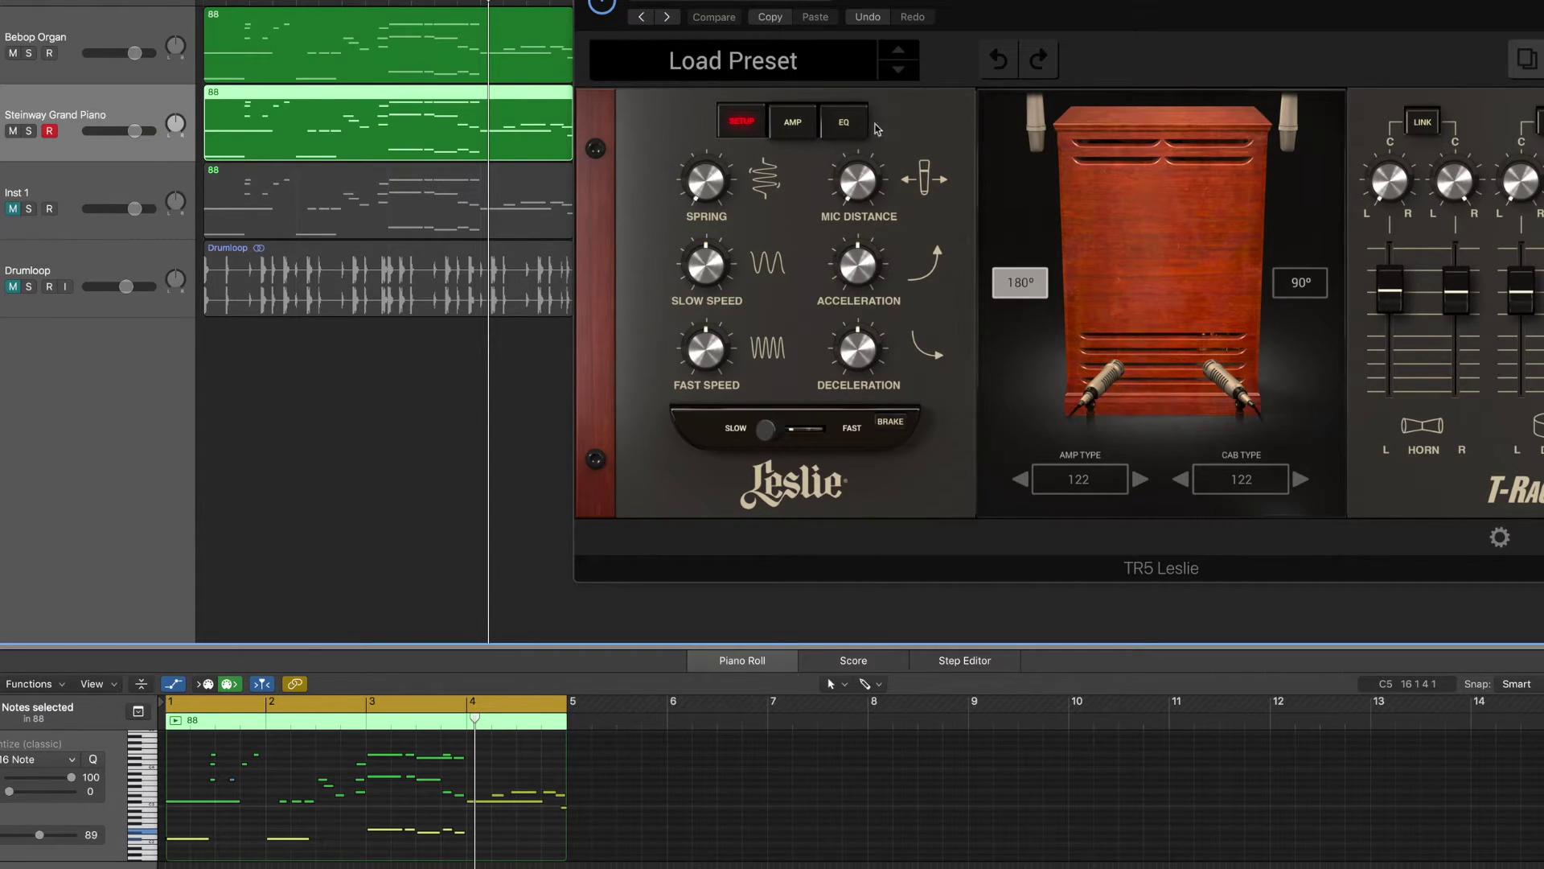
# - Raise the Leslie's Mic Distance to about 8.5 and play the Bebop Organ track with the Steinway Grand Piano track muted
pyautogui.moveTo(724, 194)
pyautogui.moveTo(869, 191); pyautogui.dragTo(869, 153)
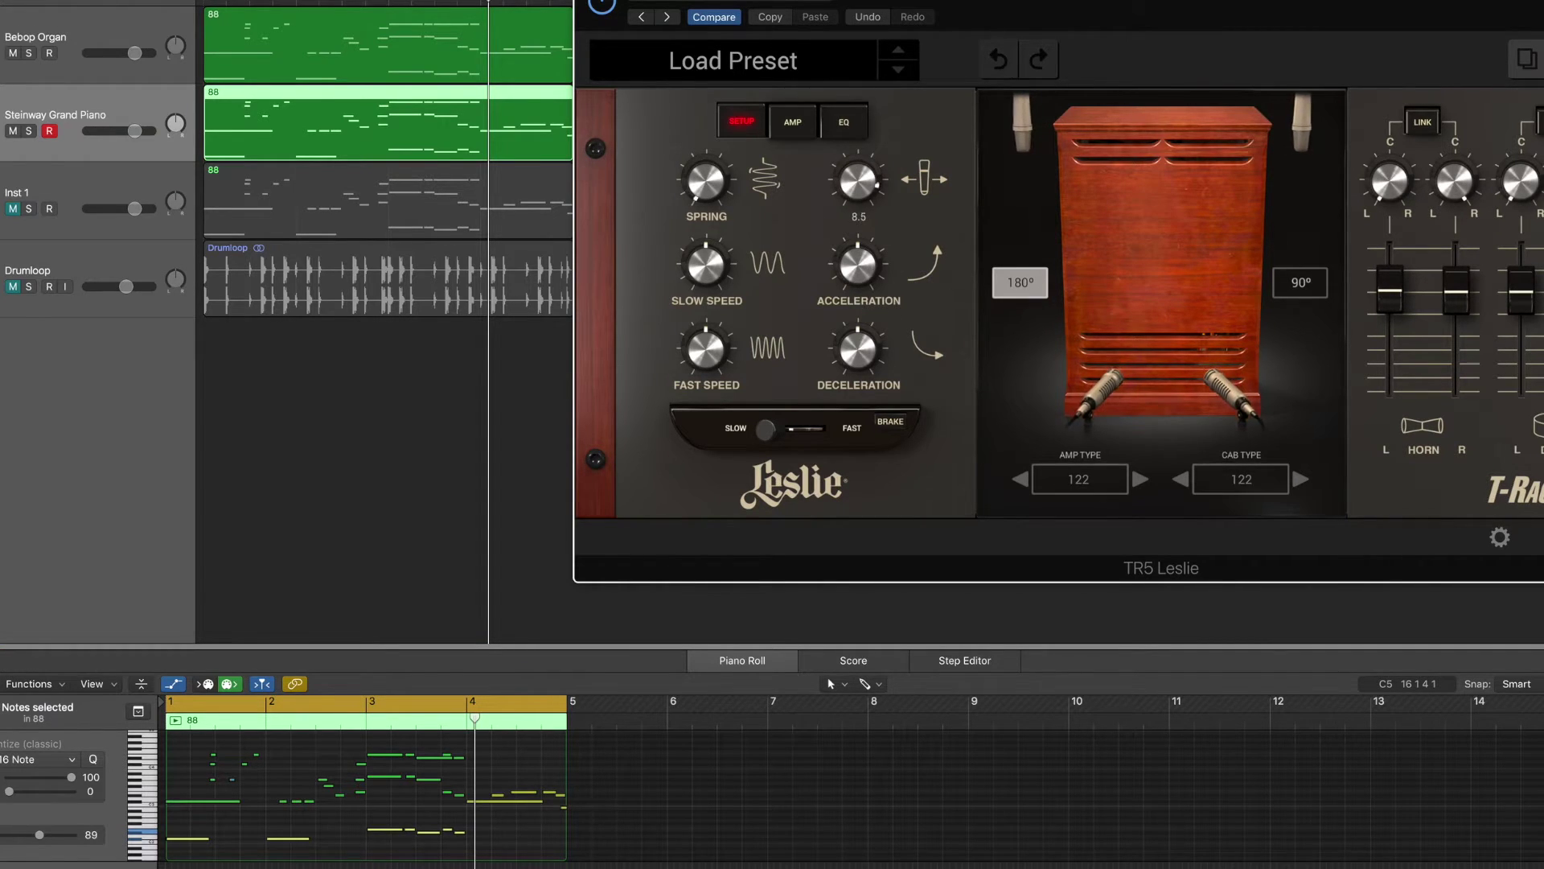
pyautogui.click(24, 132)
pyautogui.press('Up')
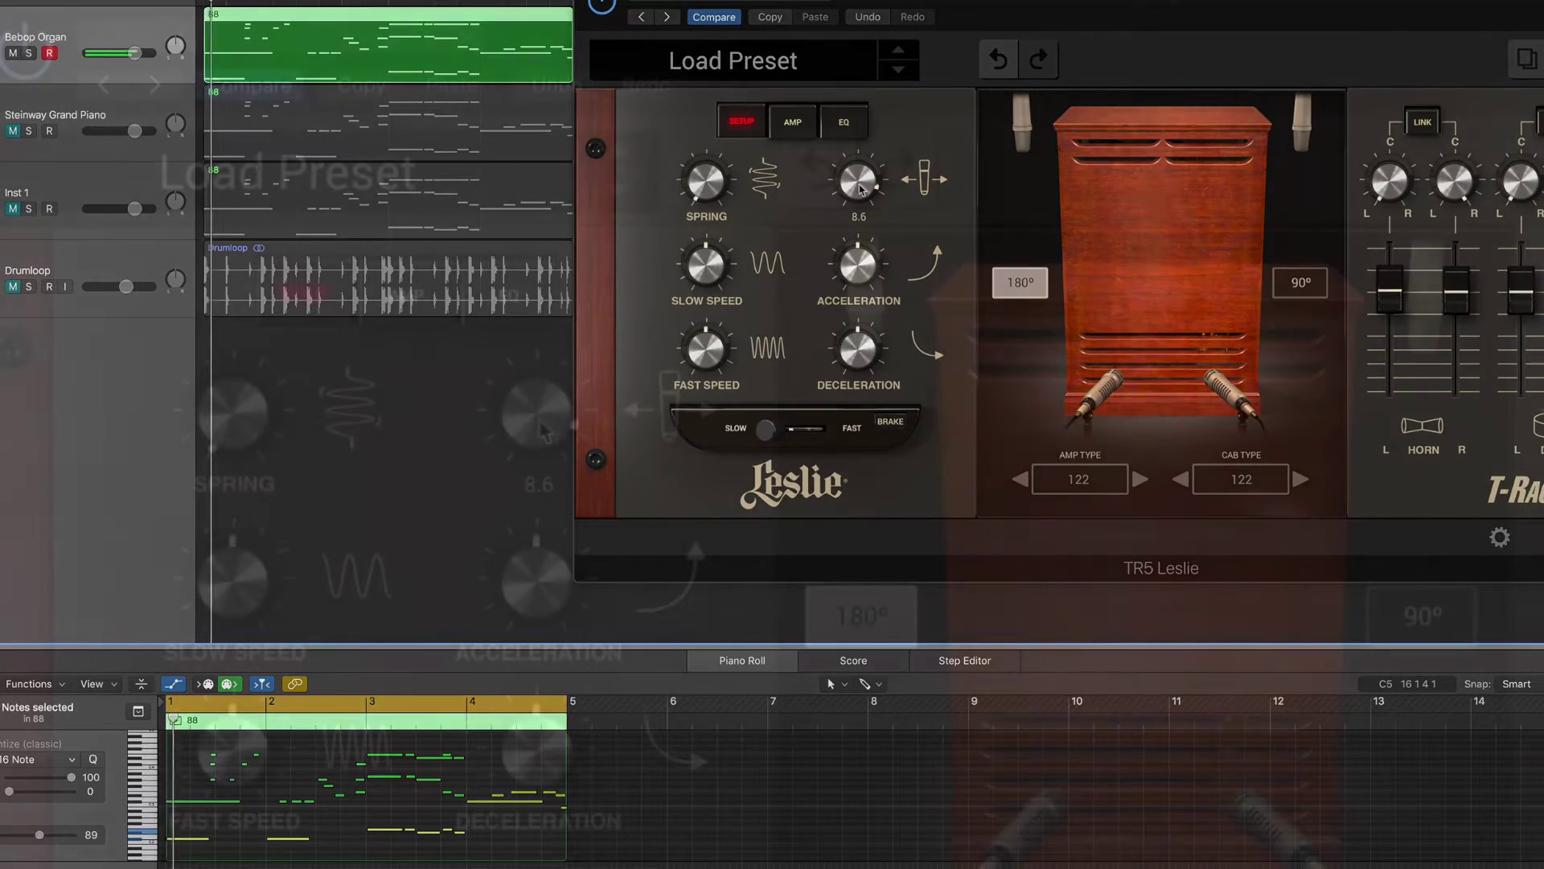
pyautogui.click(998, 59)
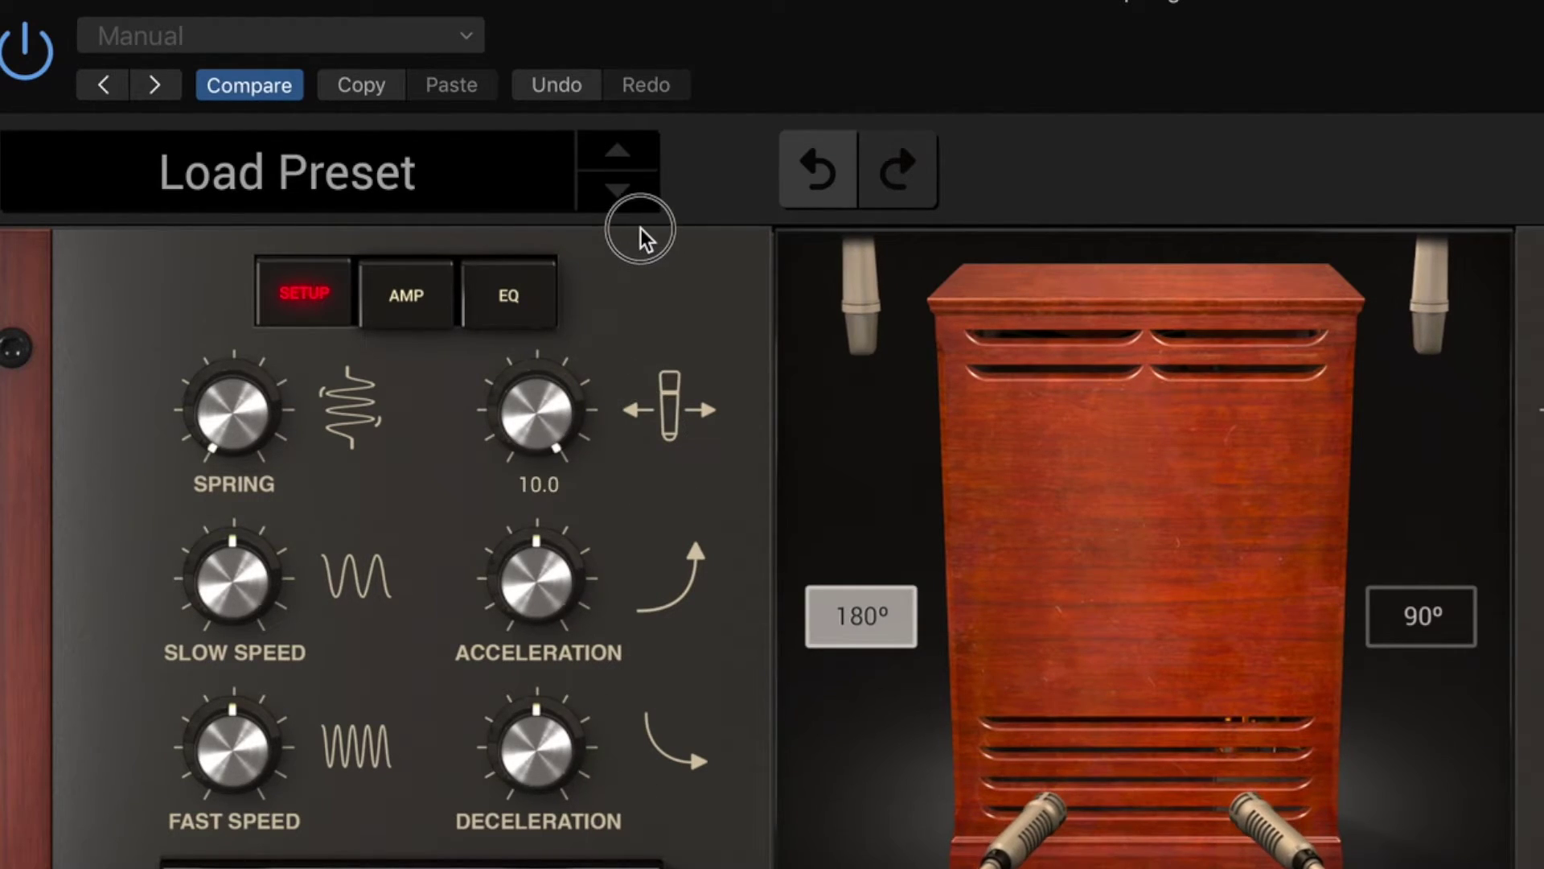
# - Raise the Leslie's Spring amount to about the middle of its range
pyautogui.moveTo(214, 465)
pyautogui.moveTo(239, 450); pyautogui.dragTo(214, 241)
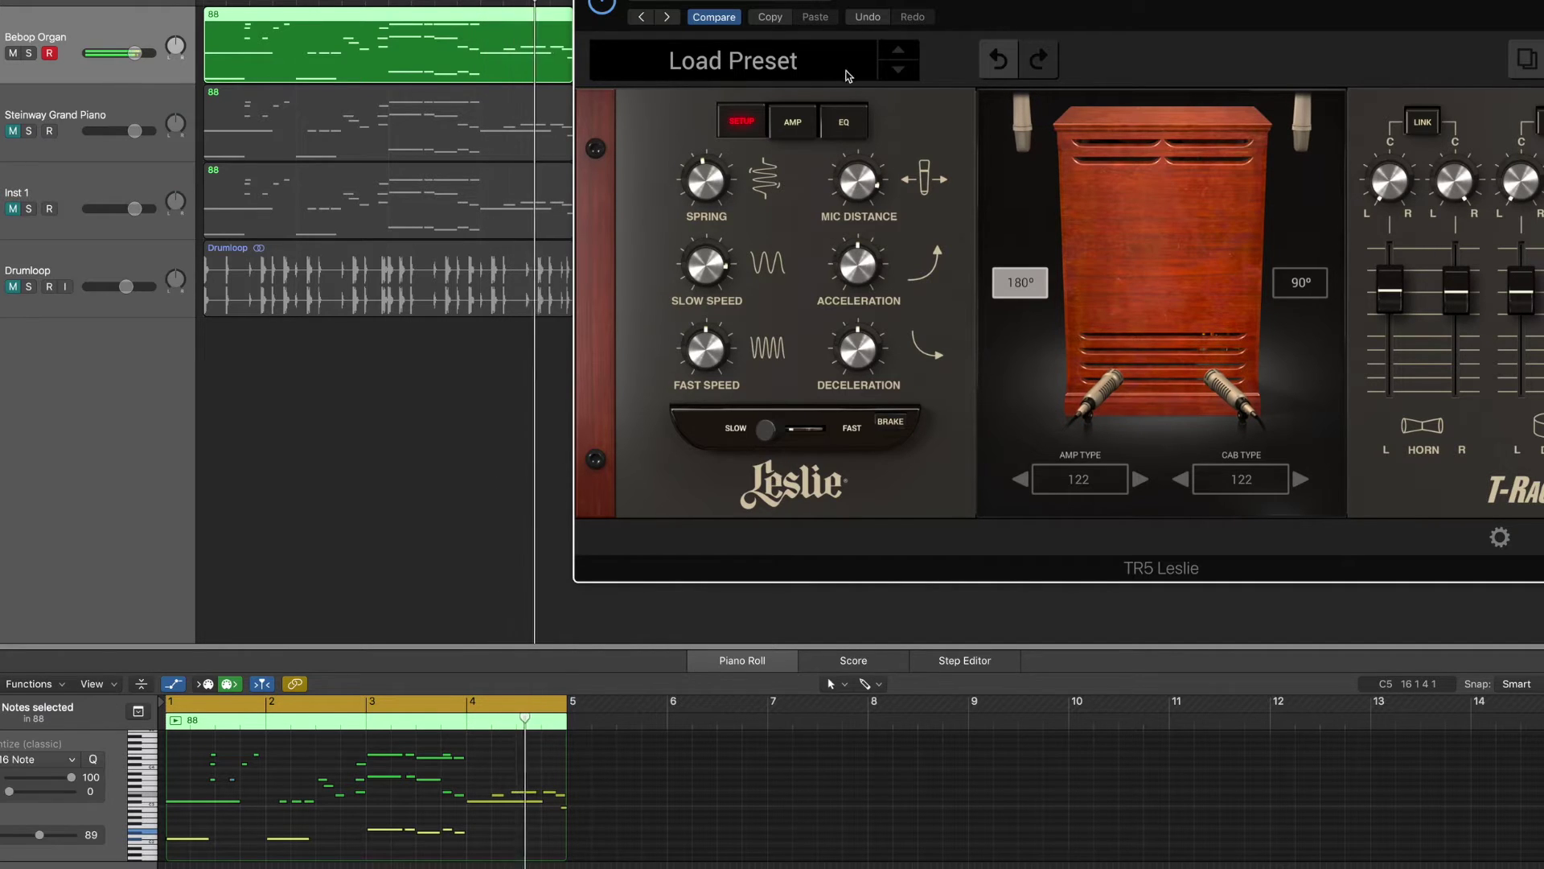
pyautogui.moveTo(696, 358)
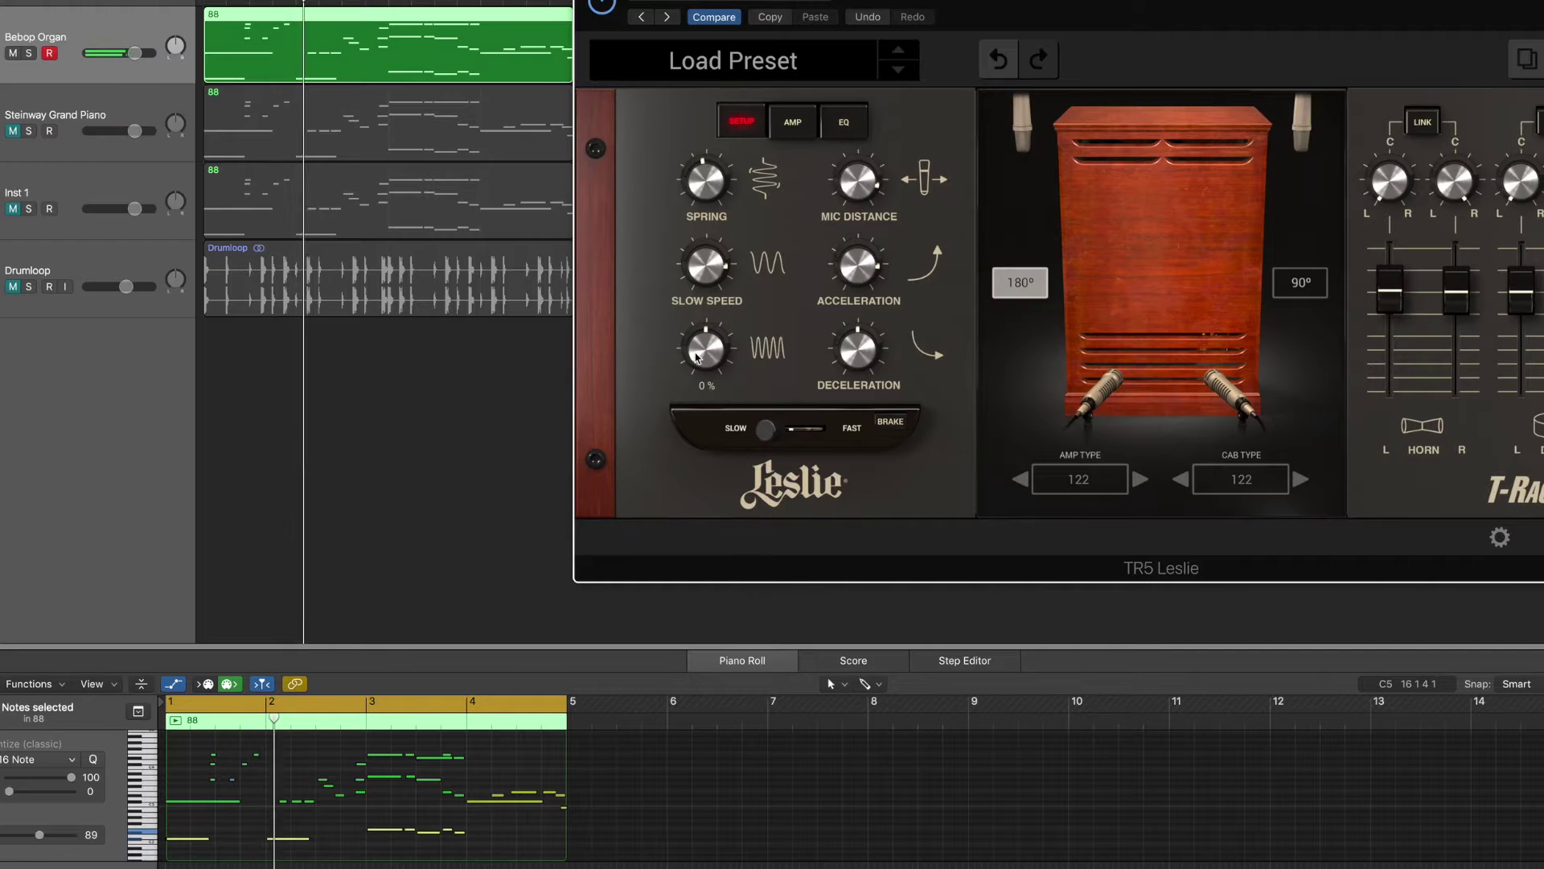
# - Load the Leslie's Superslow preset and look through the list of presets
pyautogui.click(899, 69)
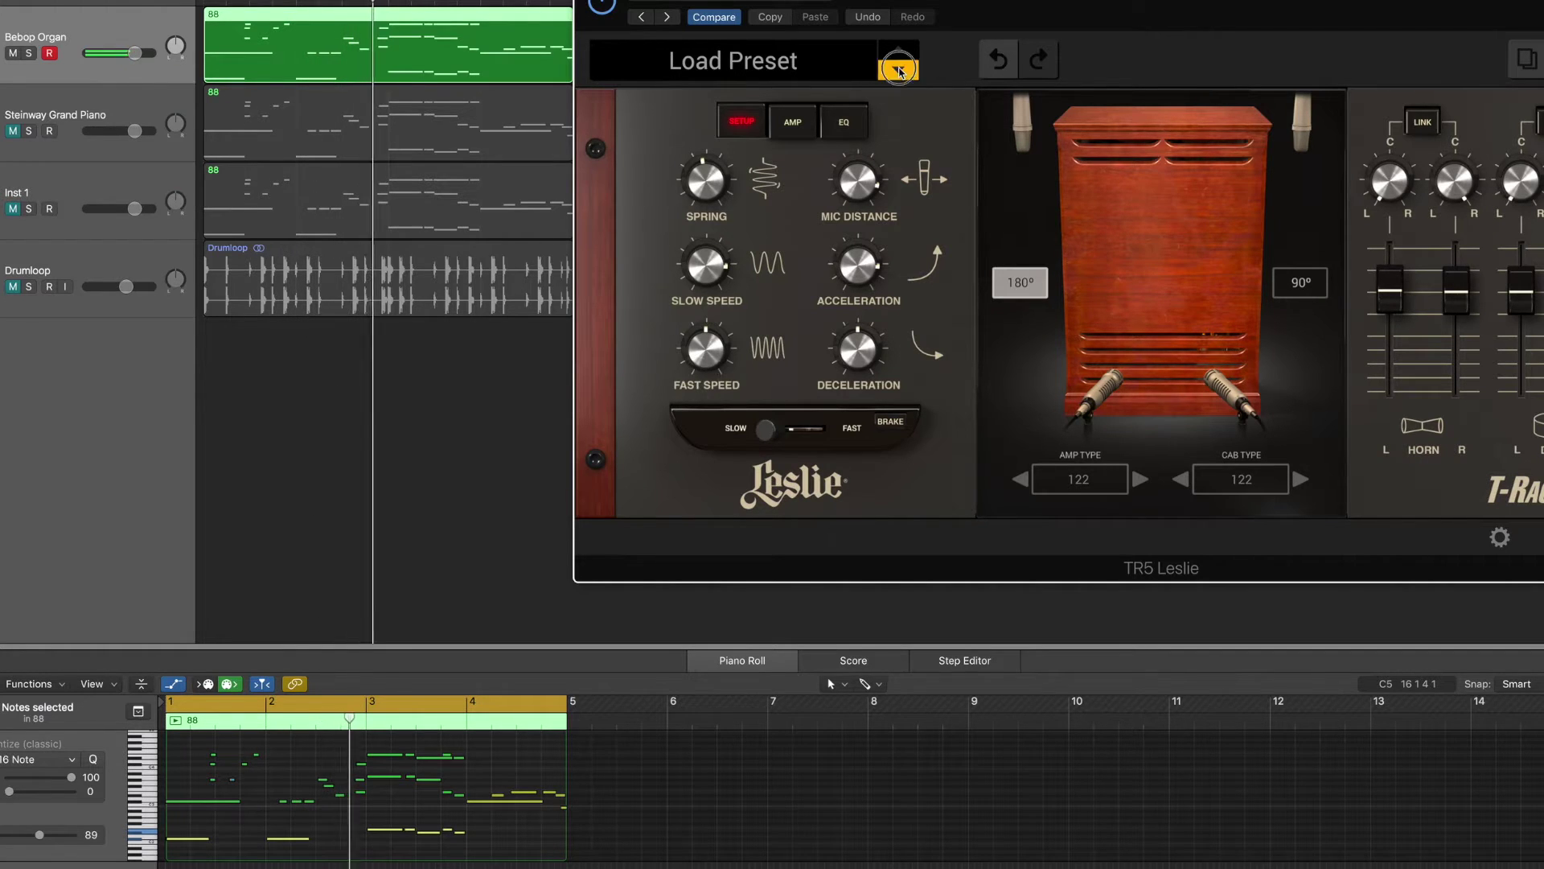
pyautogui.click(898, 70)
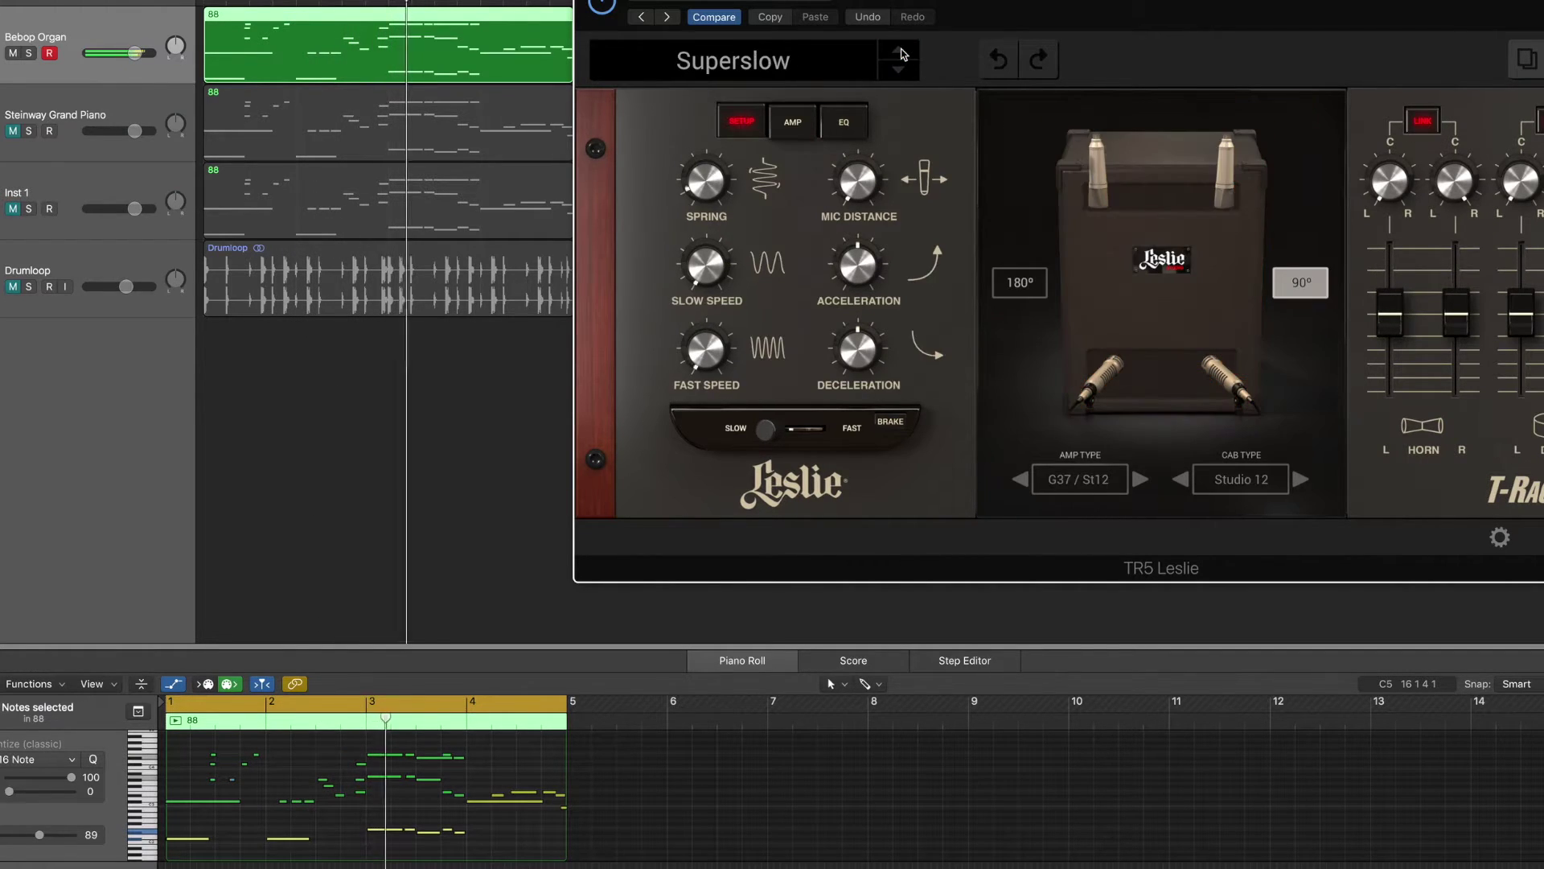
pyautogui.click(825, 64)
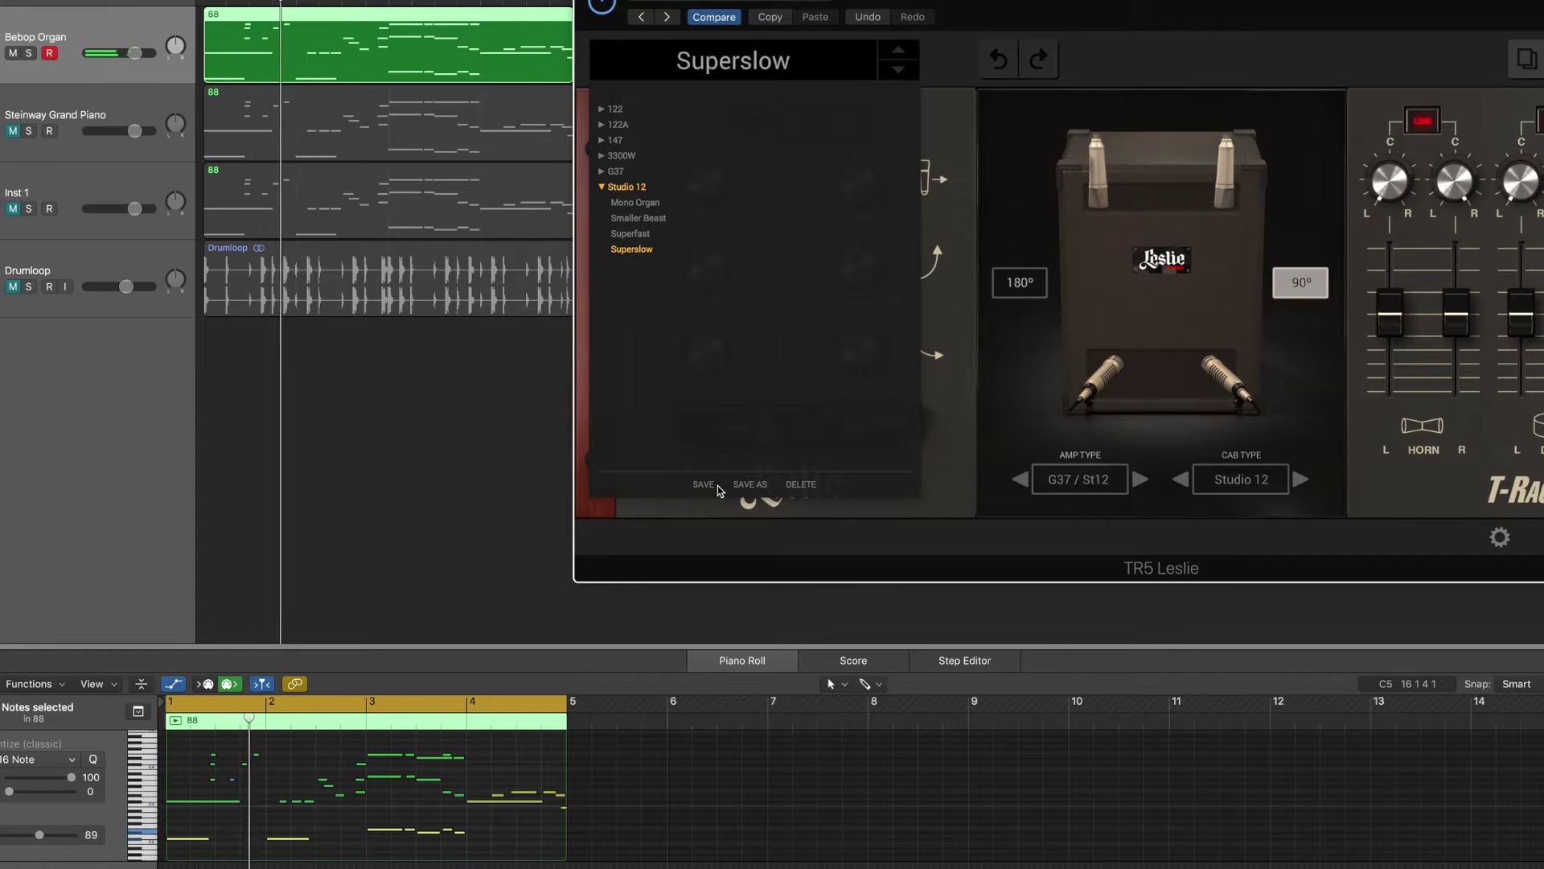
pyautogui.click(1167, 60)
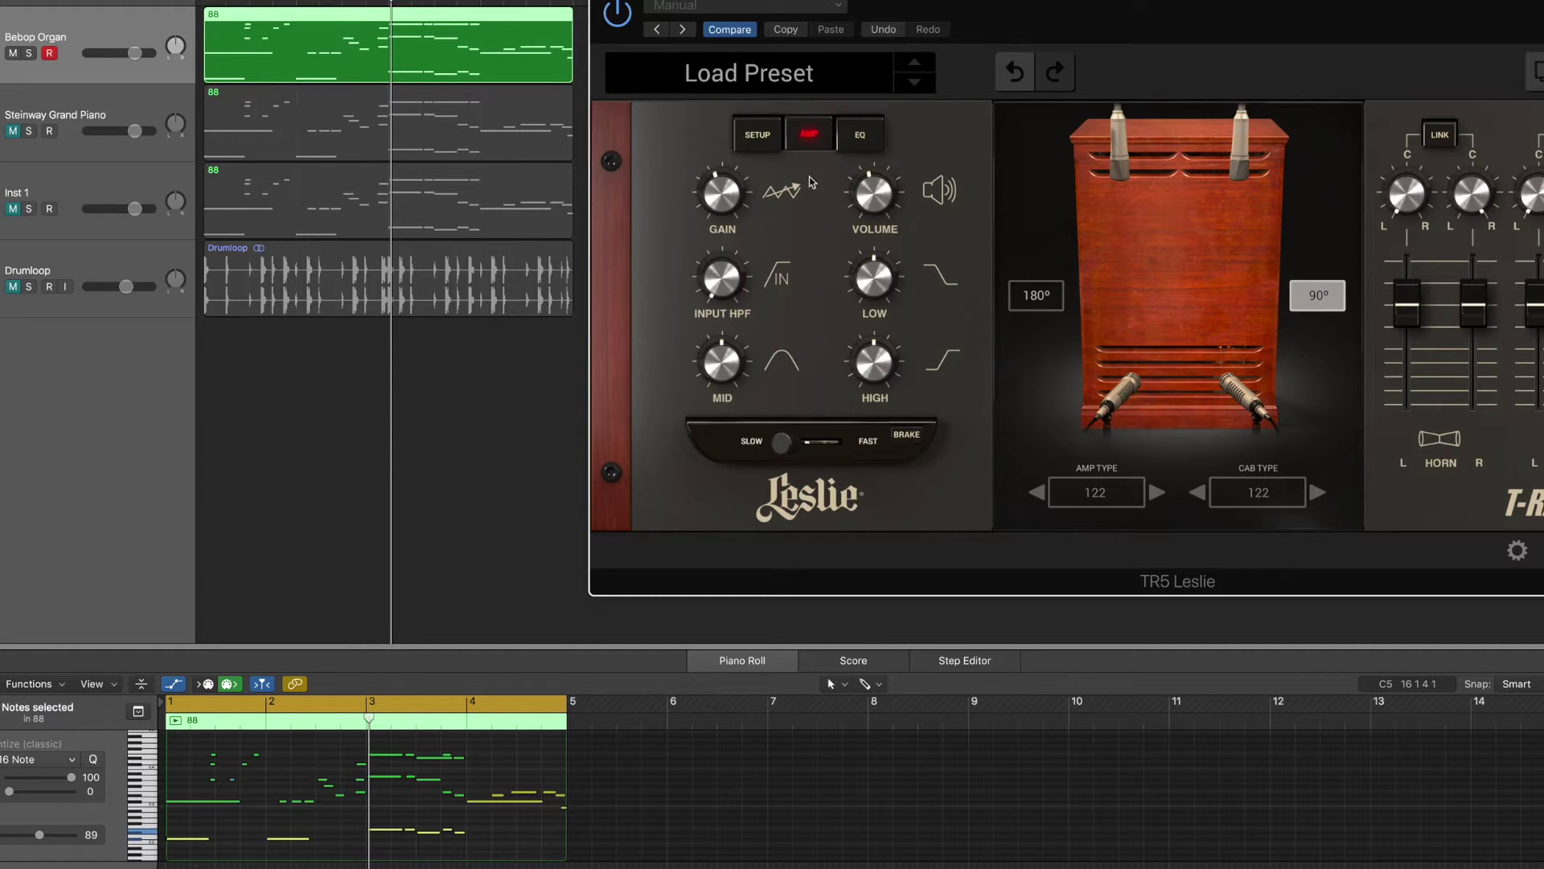
# - Show the EQ controls of the Leslie plug-in
pyautogui.click(878, 149)
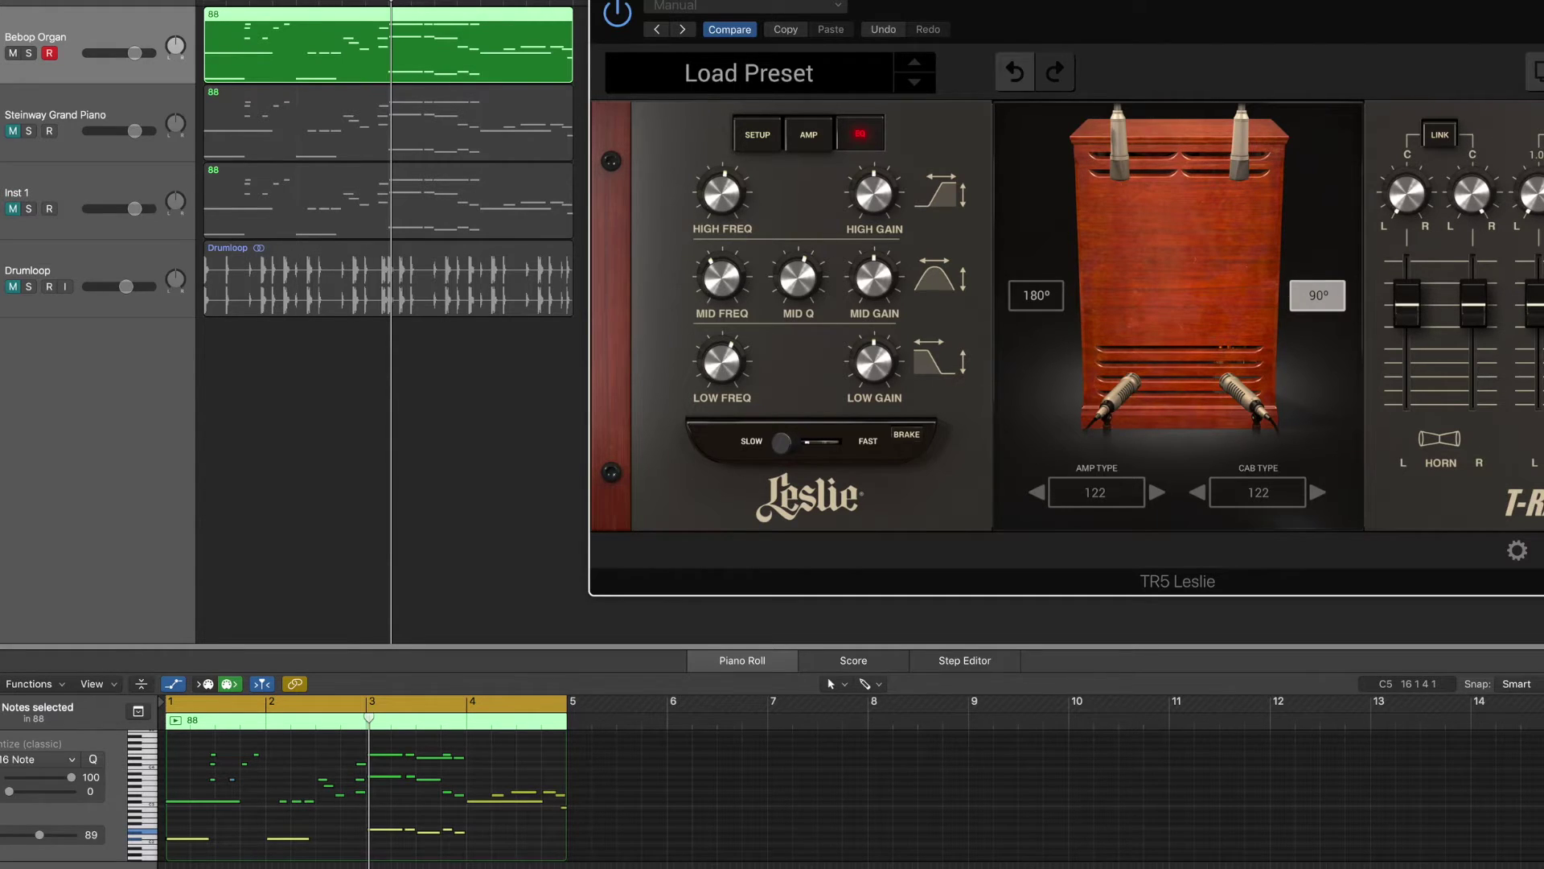
# - Unmute the Steinway Grand Piano and Inst 1 tracks, and solo Inst 1 together with Drumloop
pyautogui.moveTo(1541, 197)
pyautogui.click(12, 131)
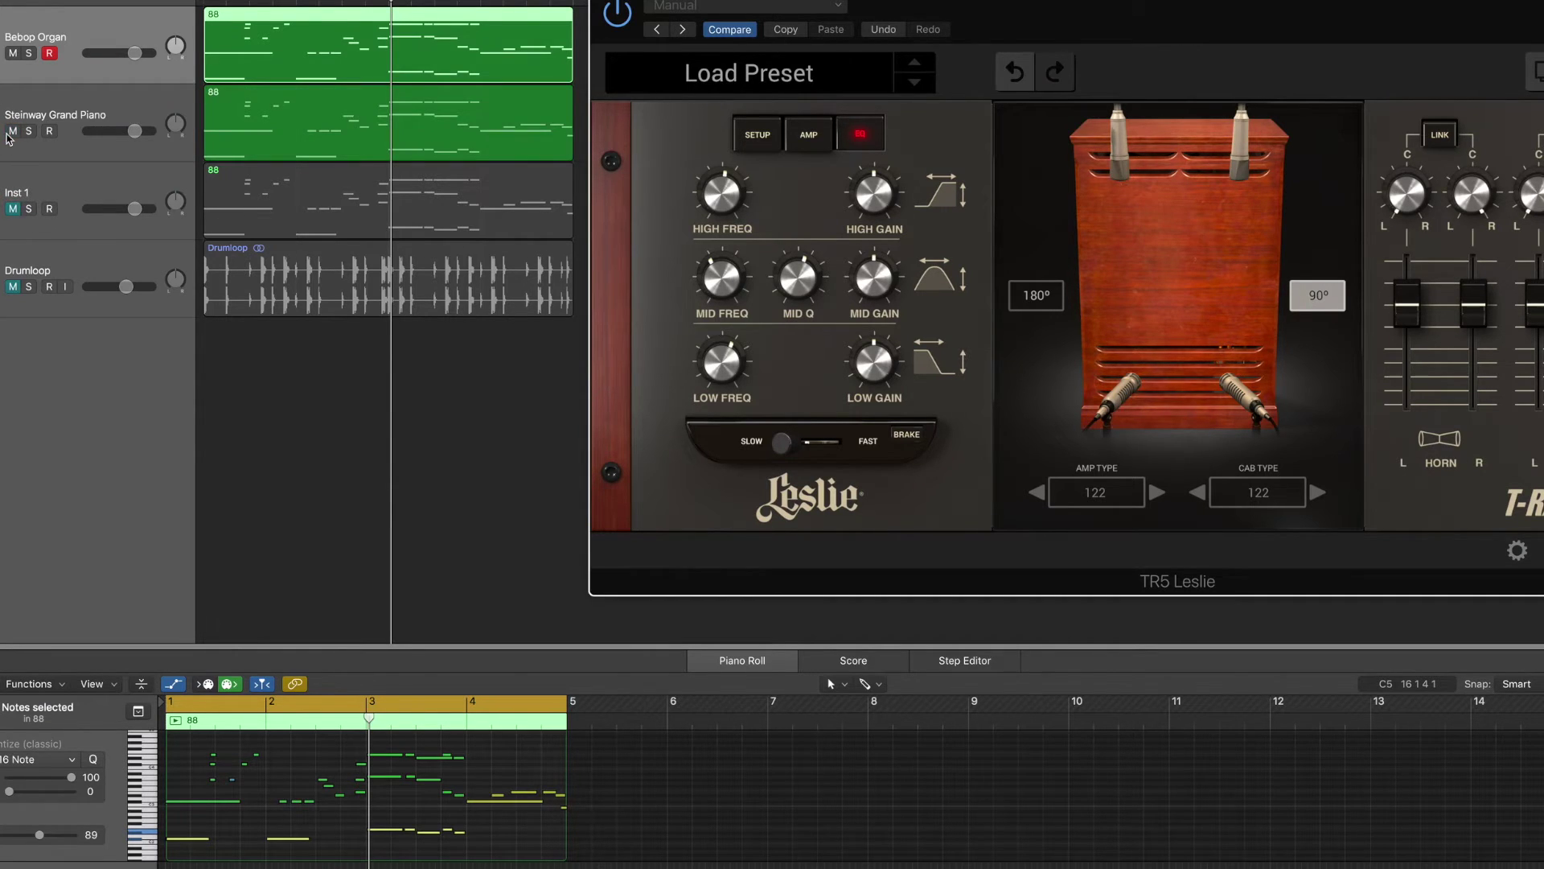
pyautogui.click(13, 208)
pyautogui.click(29, 210)
pyautogui.click(29, 287)
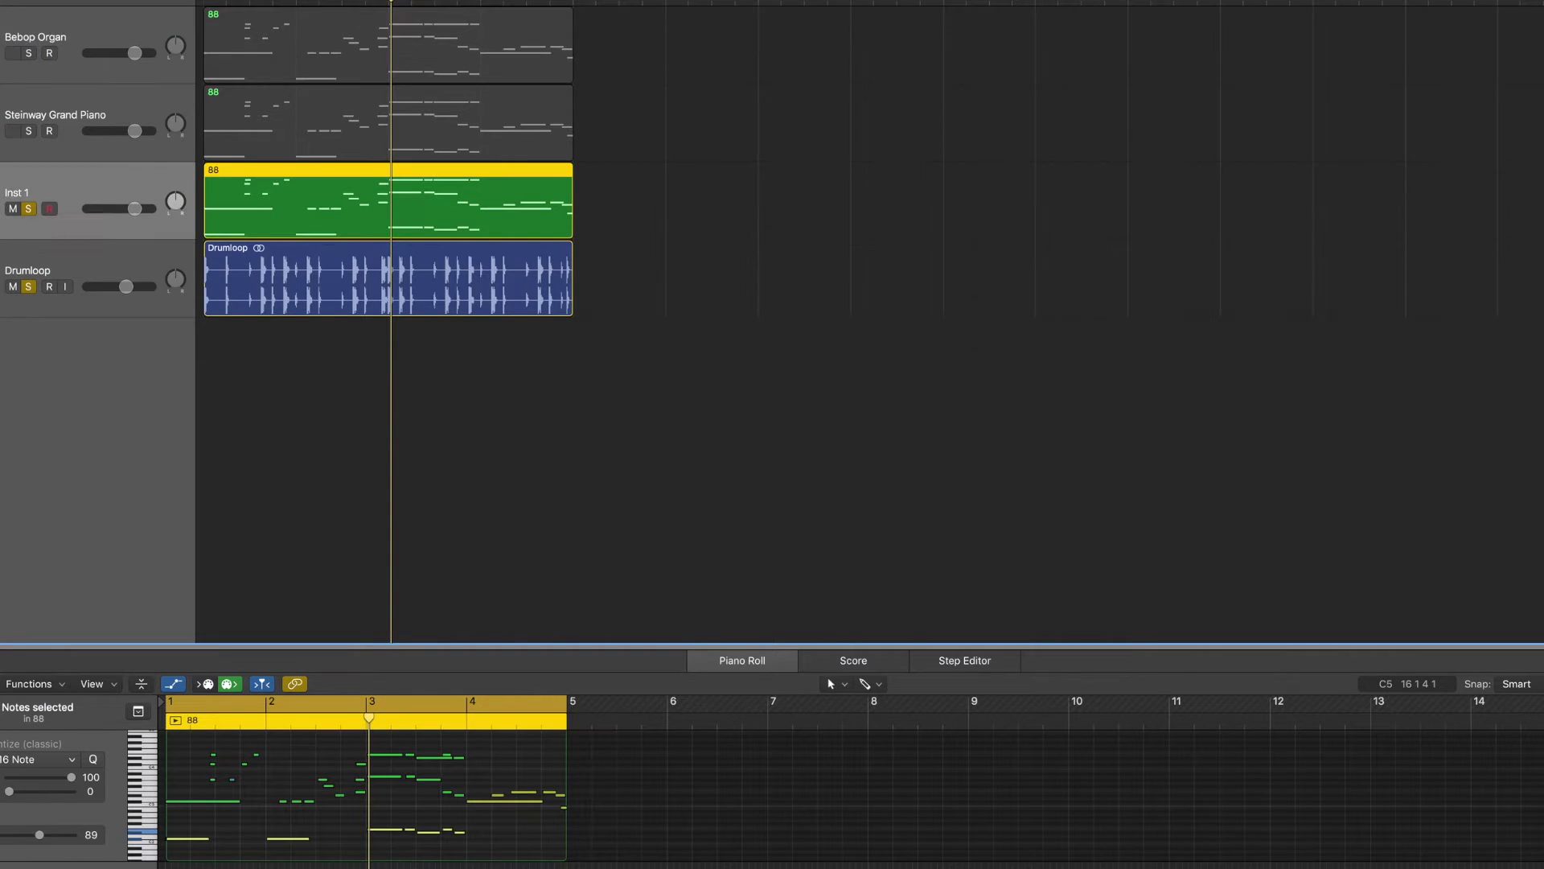
# - Show the Vintage Electric Piano and TR5 Leslie plug-ins of the Inst 1 track
pyautogui.moveTo(86, 0); pyautogui.dragTo(993, 19)
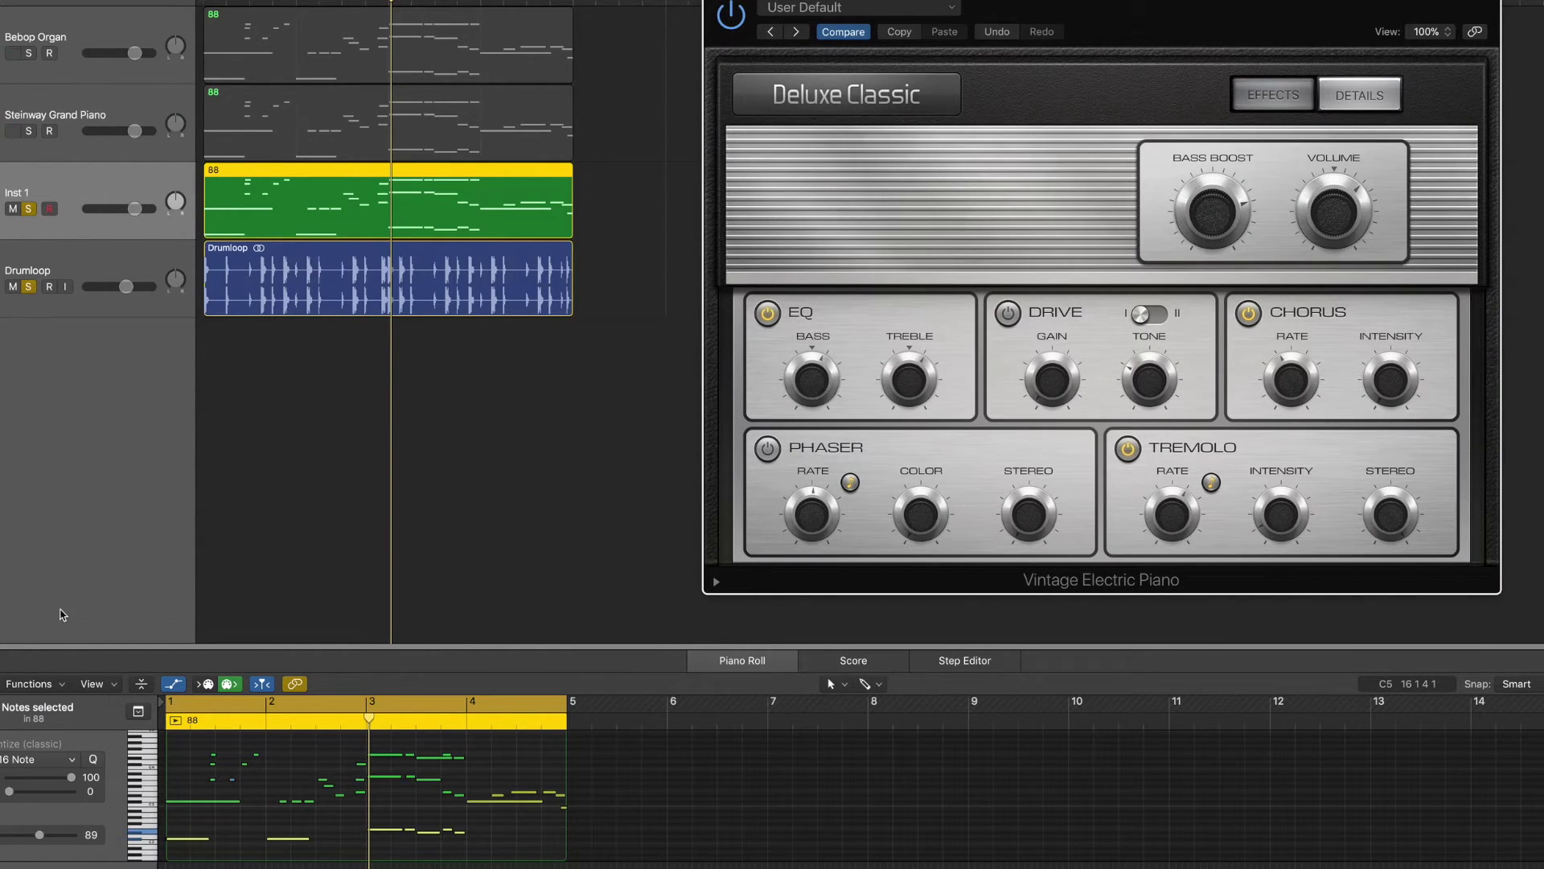
pyautogui.click(80, 191)
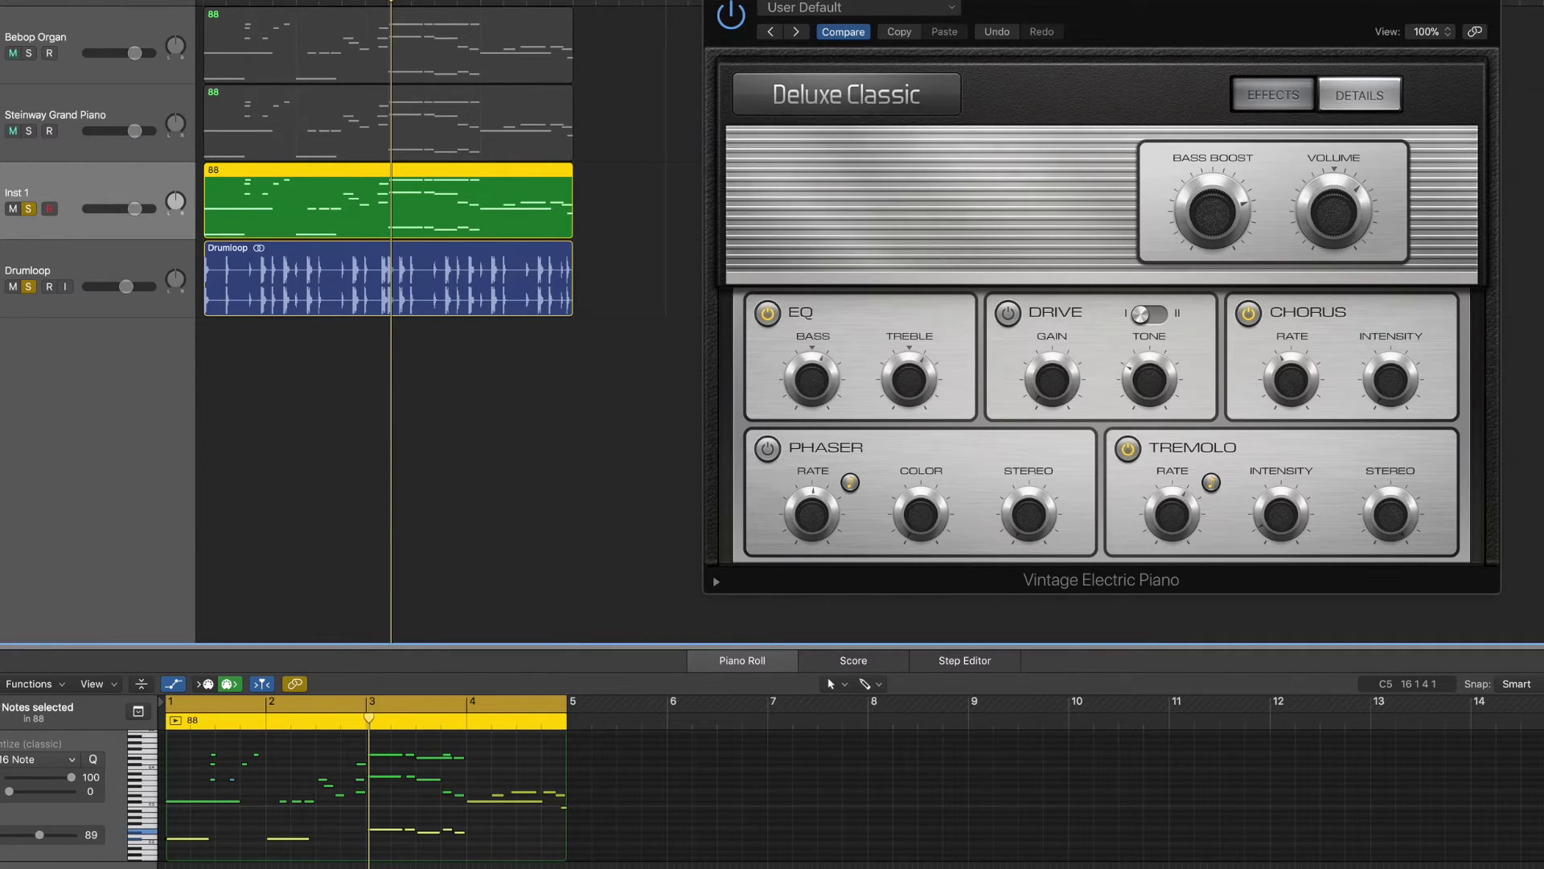
pyautogui.click(4, 702)
# - Lower the output level of the Leslie on Inst 1 and close its plug-in window
pyautogui.click(885, 244)
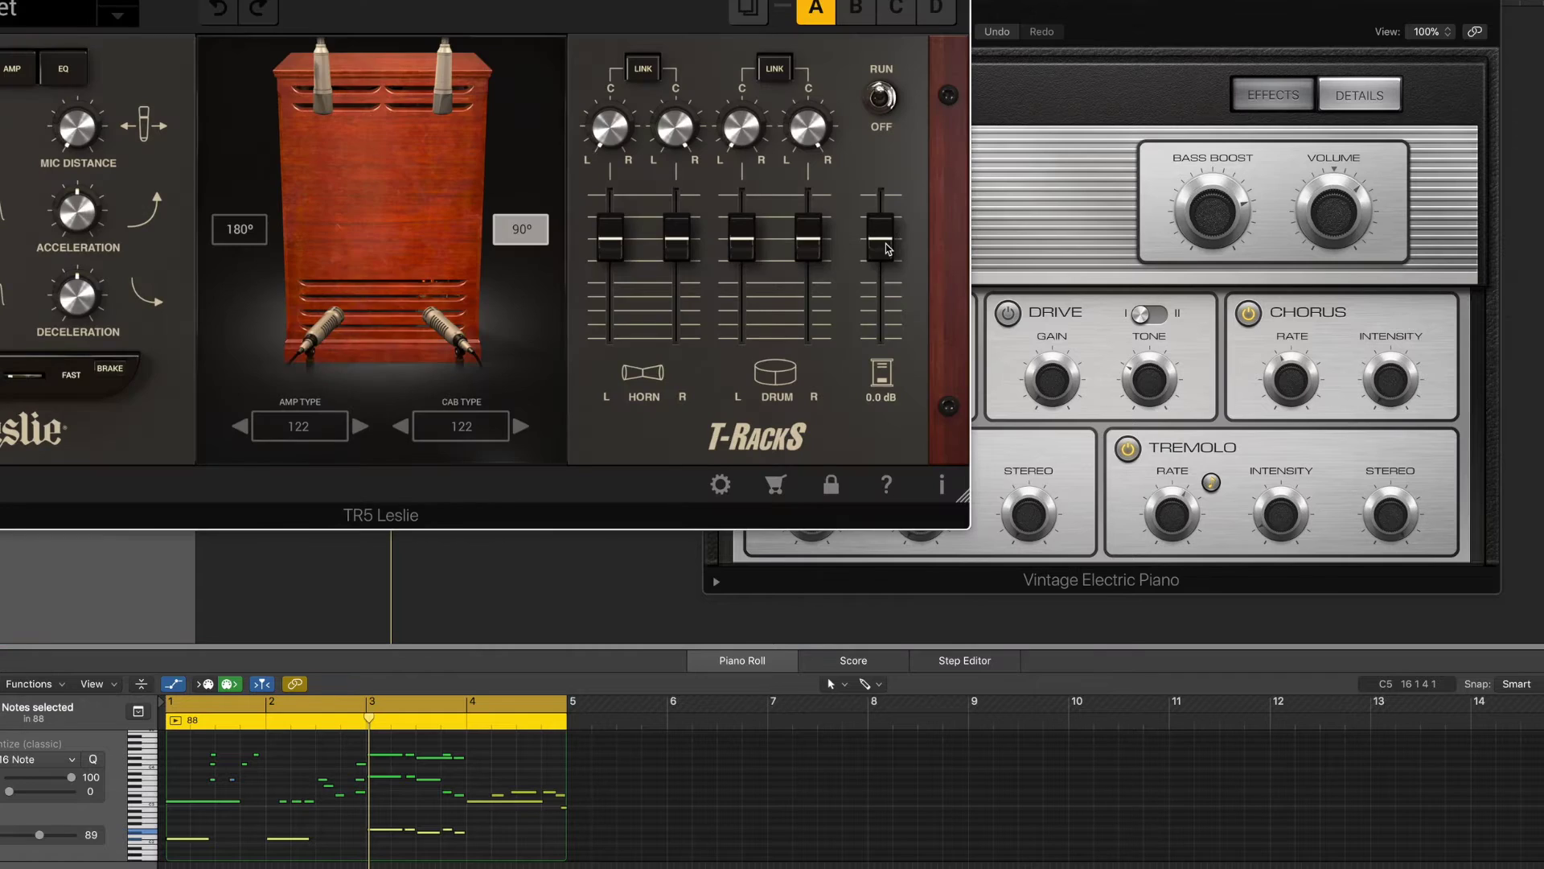
pyautogui.doubleClick(879, 397)
pyautogui.press('BackSpace')
pyautogui.press('Return')
pyautogui.moveTo(362, 0); pyautogui.dragTo(984, 63)
pyautogui.press('super+w')
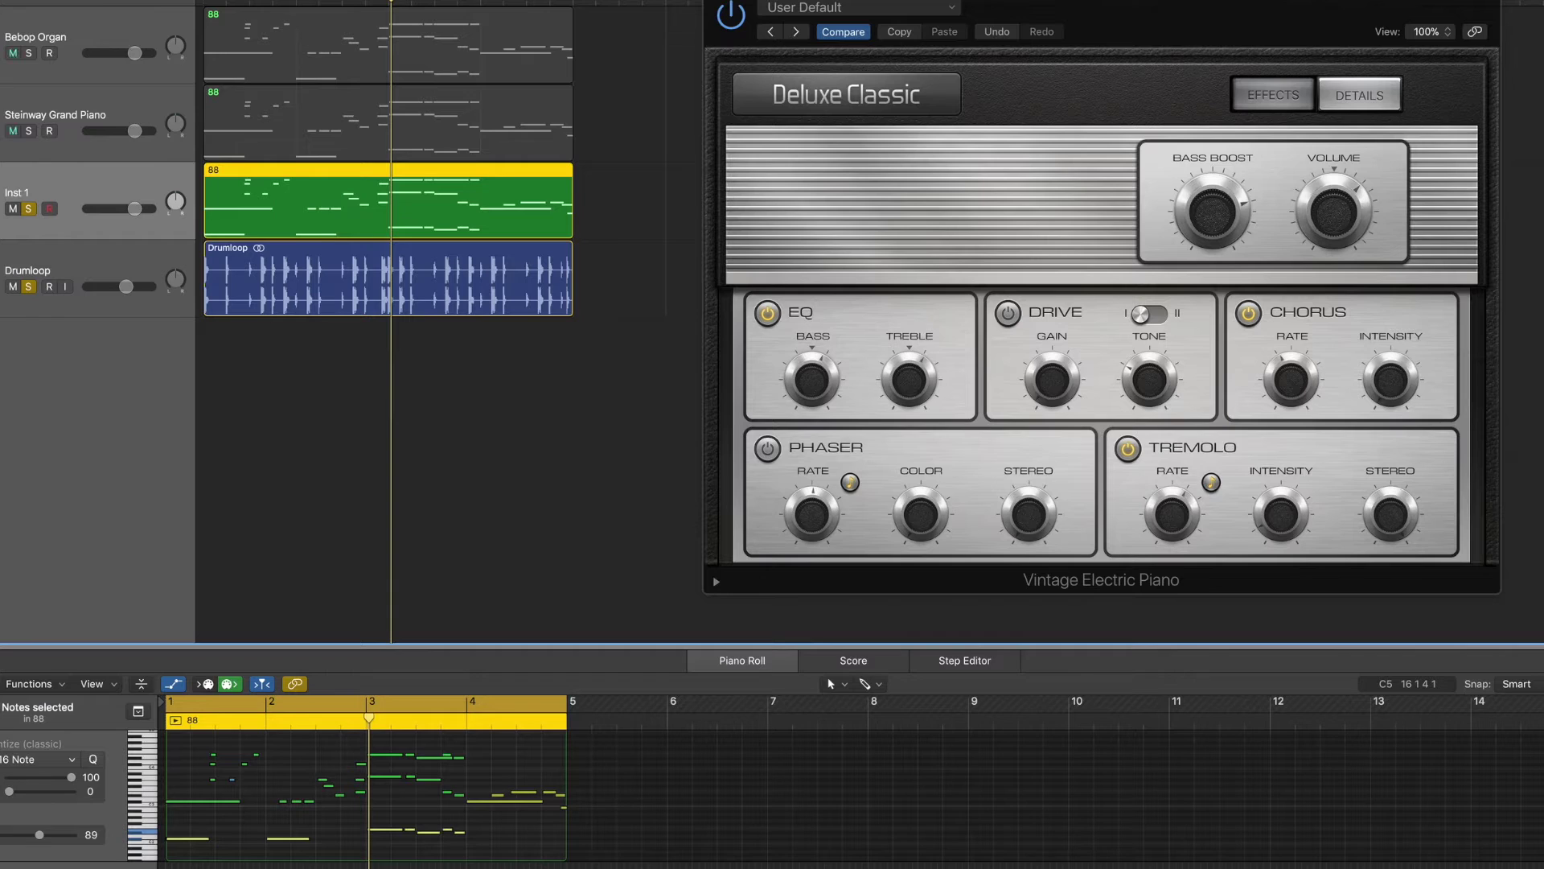
# - Play the soloed electric piano and drum loop from the start, with the Leslie window moved clear of the track list
pyautogui.press('Return')
pyautogui.press('space')
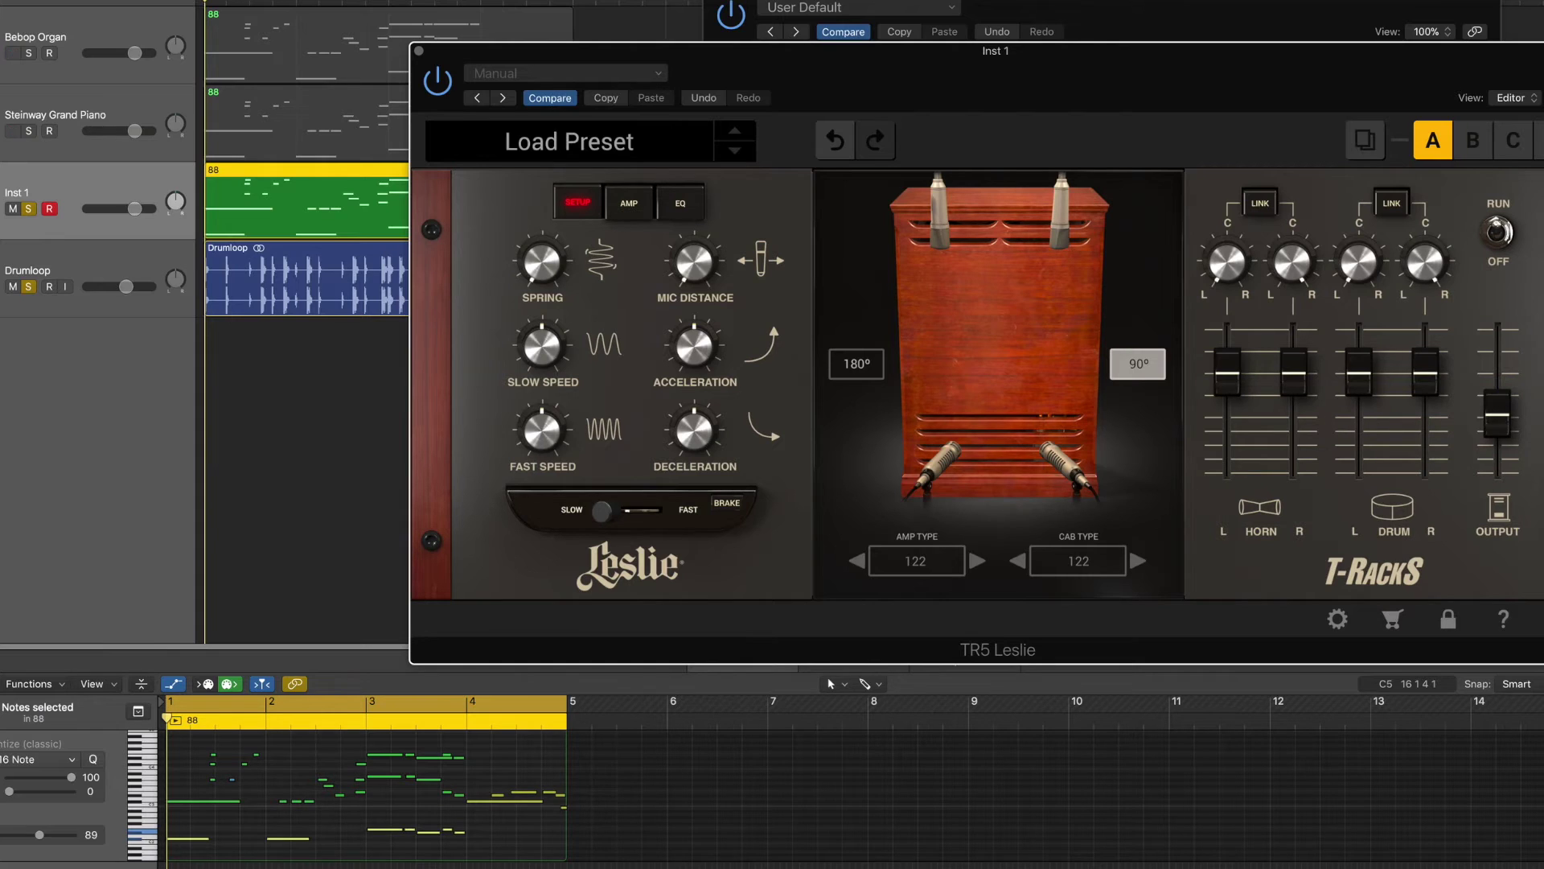
pyautogui.press('space')
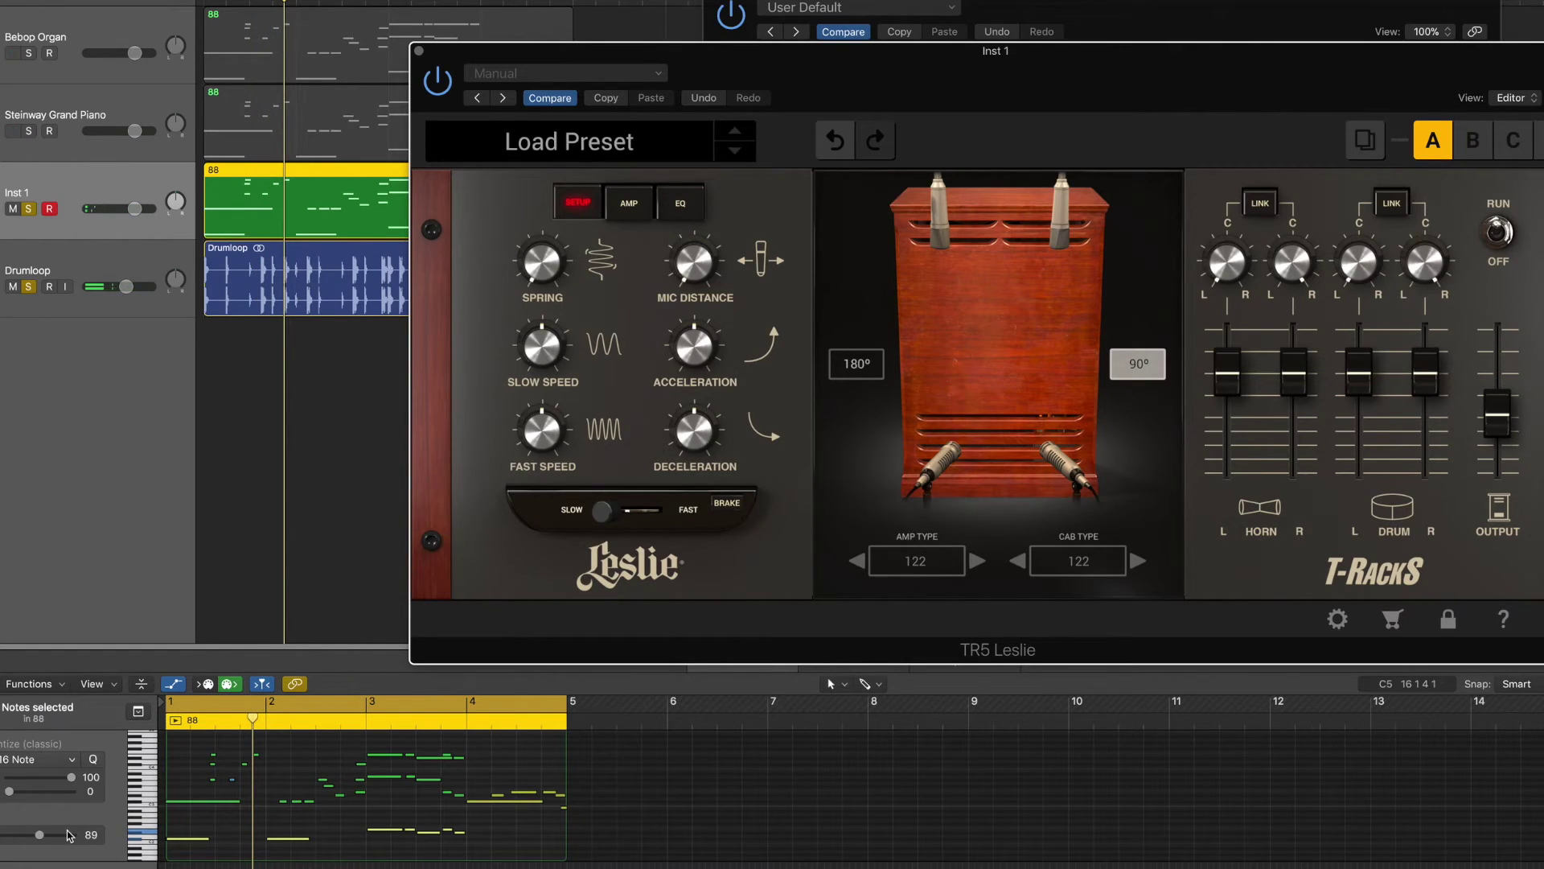
pyautogui.moveTo(1069, 79); pyautogui.dragTo(1246, 51)
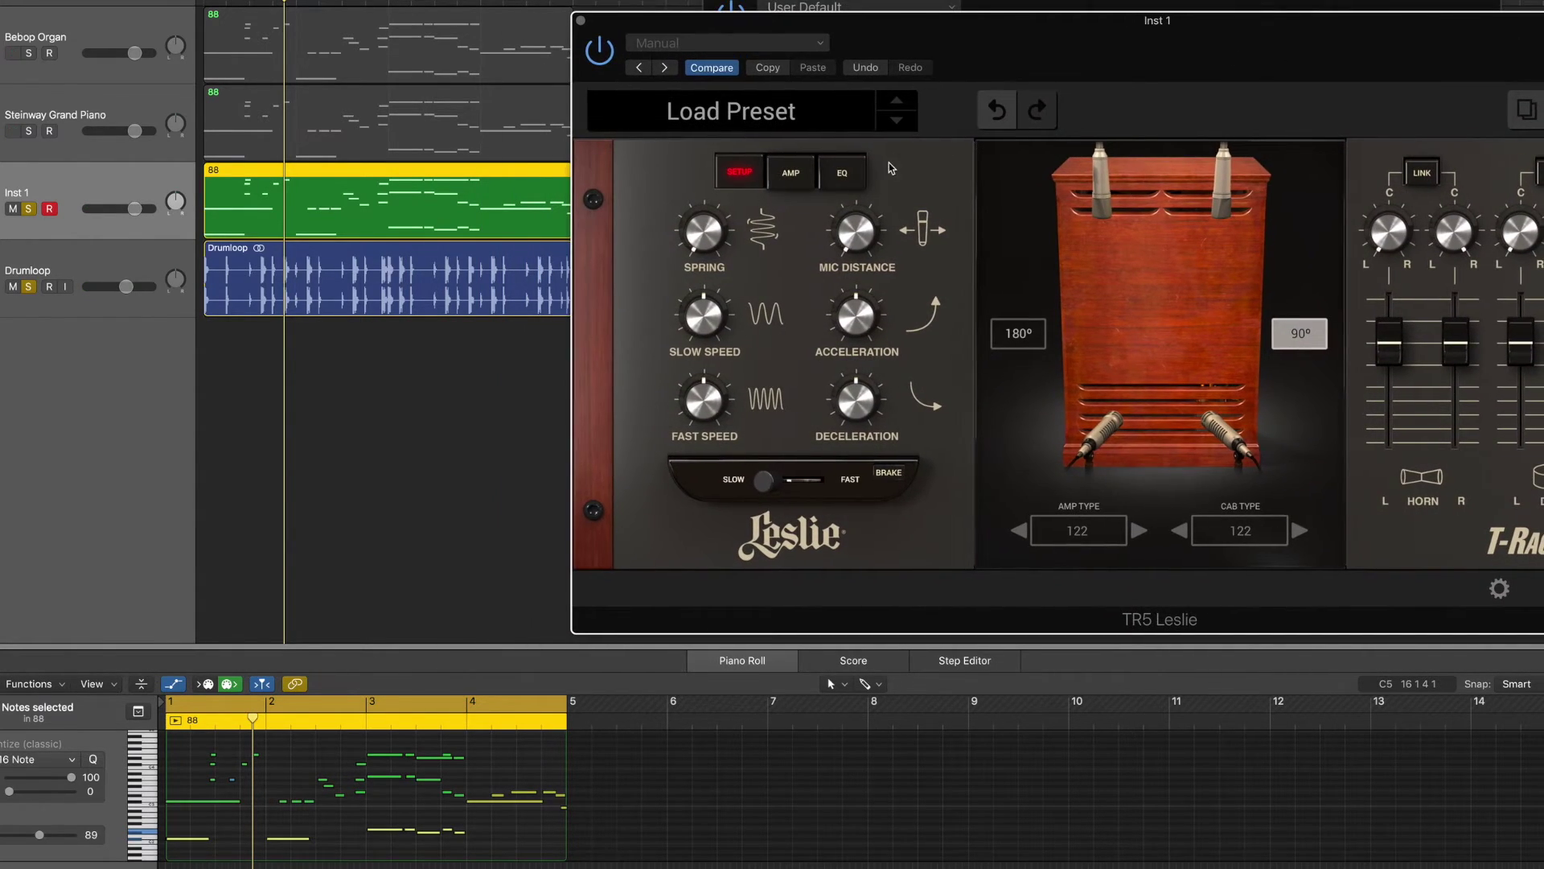
pyautogui.press('space')
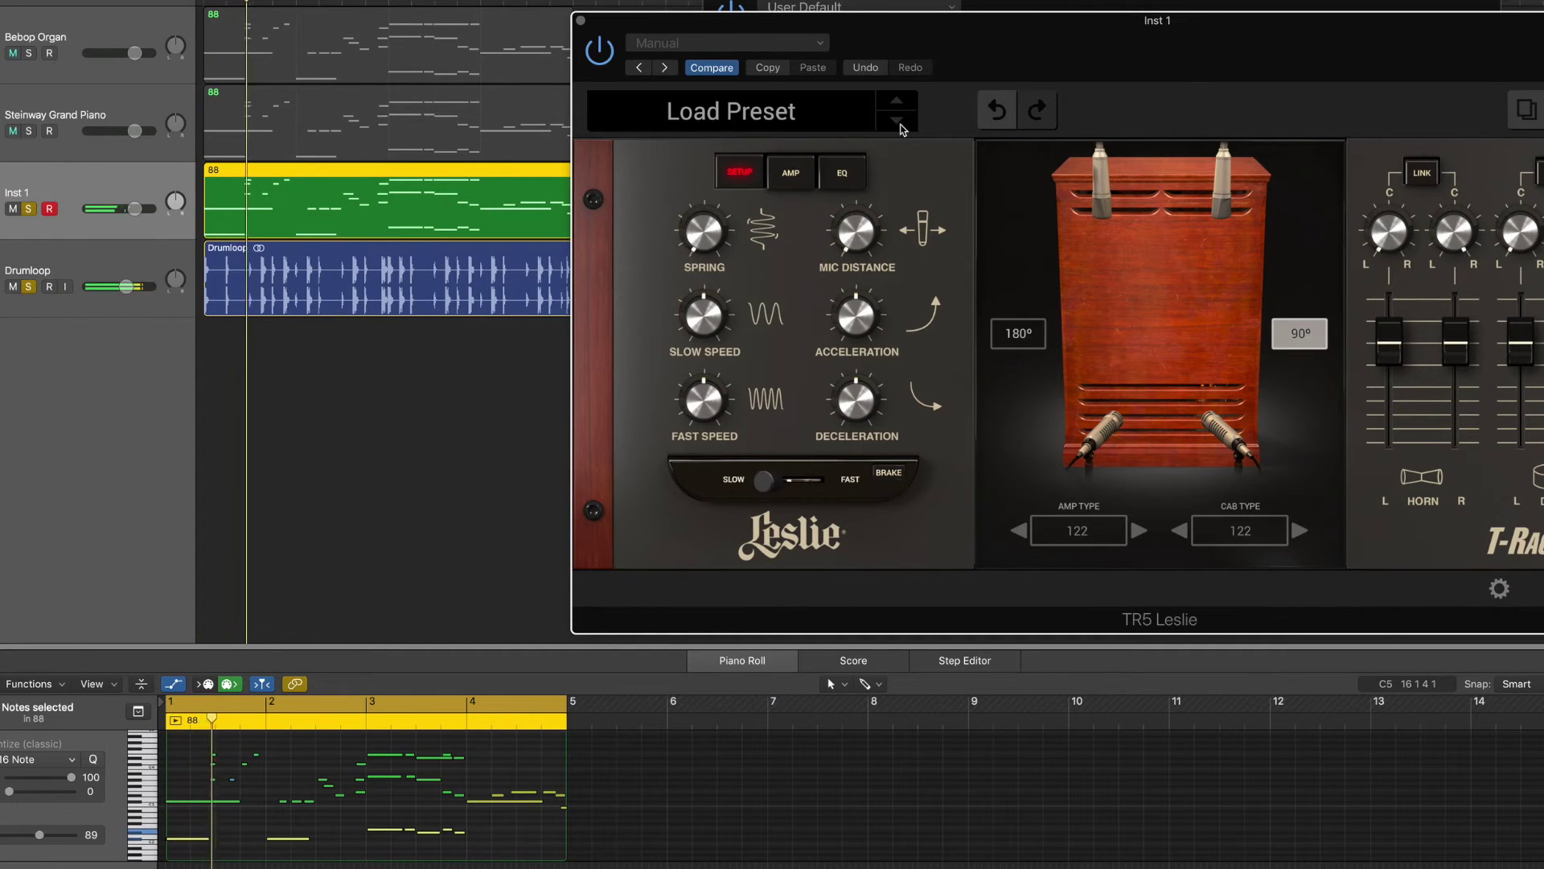
# - Audition the Leslie's Classic 122 and Freezed There presets during playback and reveal the inside of the cabinet
pyautogui.click(897, 122)
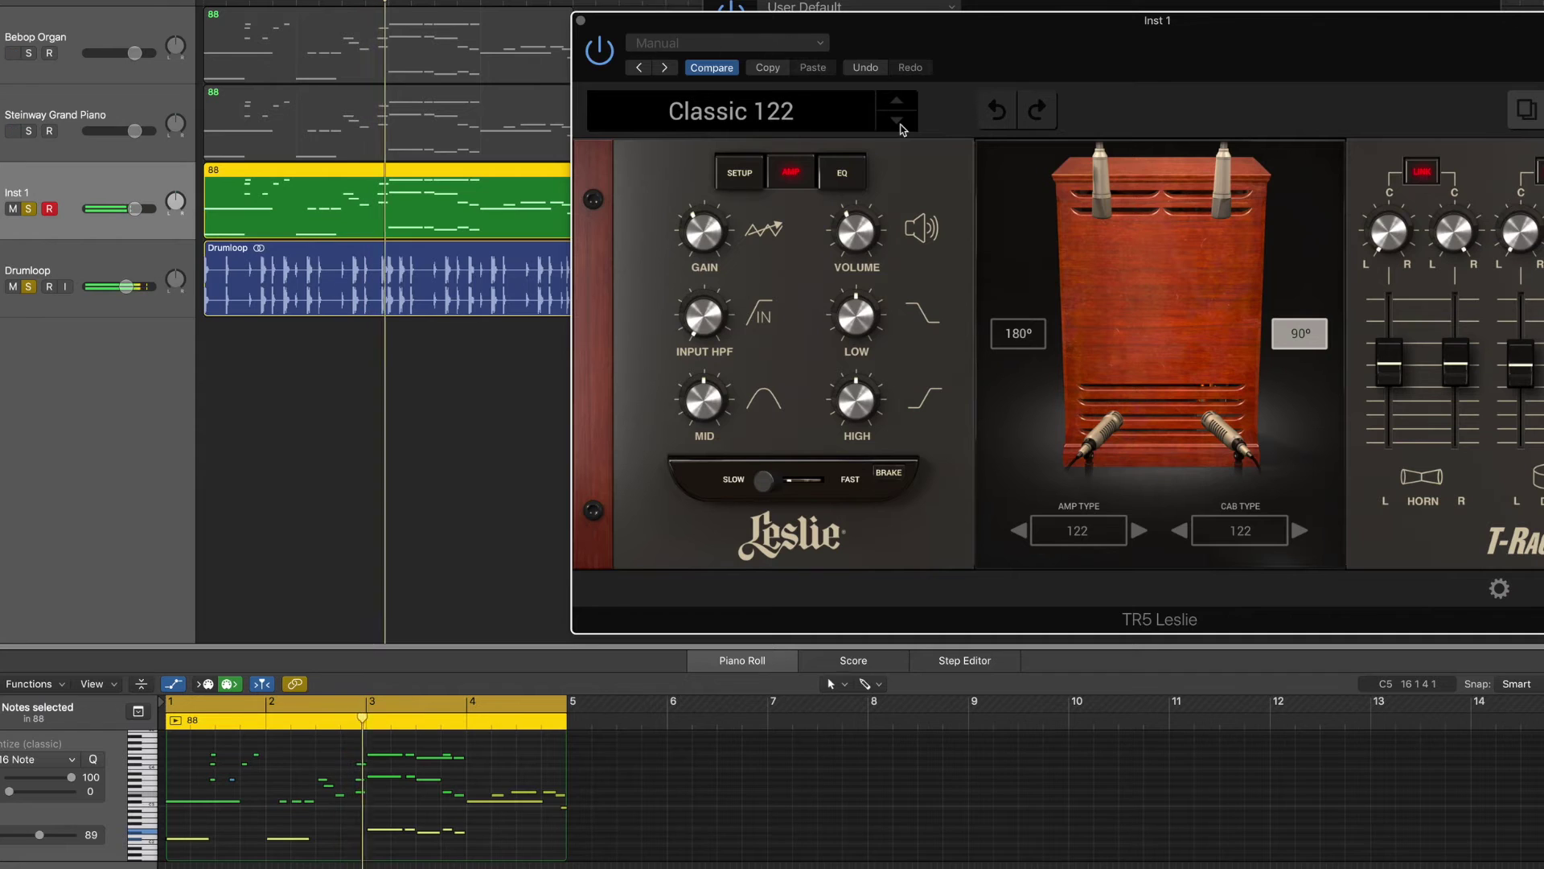
pyautogui.click(899, 124)
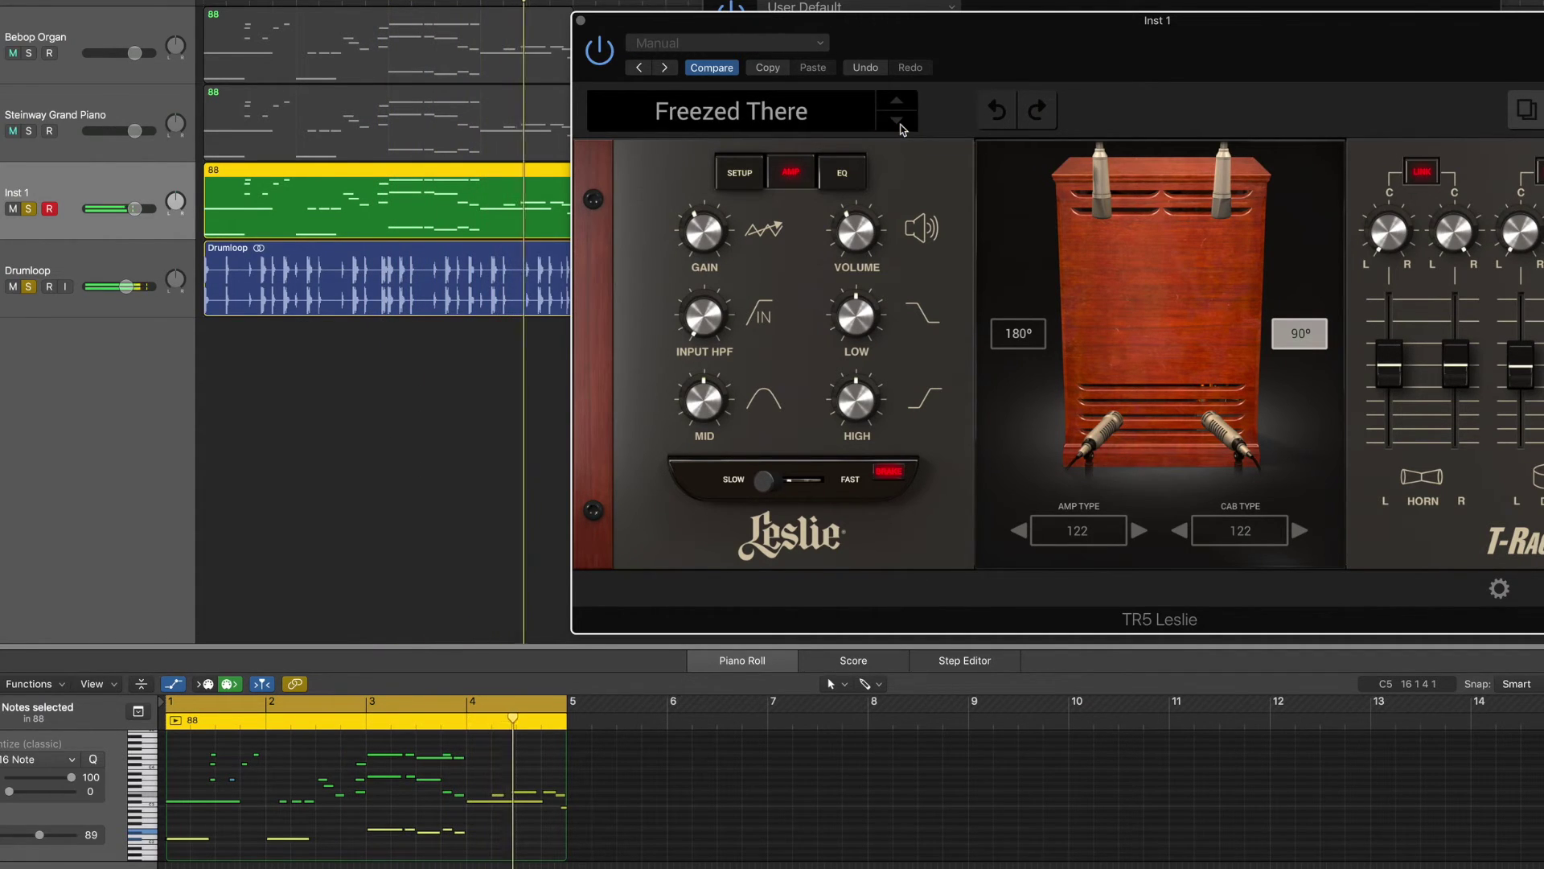
pyautogui.click(1216, 342)
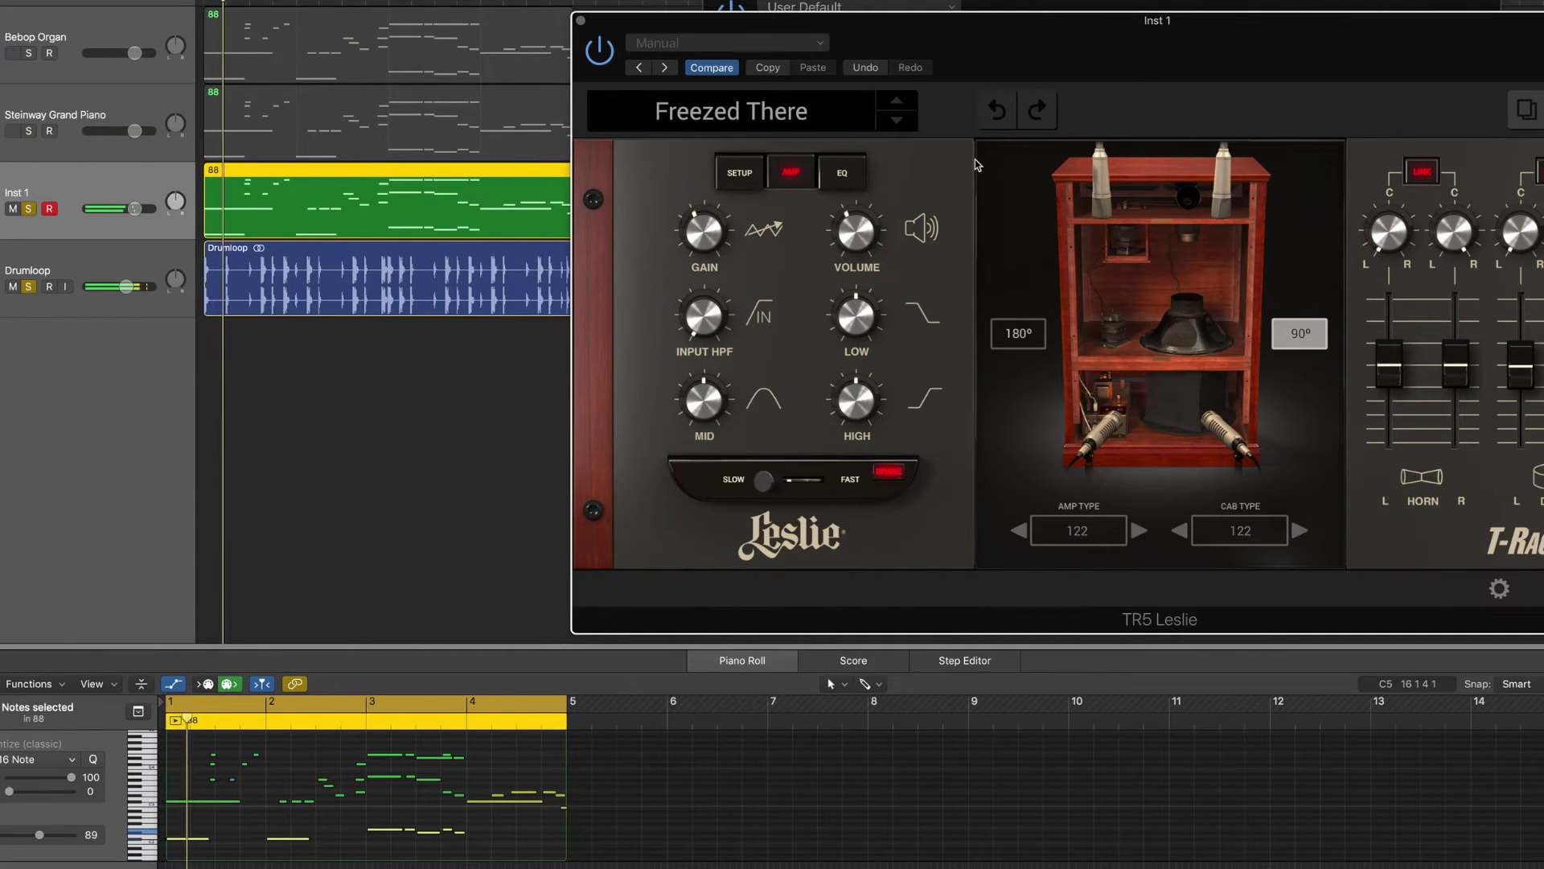
# - Audition the Leslie's Old Times Stereo, Really Old Times and Wider Sound presets
pyautogui.click(899, 124)
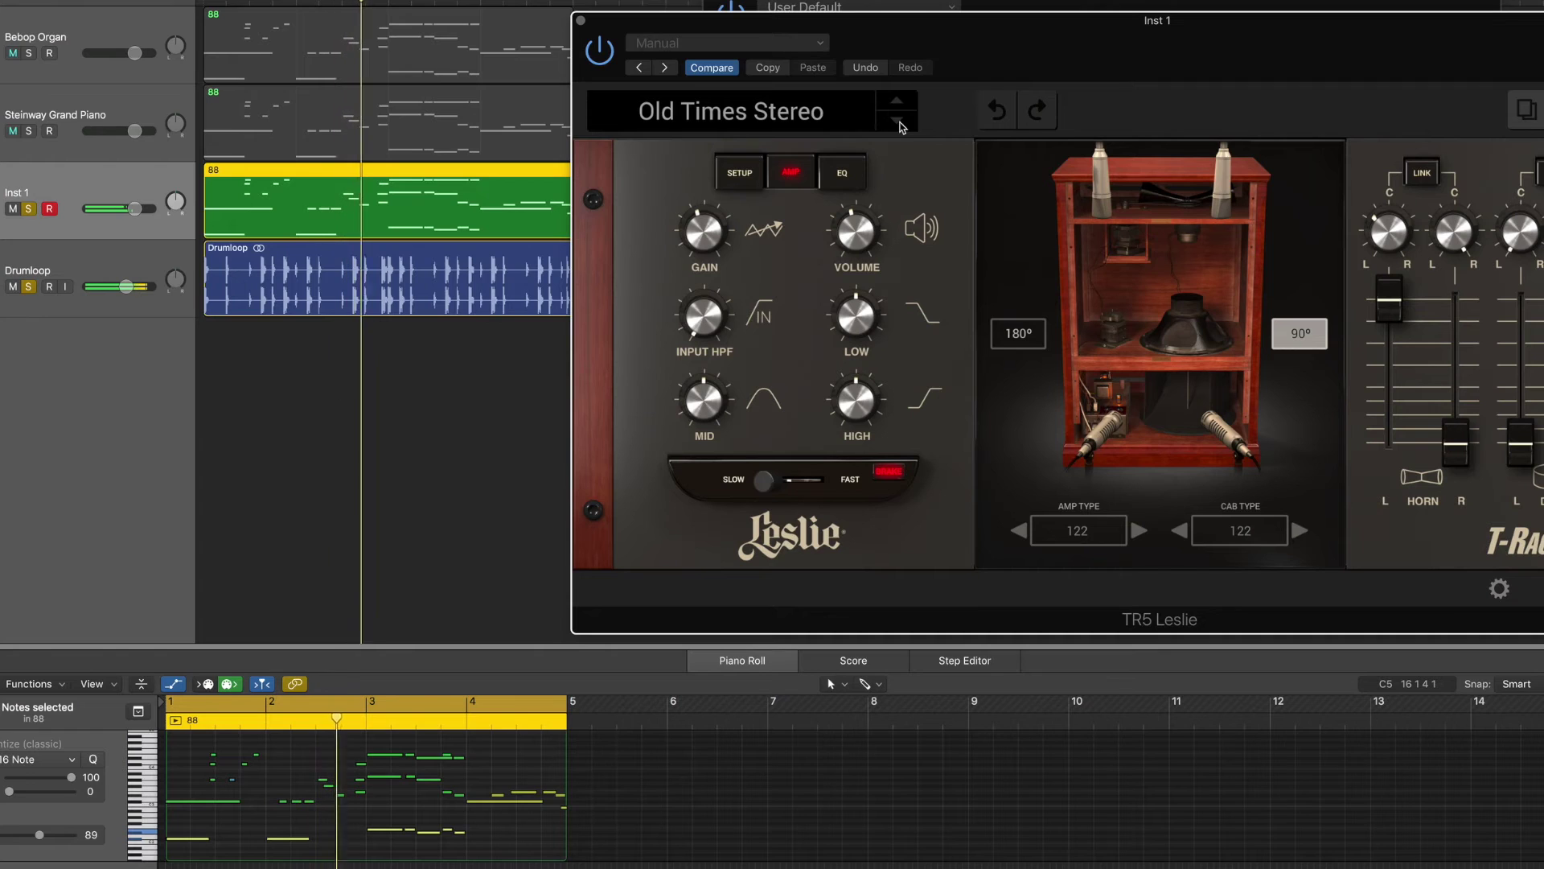
pyautogui.click(899, 124)
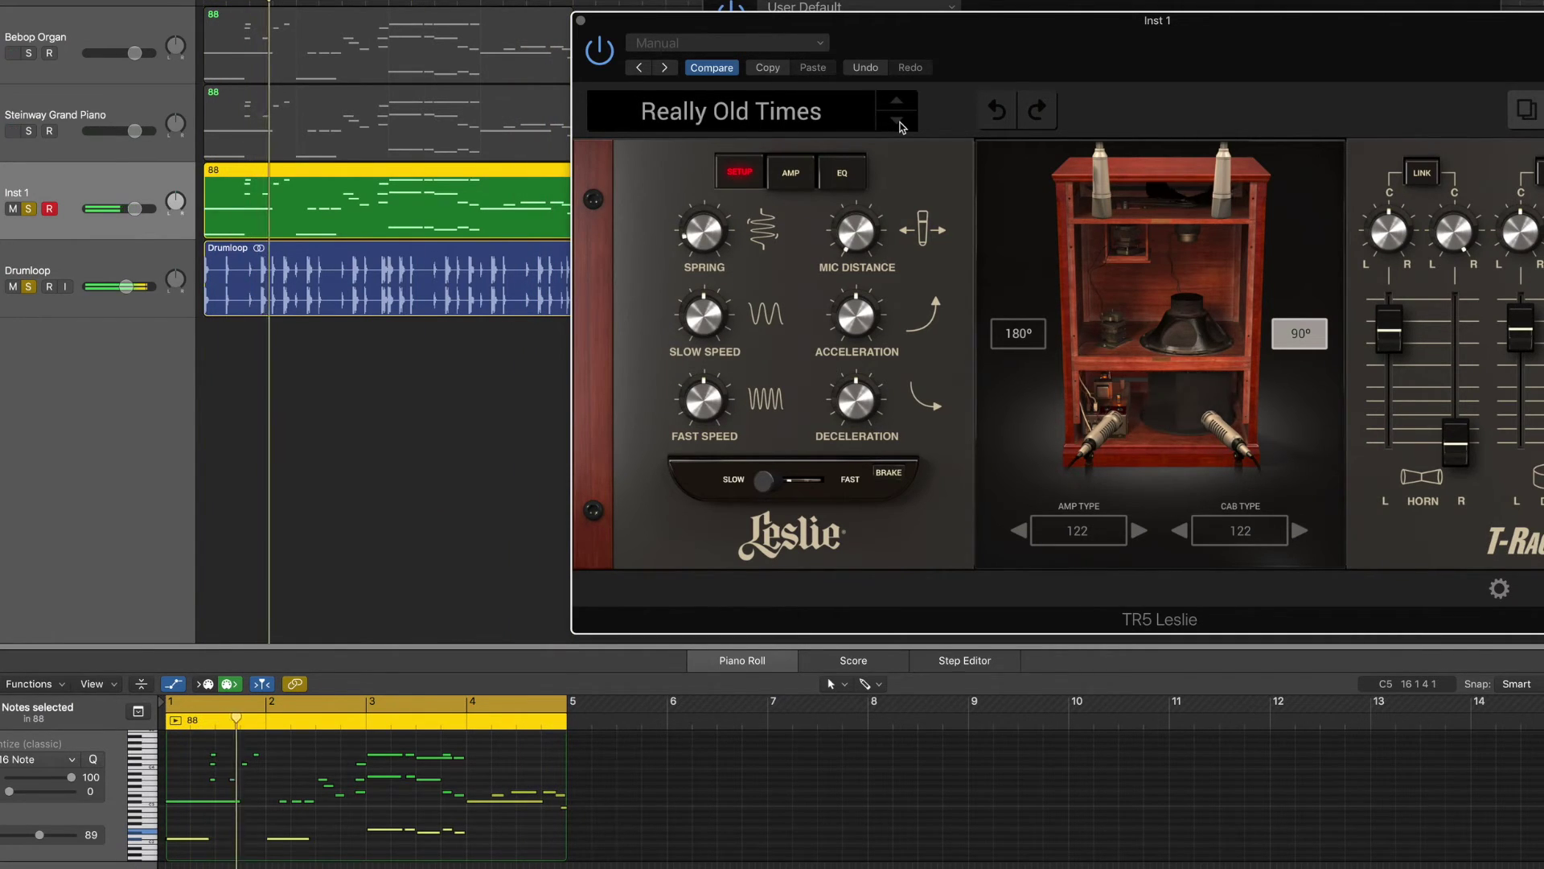
pyautogui.click(897, 121)
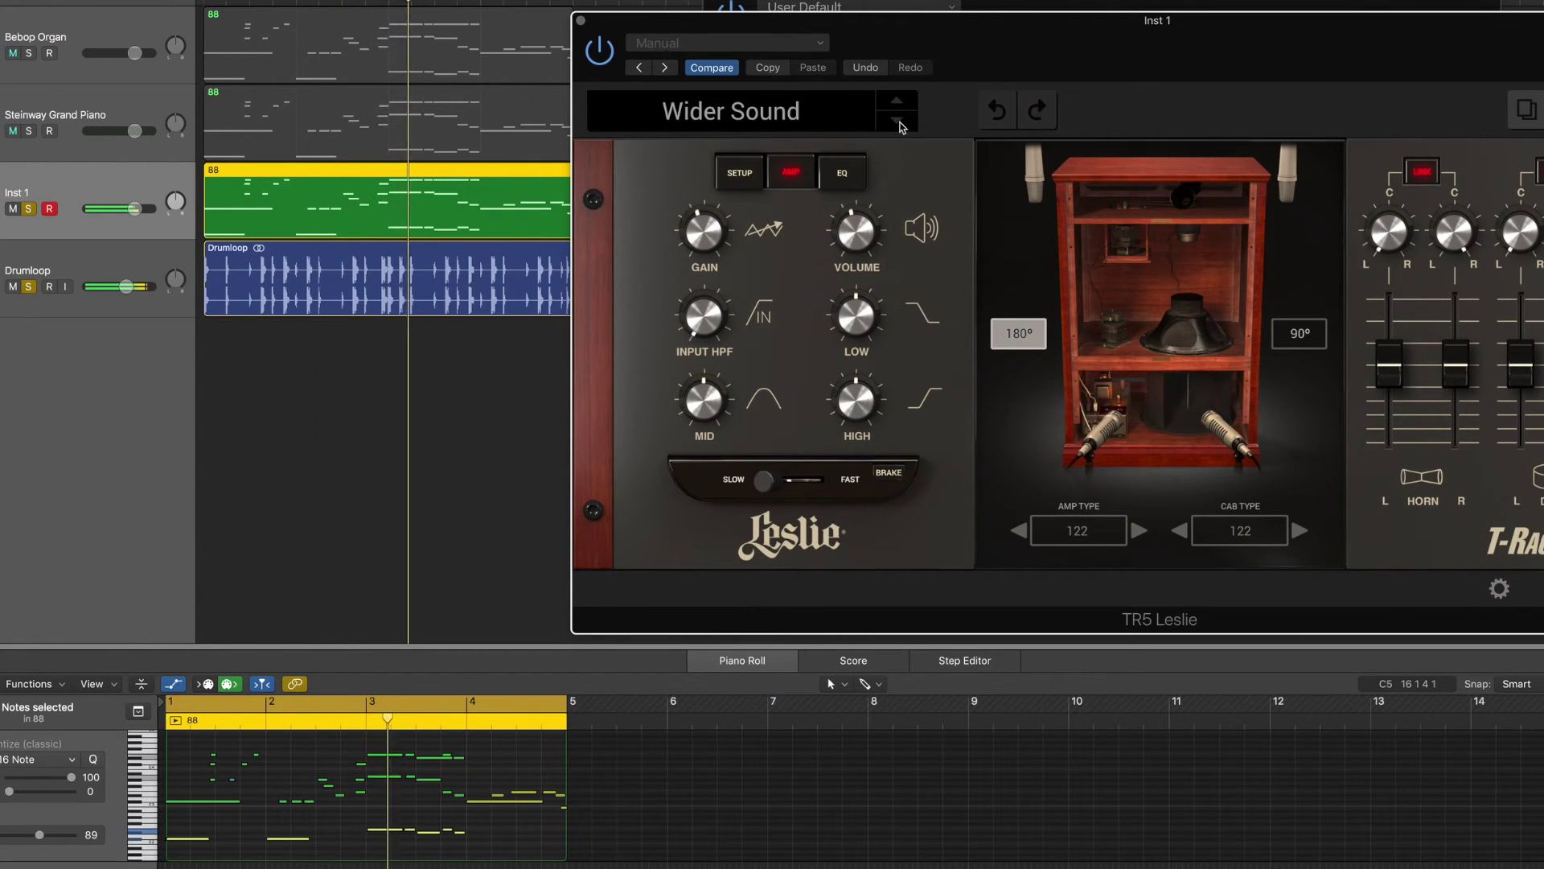
# - Audition the 122A presets Festive Mood, Modern 180, Modern Leslie and Mono Bass with the cabinet interior shown
pyautogui.click(898, 122)
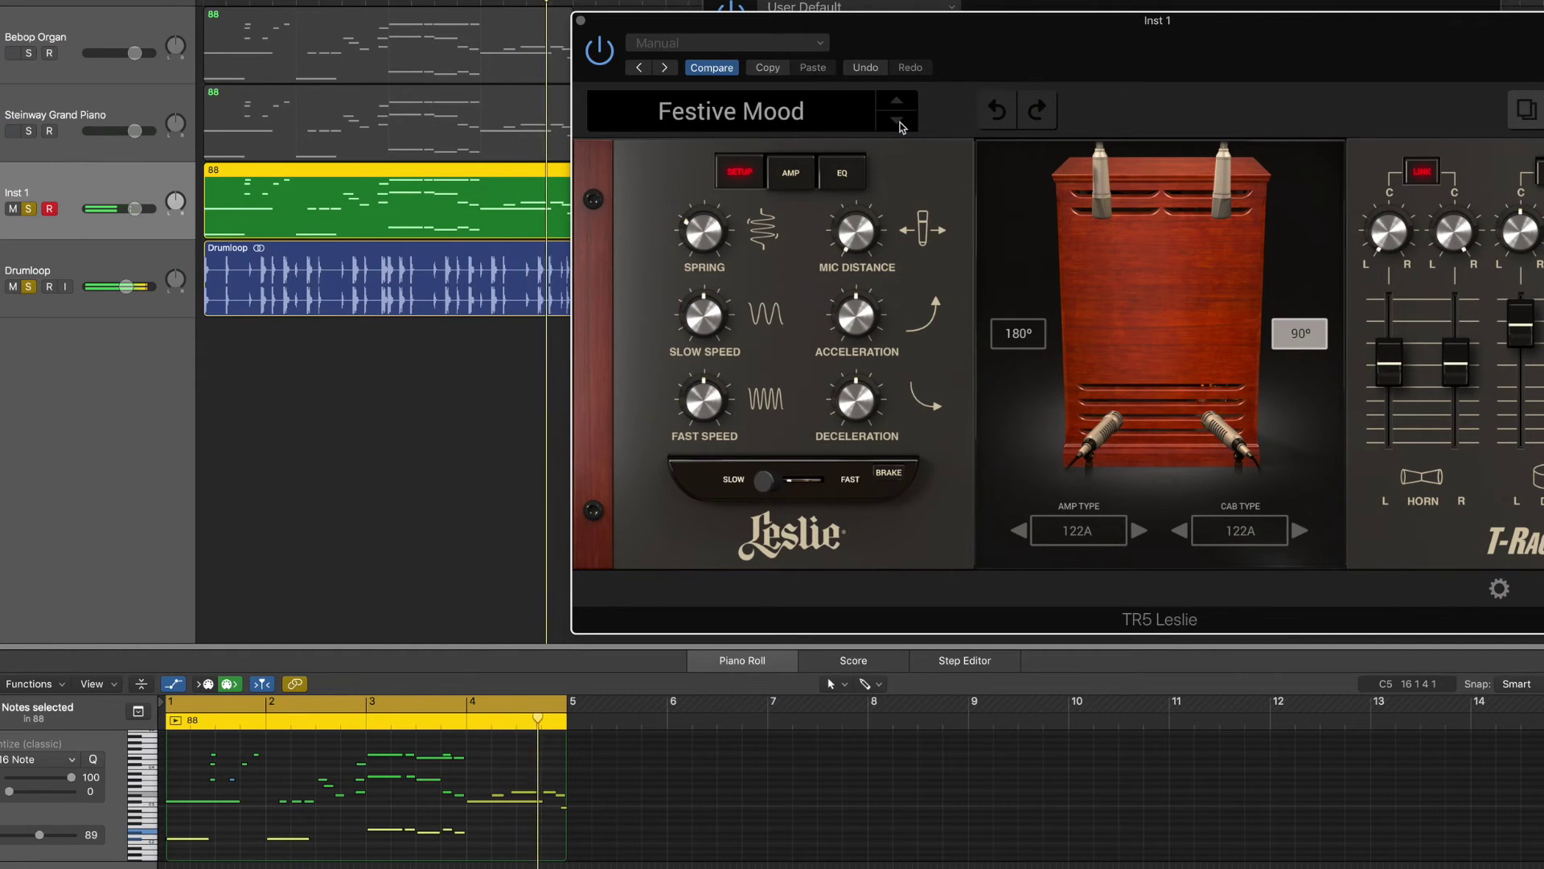
pyautogui.click(1156, 264)
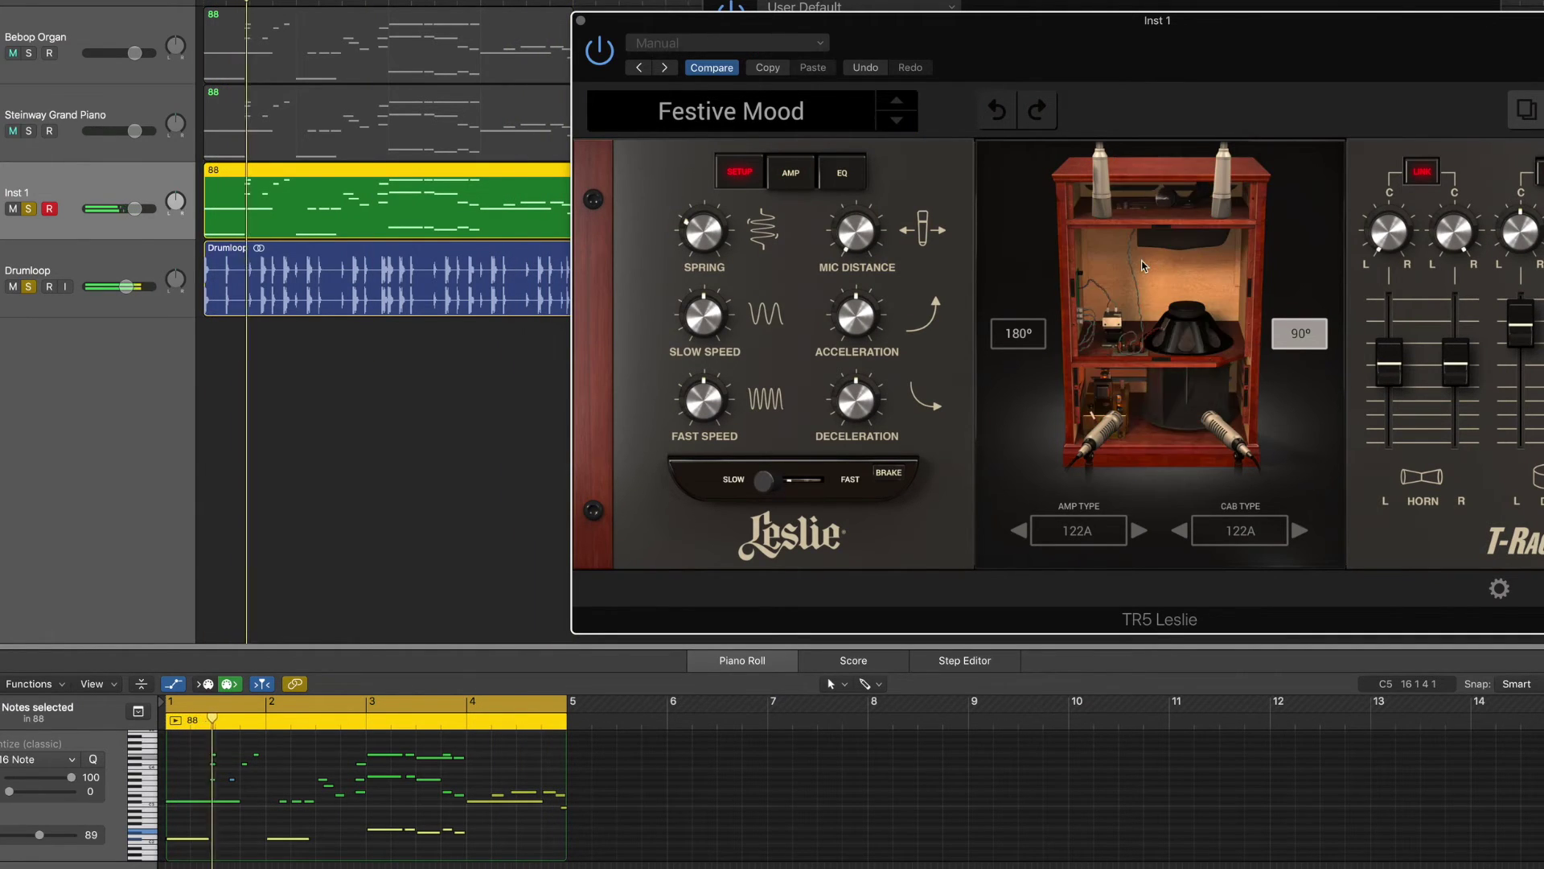
pyautogui.click(905, 126)
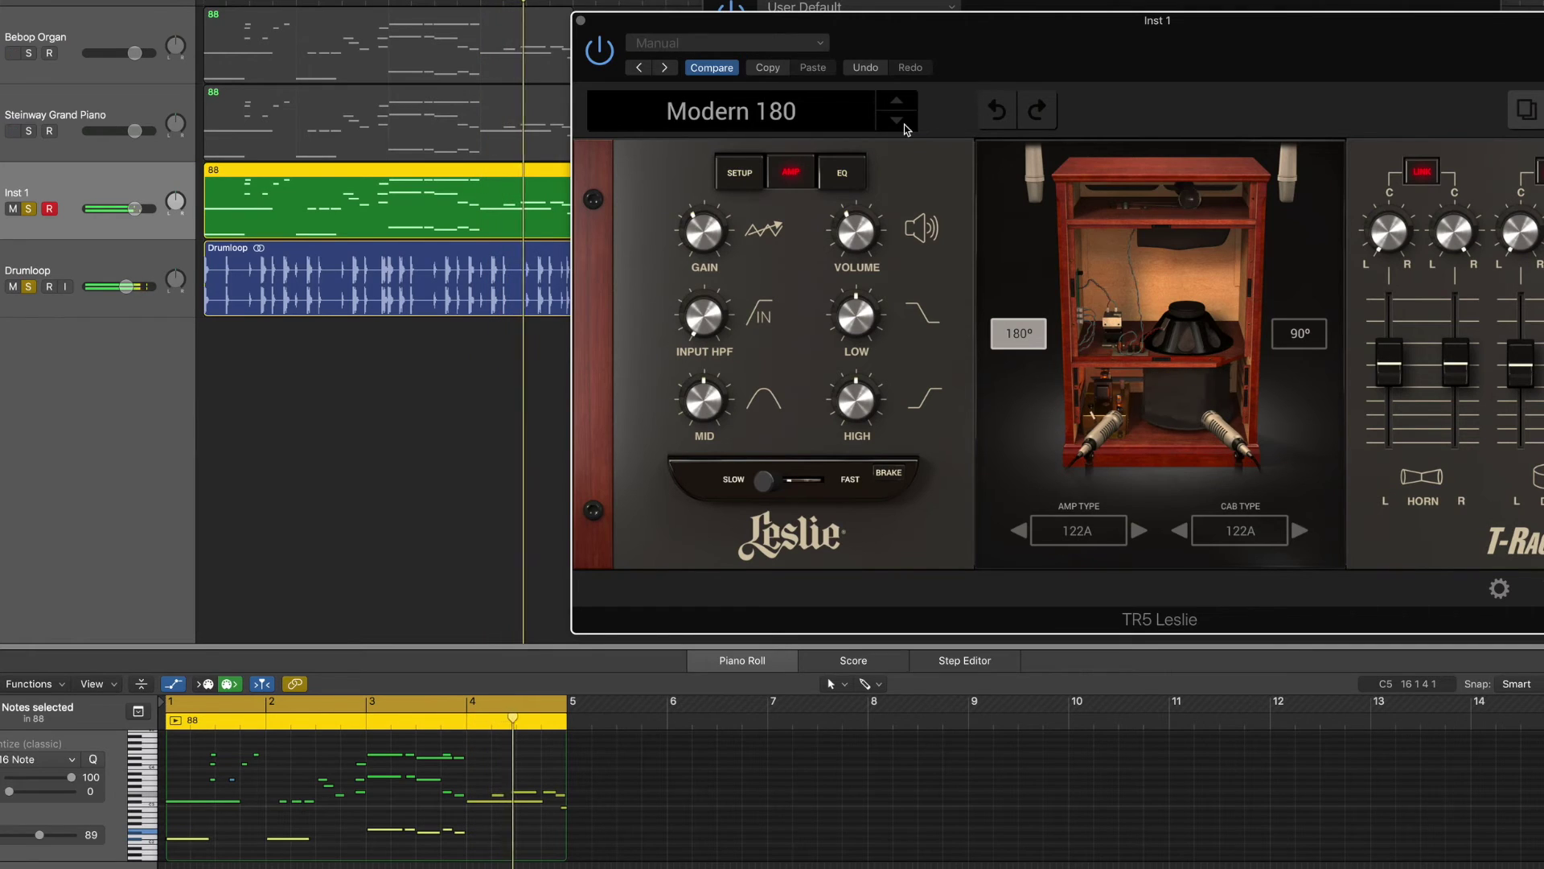
pyautogui.click(902, 124)
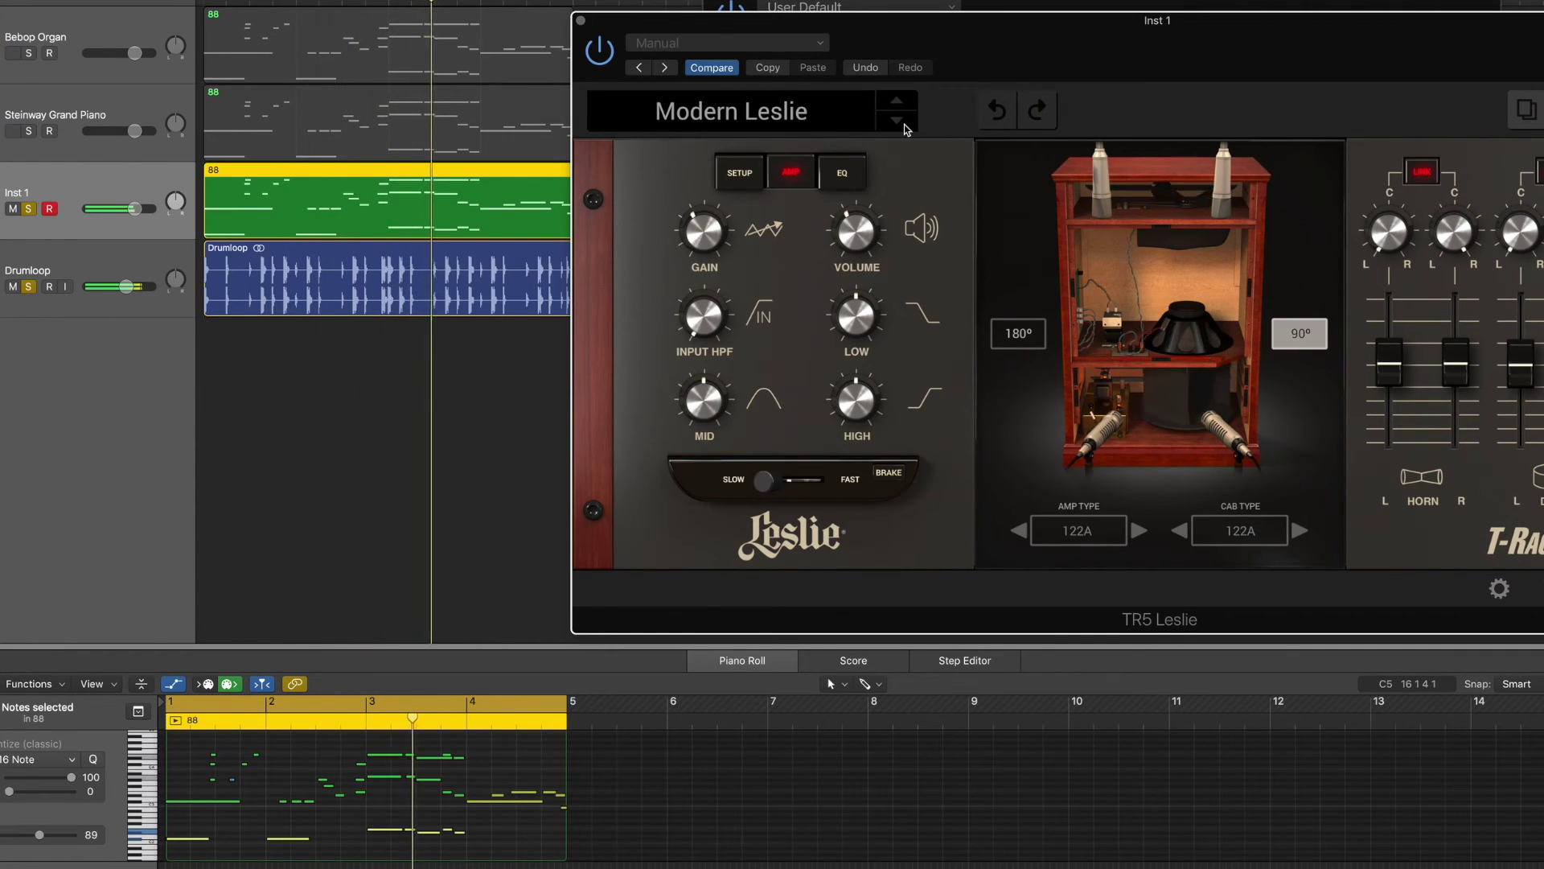
pyautogui.click(901, 122)
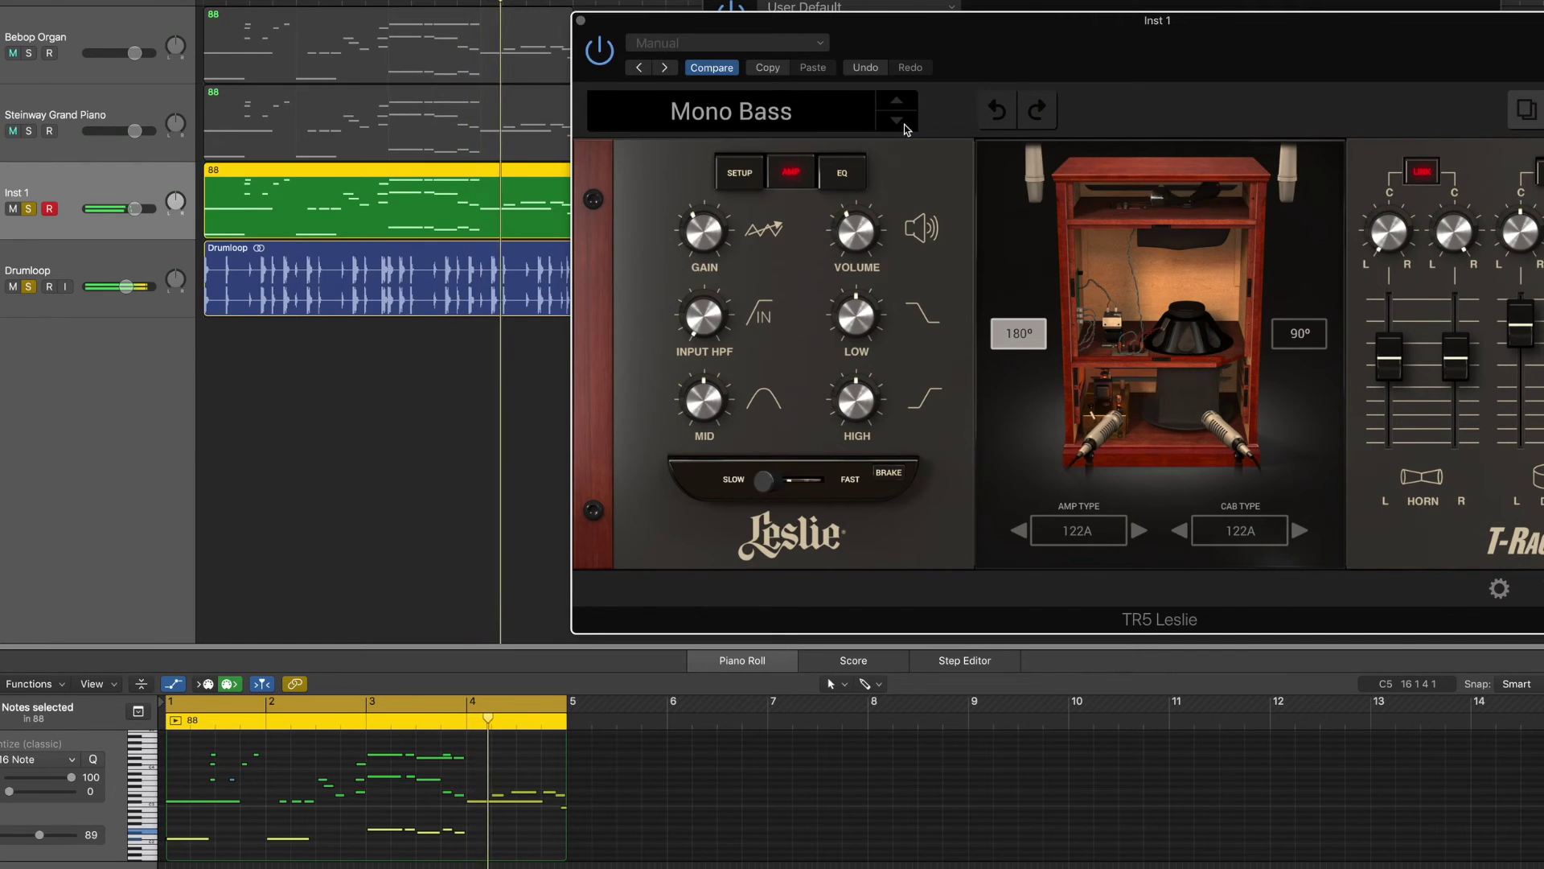
# - Audition the 147 presets Classic 147, Driven Stereo and Steady Vintage with the cabinet interior shown
pyautogui.click(793, 117)
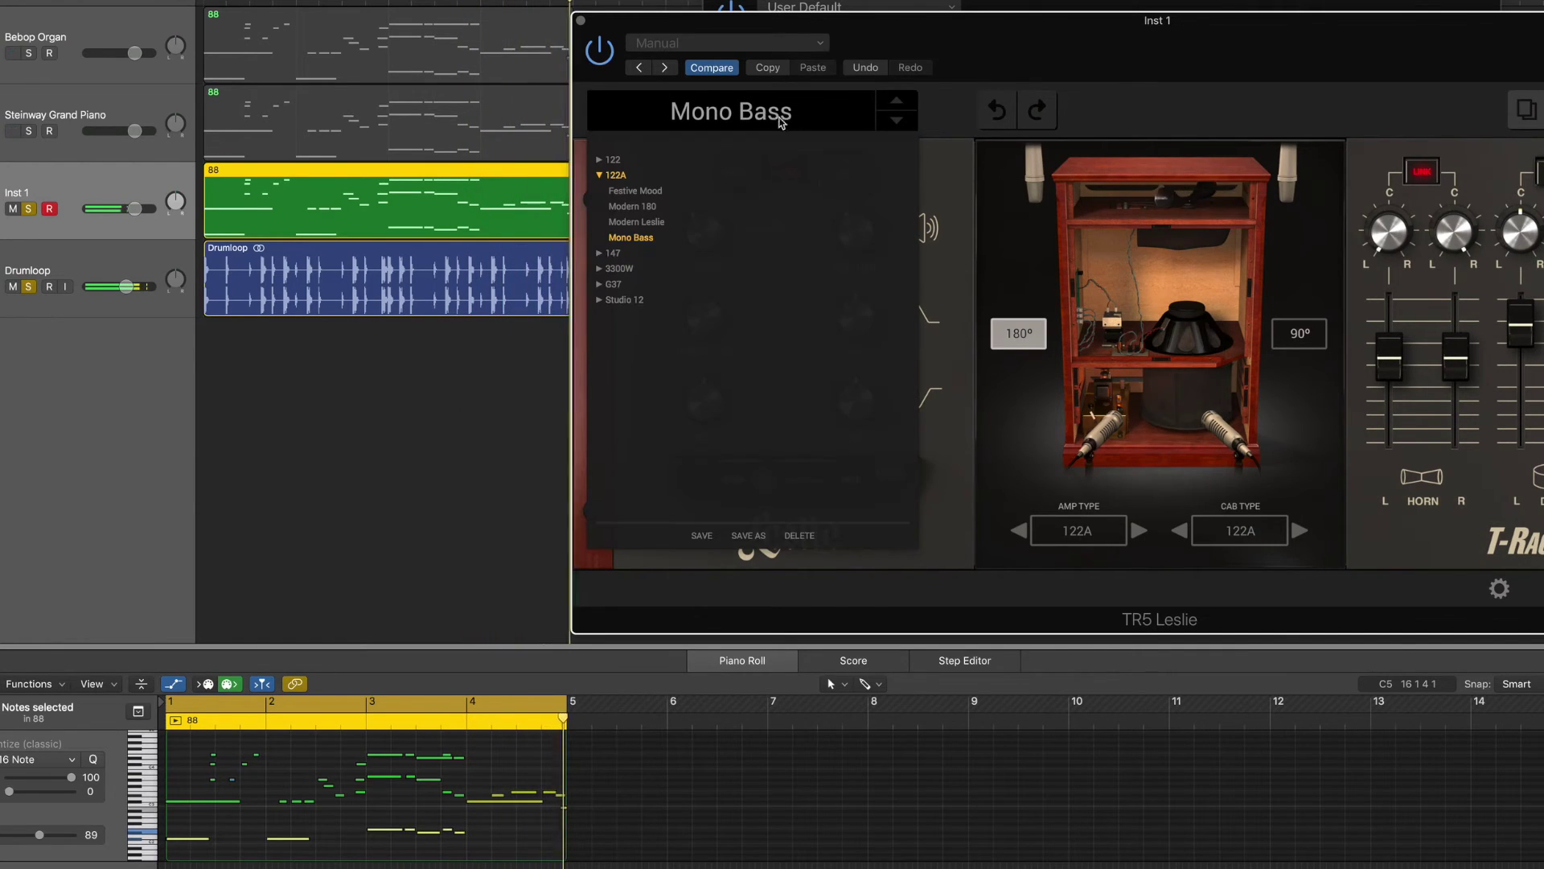
pyautogui.click(613, 252)
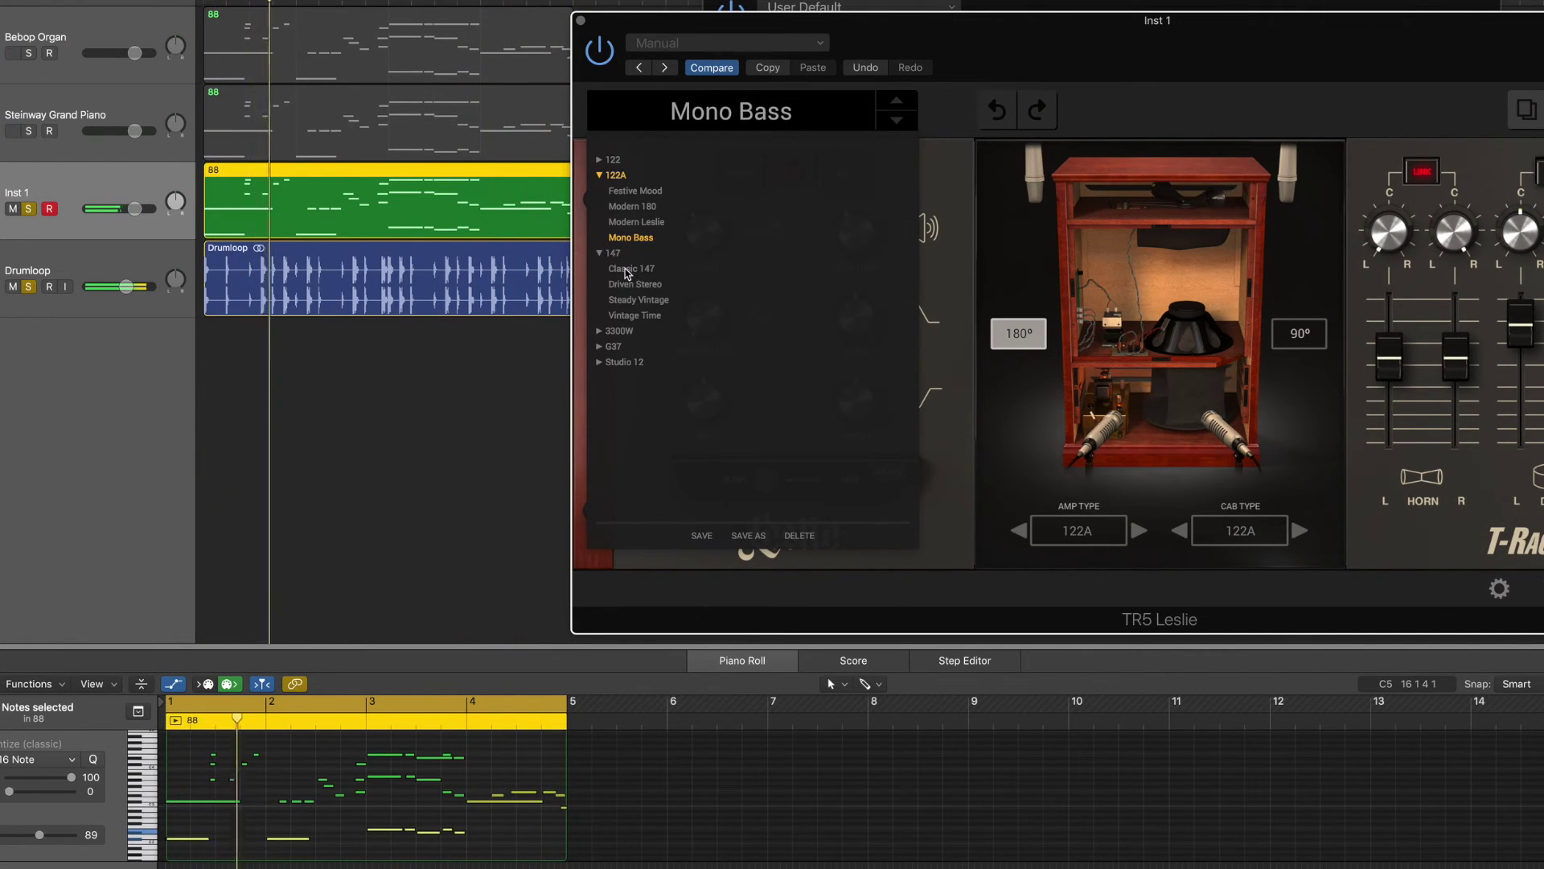
pyautogui.click(632, 268)
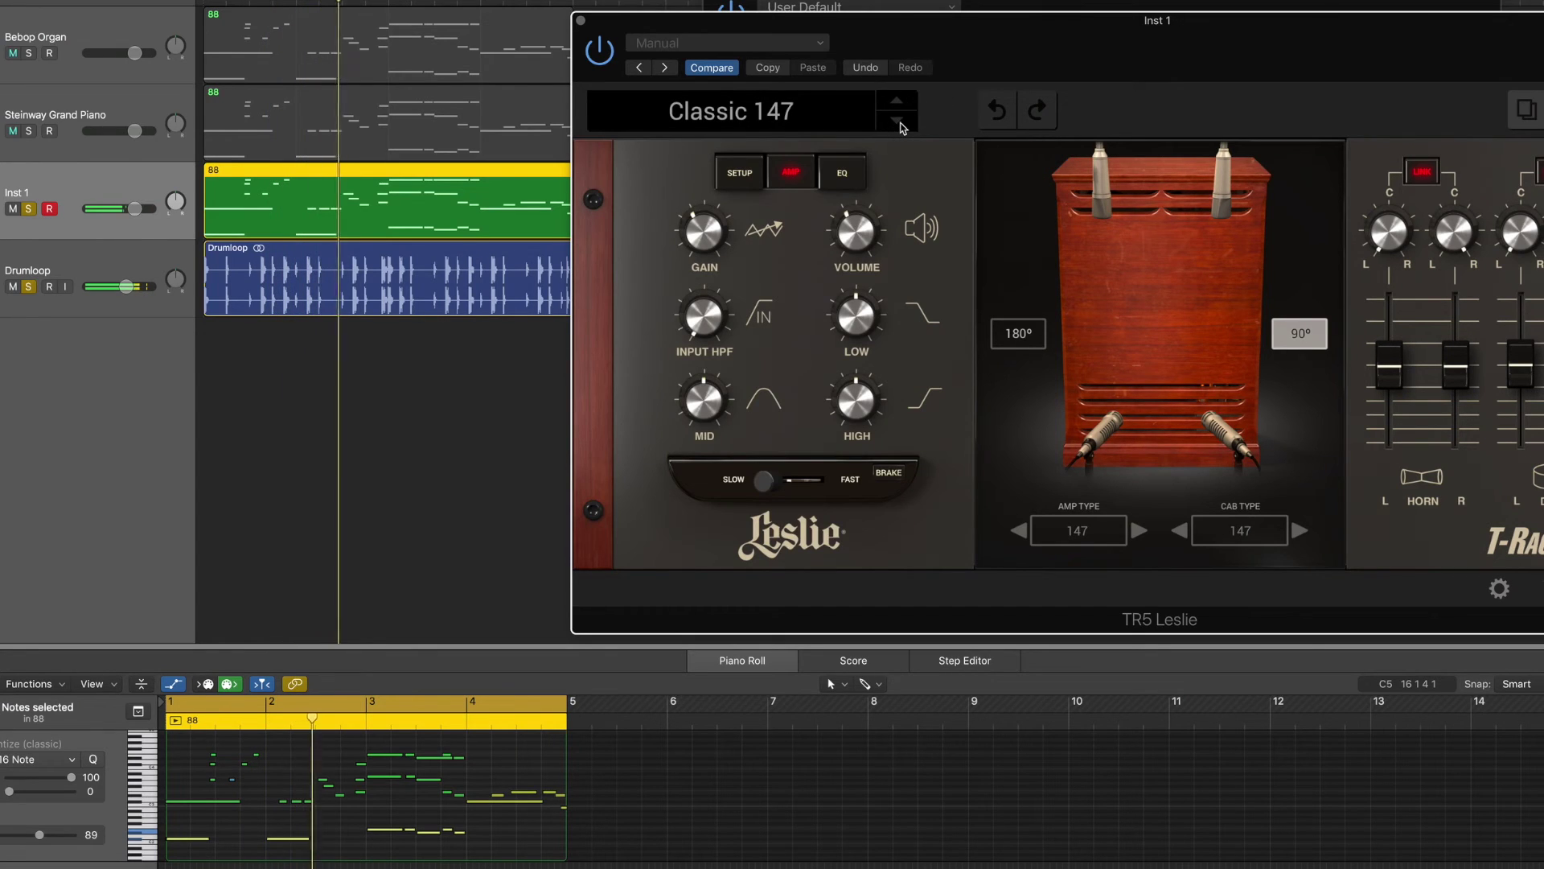
pyautogui.click(1128, 259)
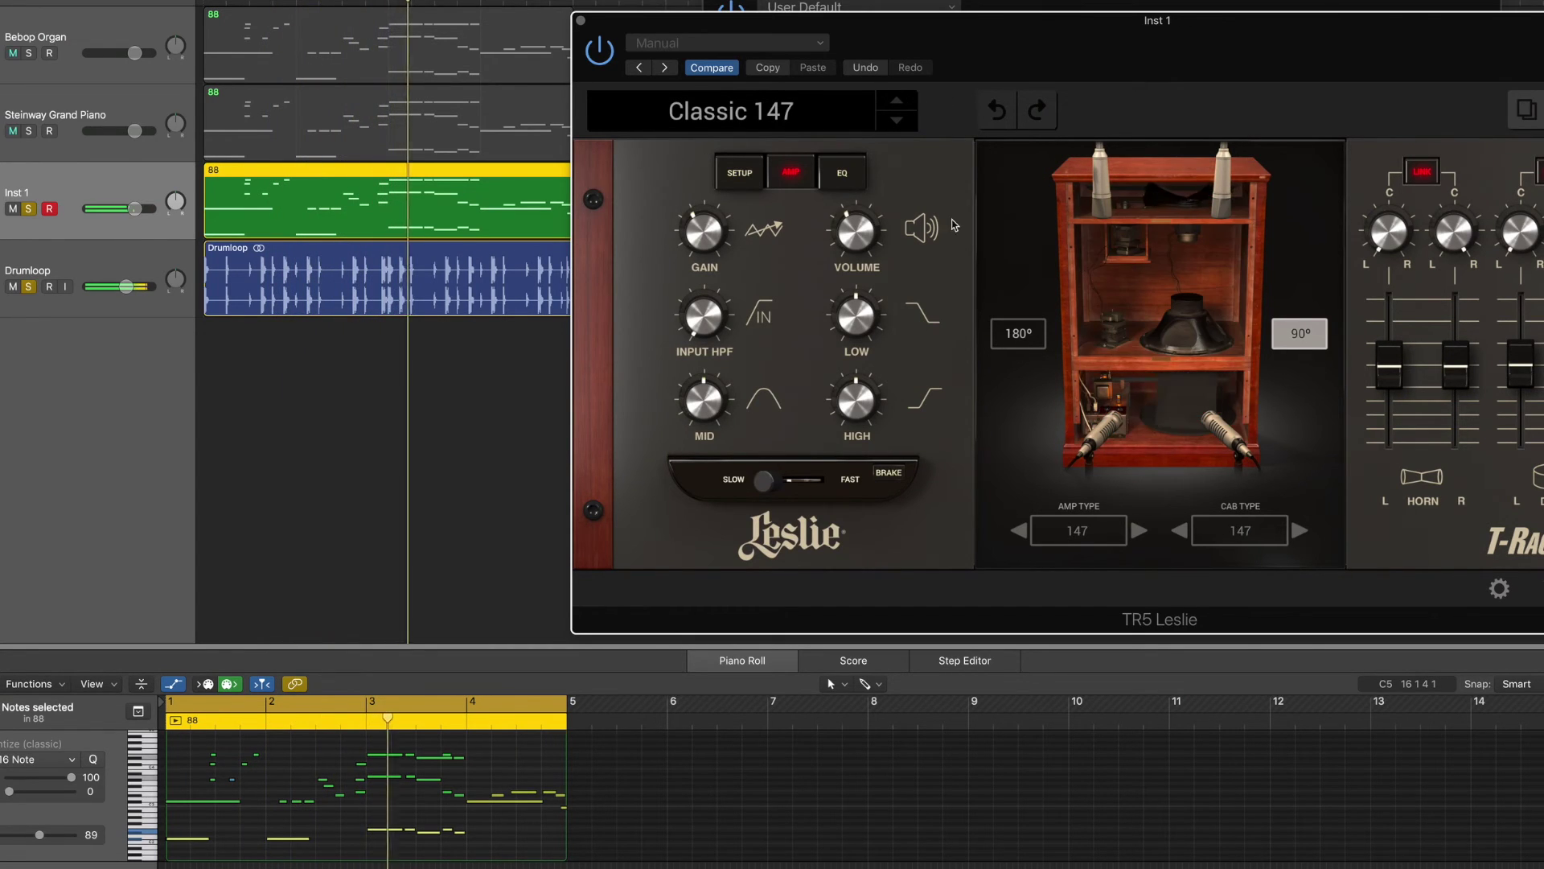
pyautogui.click(897, 121)
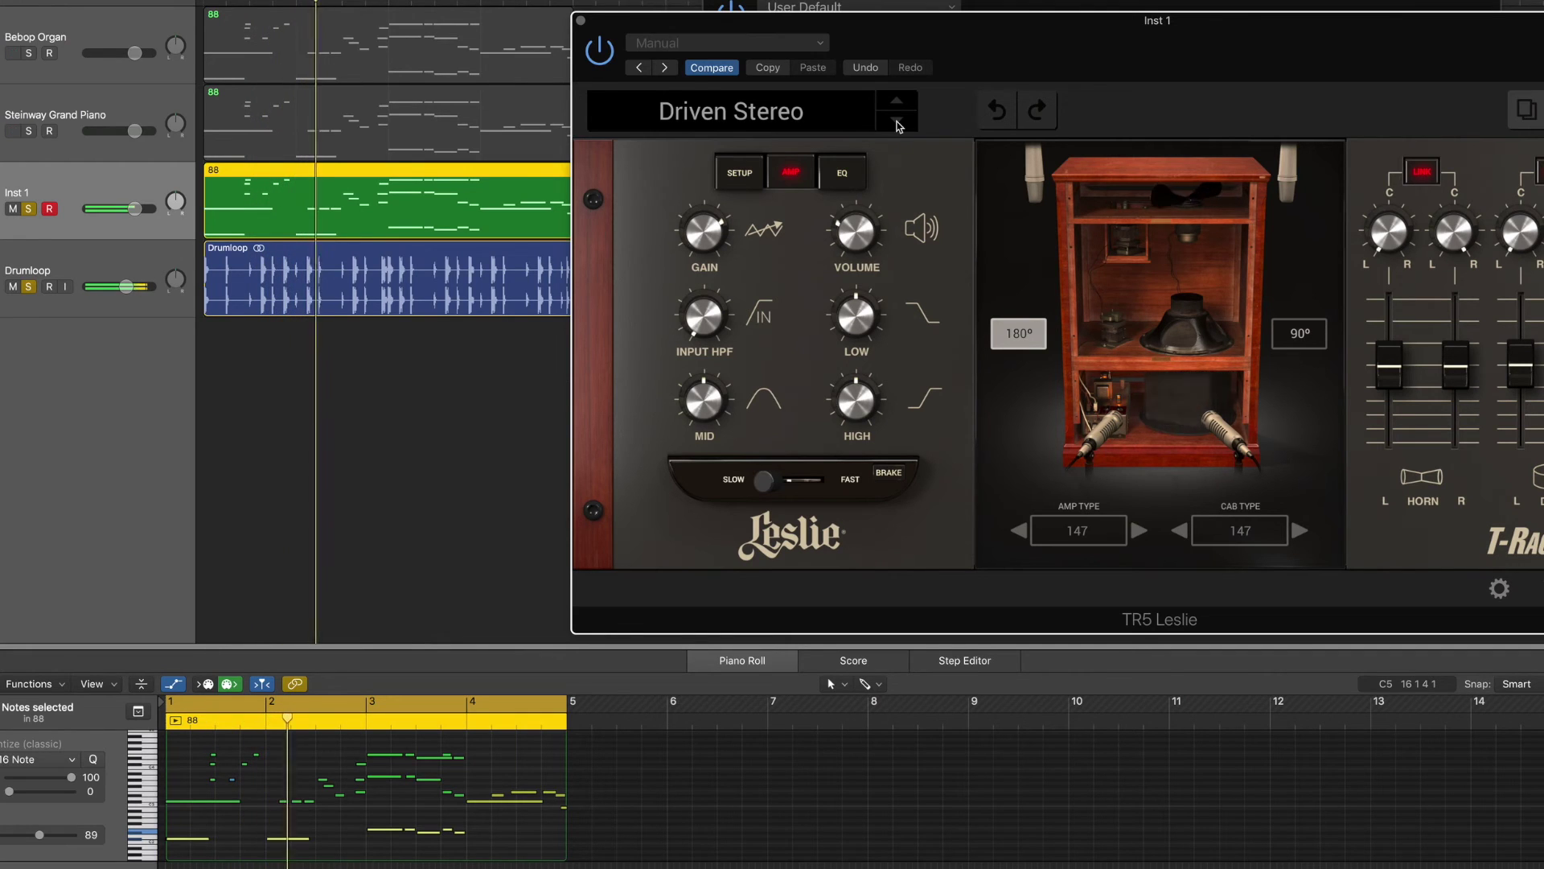
pyautogui.click(892, 122)
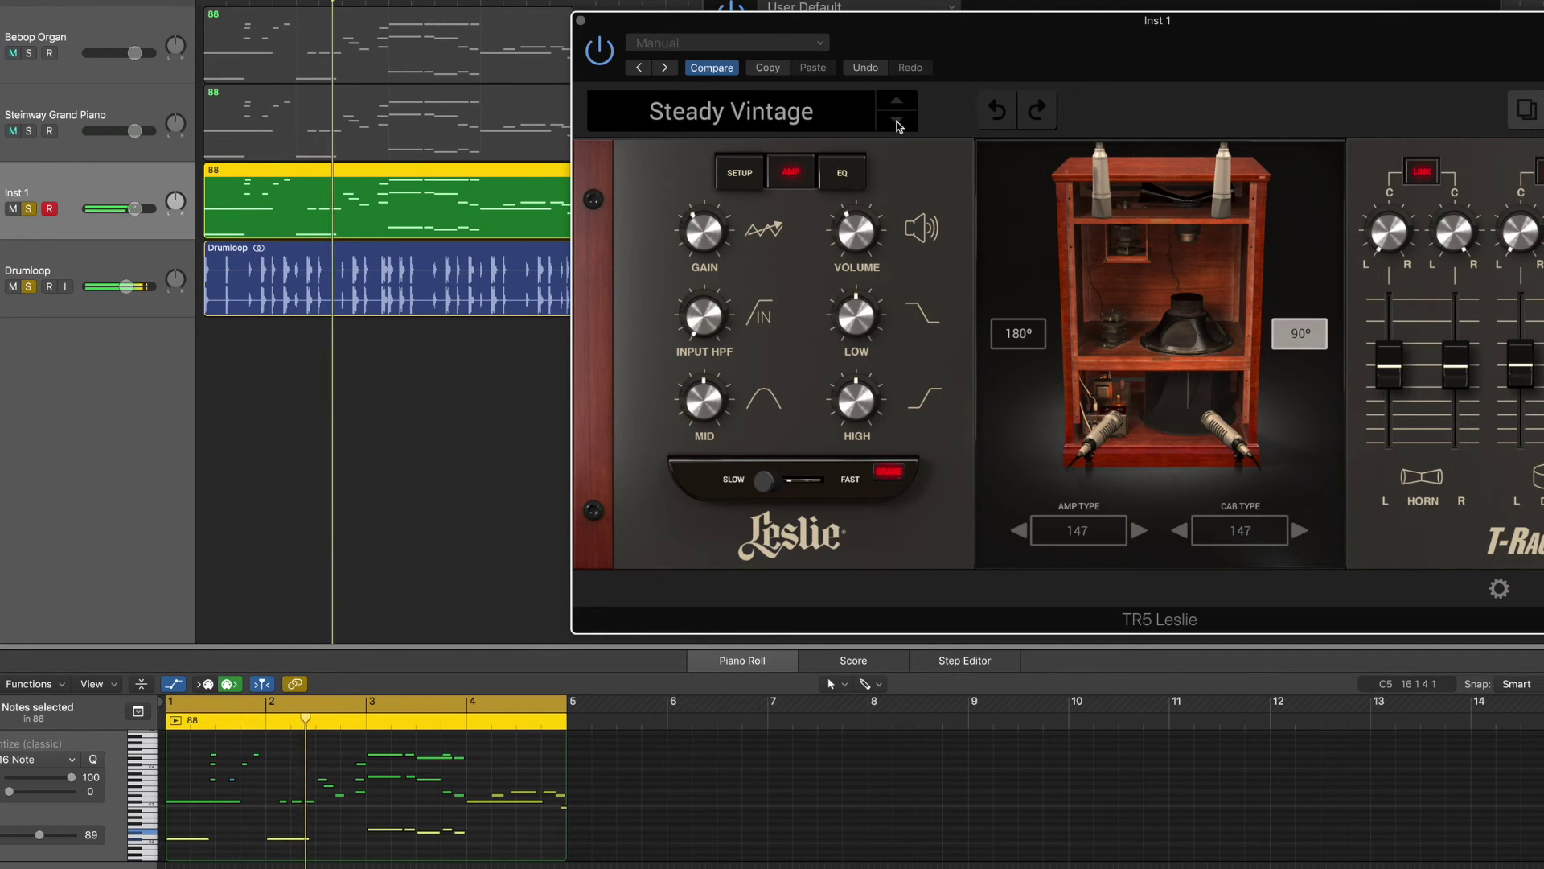
# - Audition the 3300W presets A Little Beauty, Saturate and Show Time with the cabinet interior shown
pyautogui.click(840, 119)
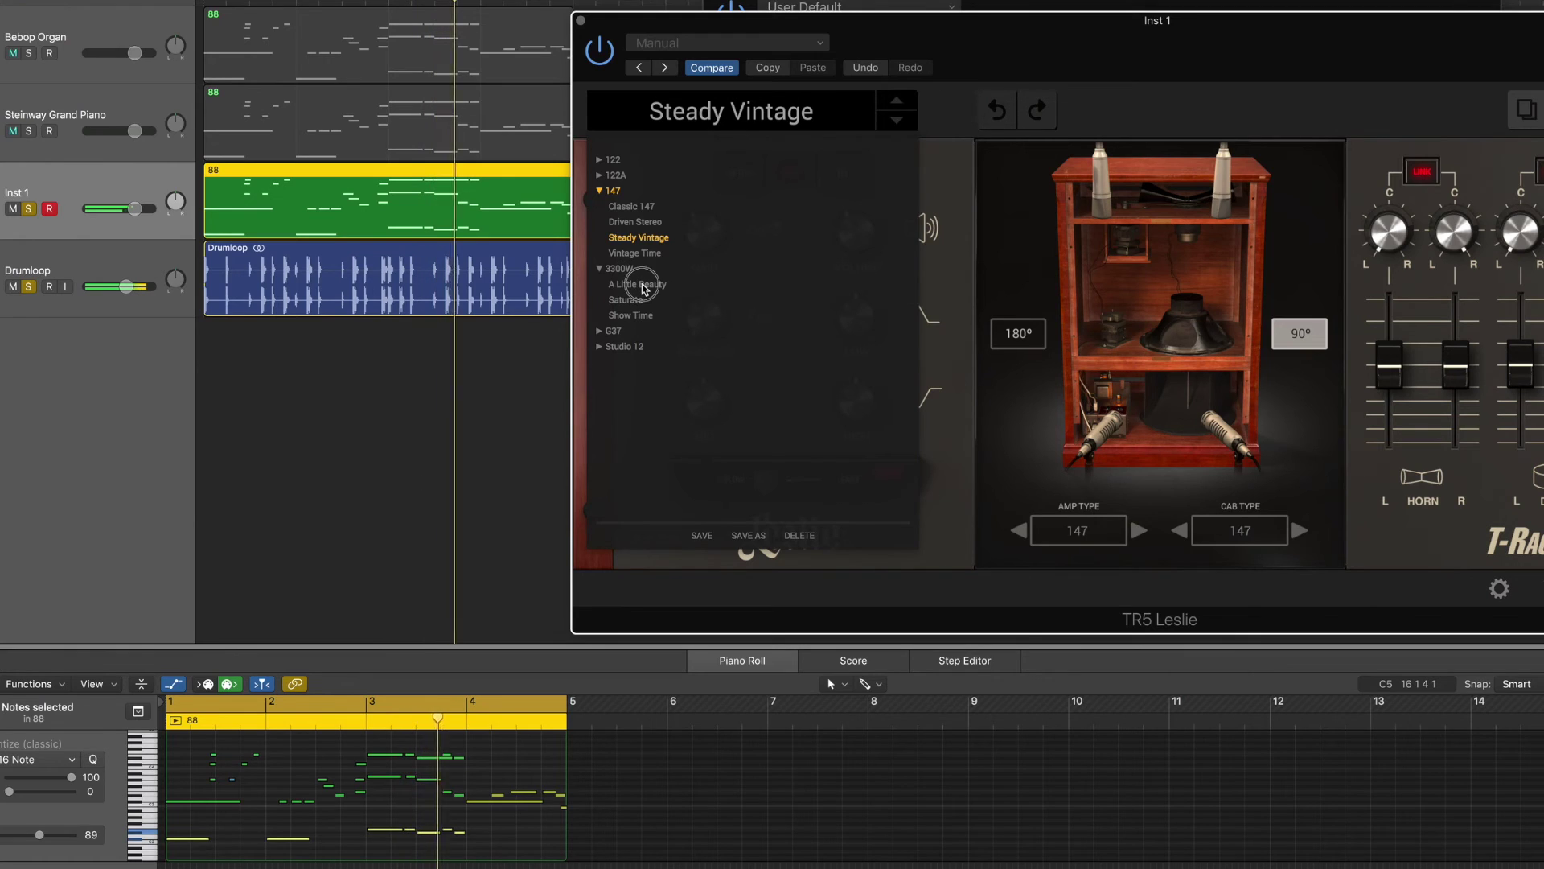
pyautogui.click(642, 284)
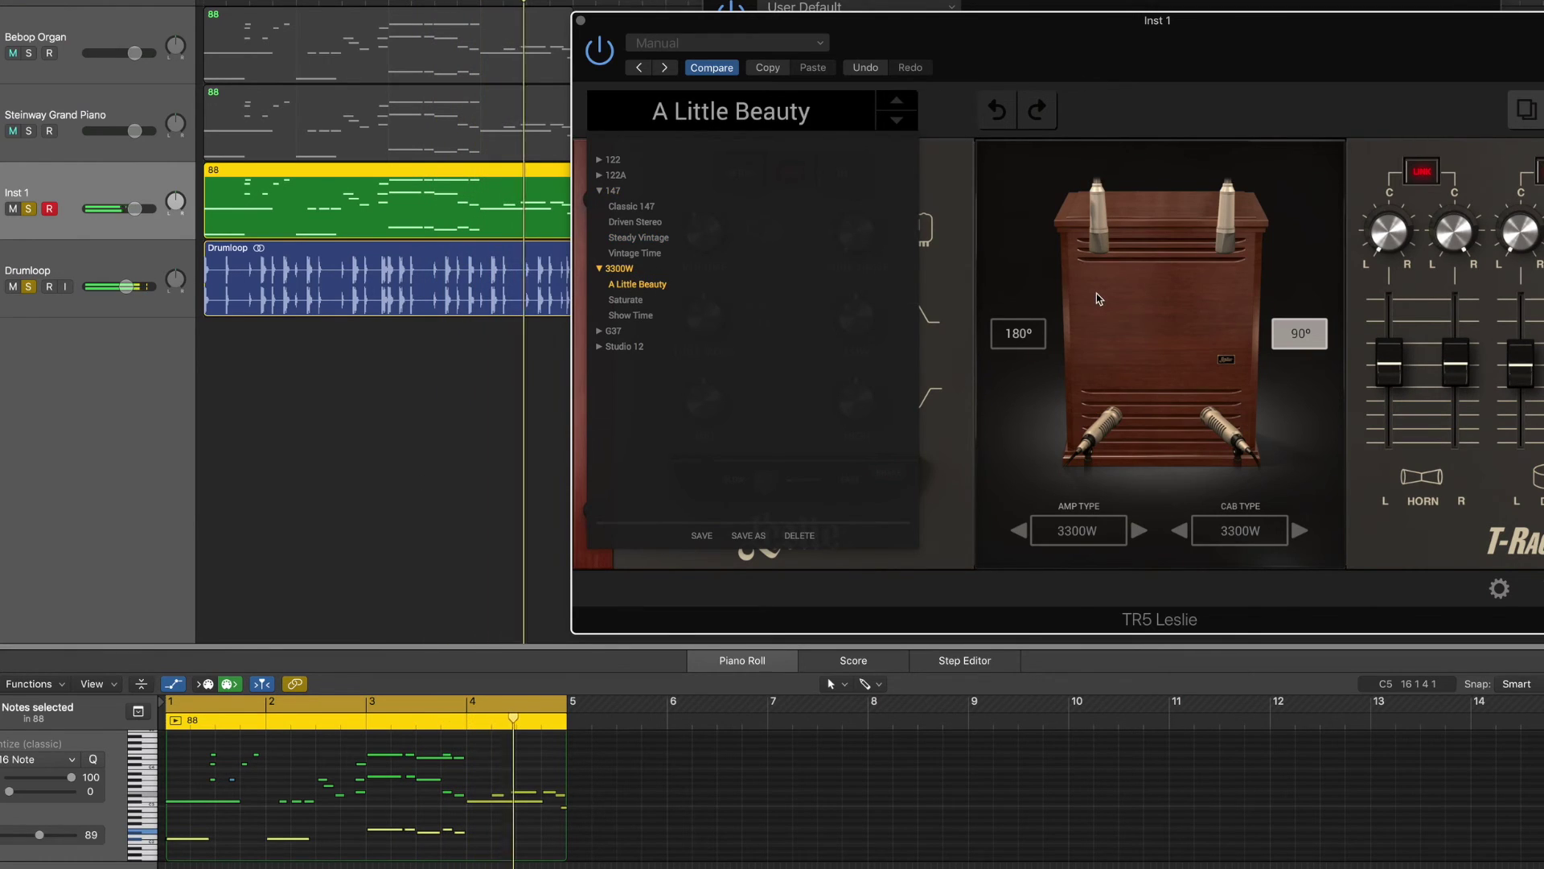
pyautogui.click(1132, 300)
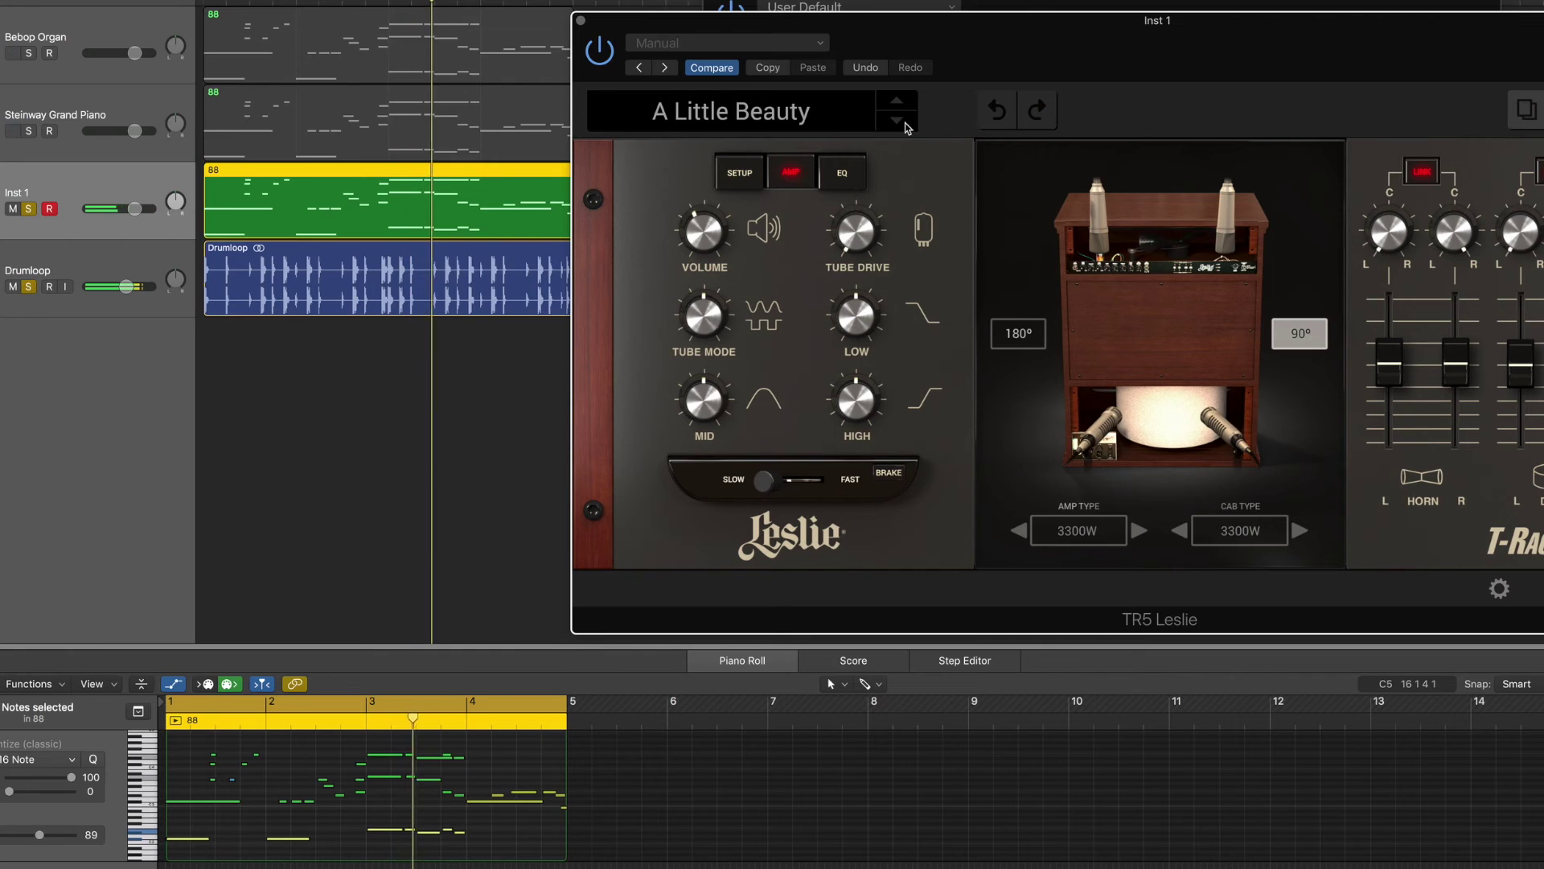
pyautogui.click(905, 125)
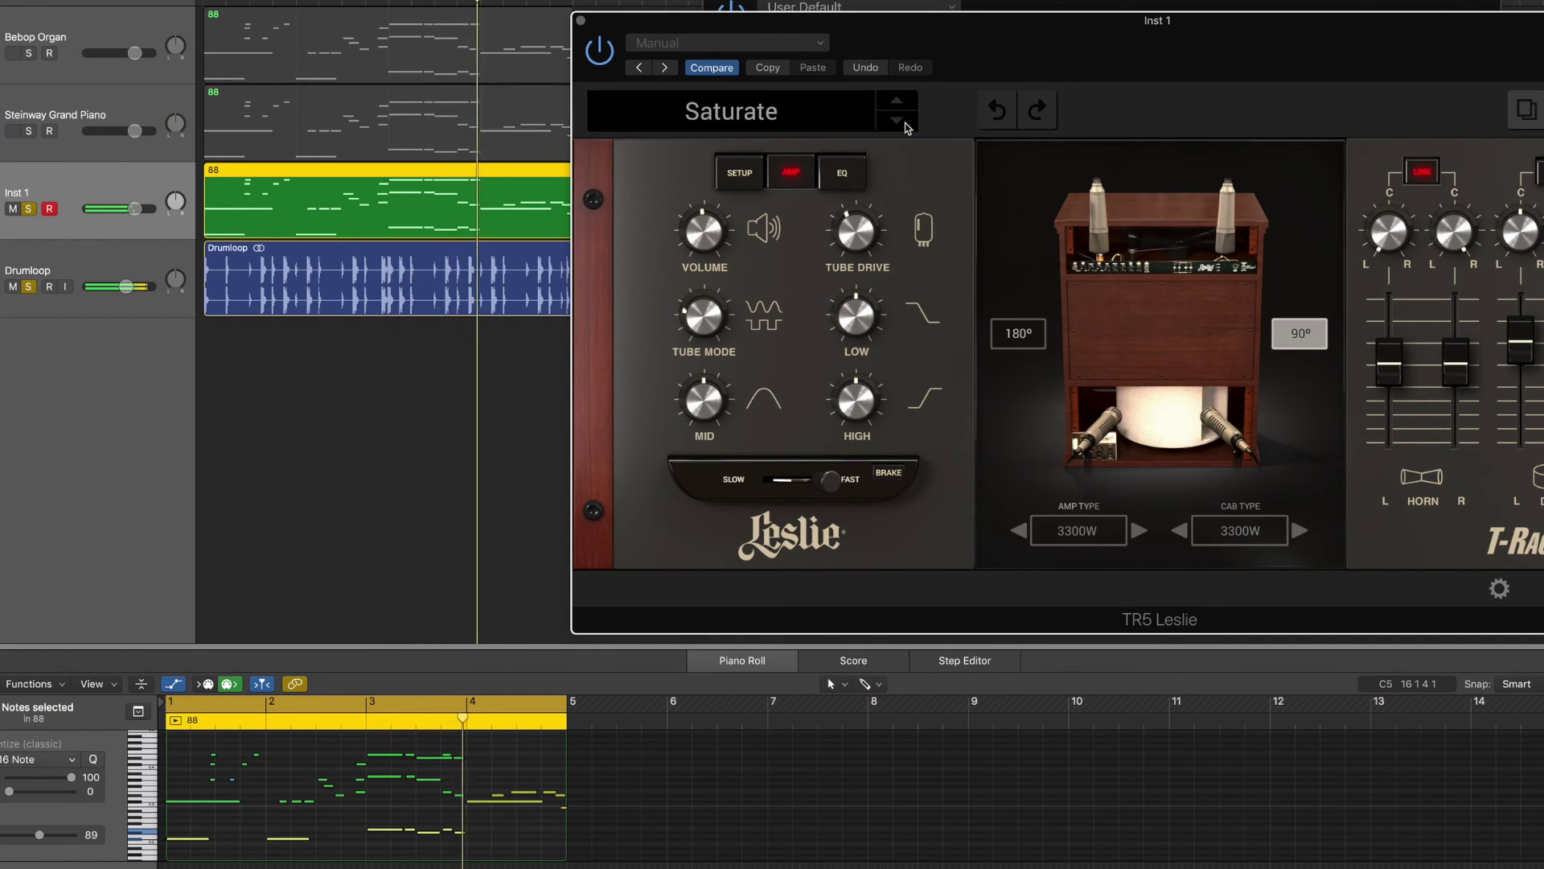
pyautogui.click(907, 128)
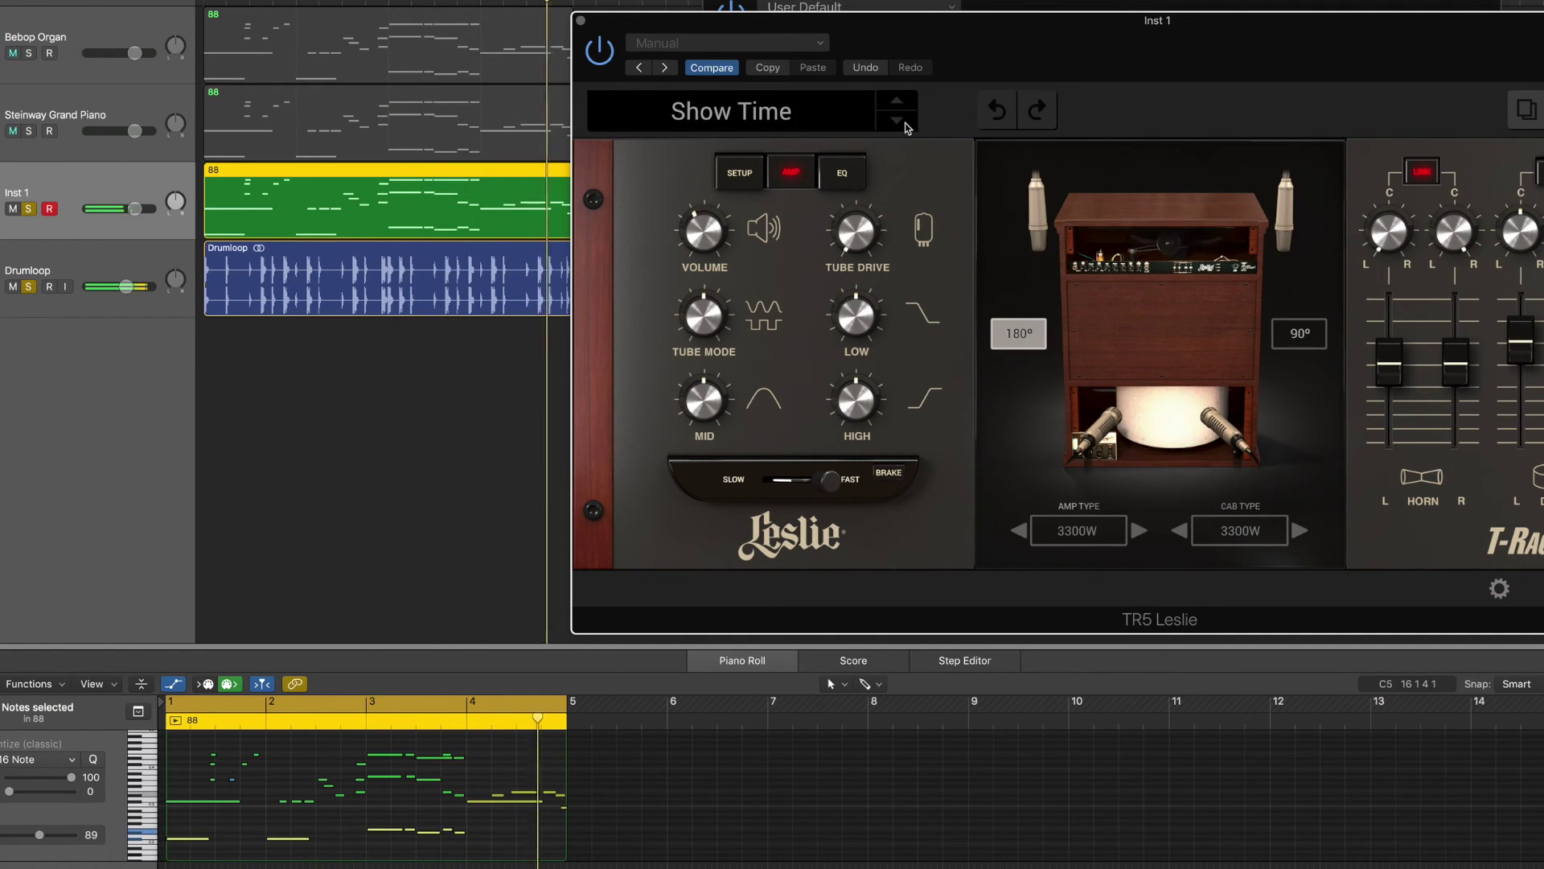
# - Audition the G37 presets Fake Stereo, Guitar OverWider and Peaceful Guitar
pyautogui.click(807, 114)
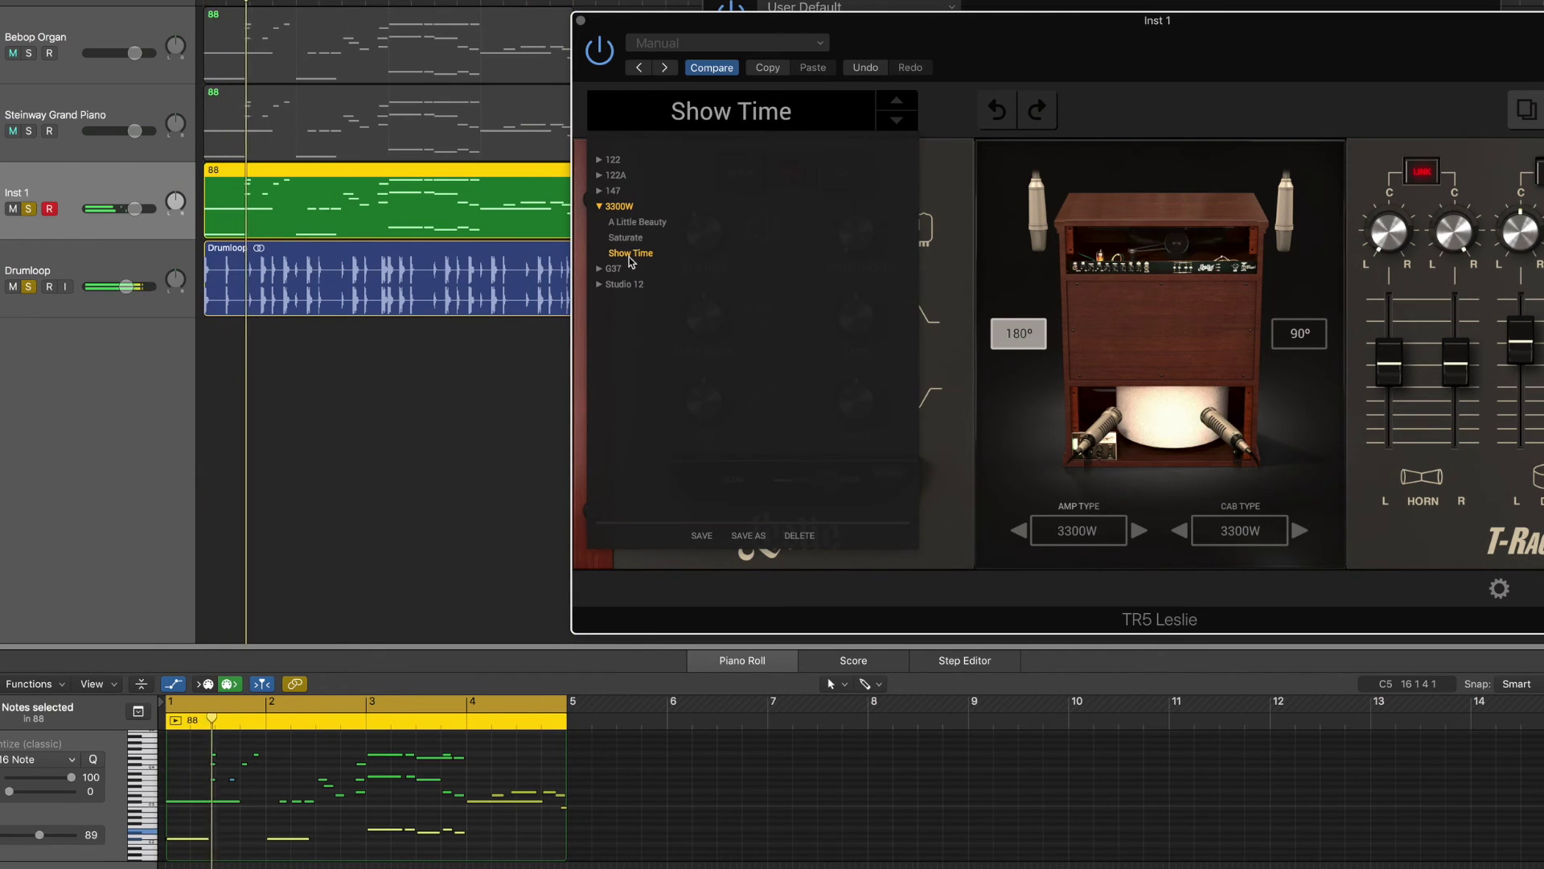
pyautogui.click(652, 285)
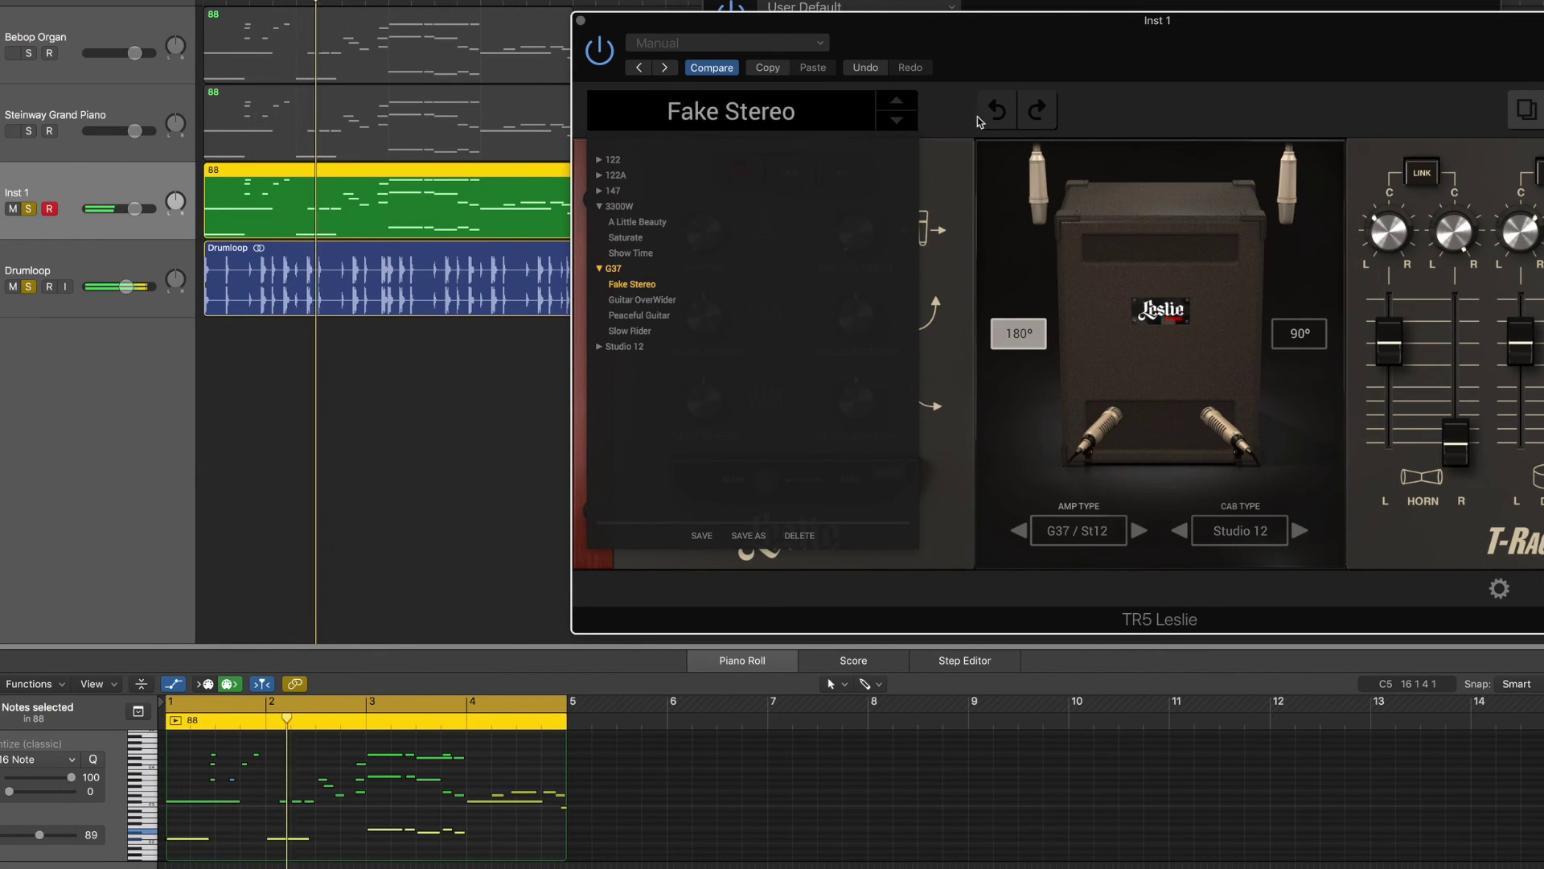
pyautogui.click(904, 121)
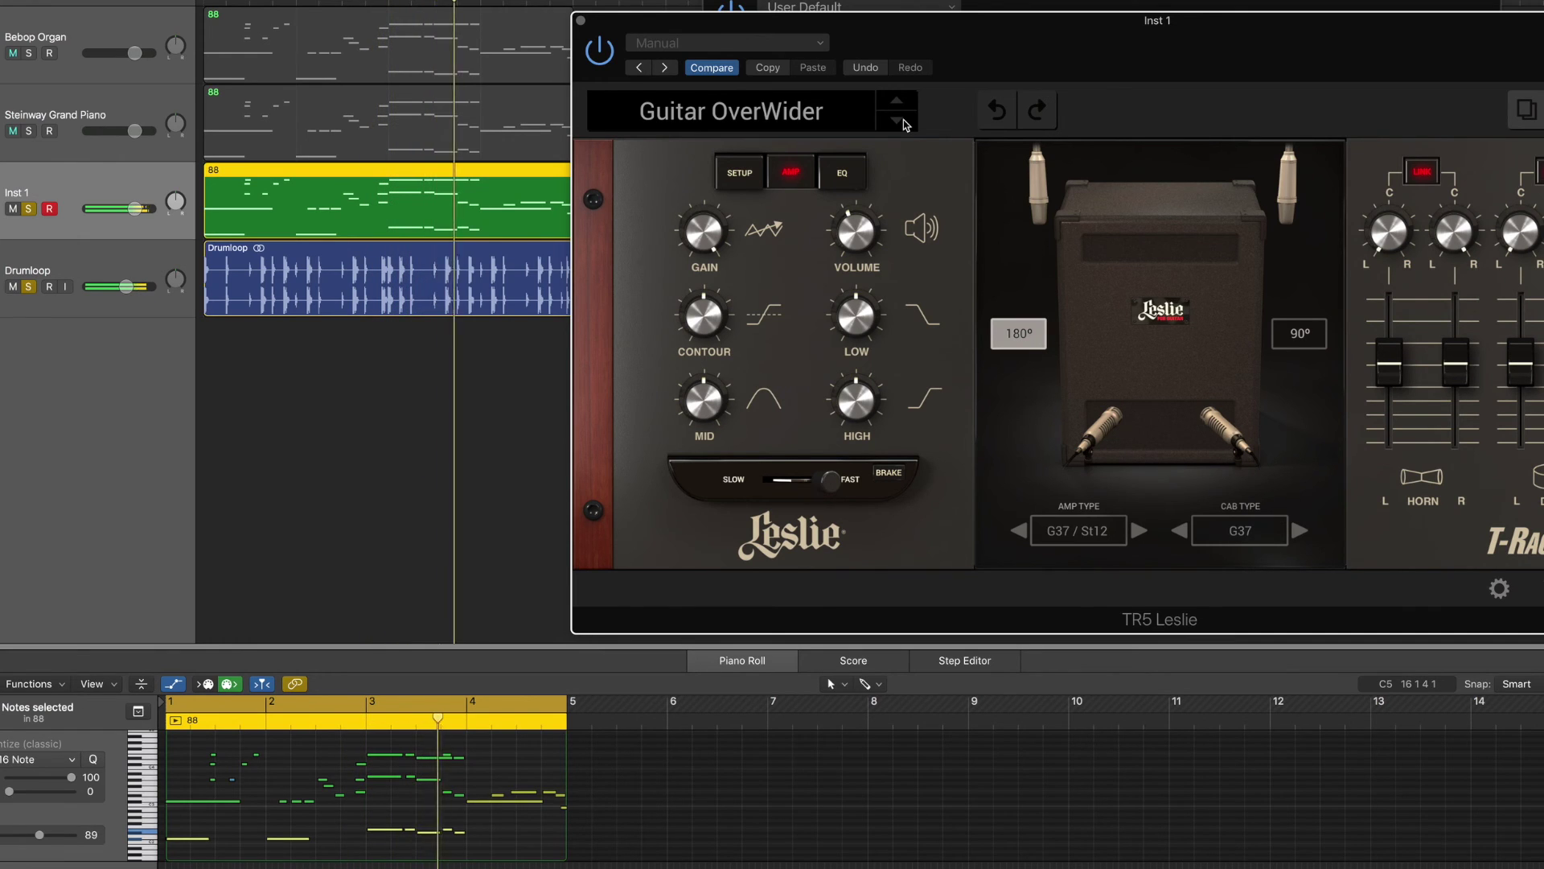
pyautogui.click(903, 122)
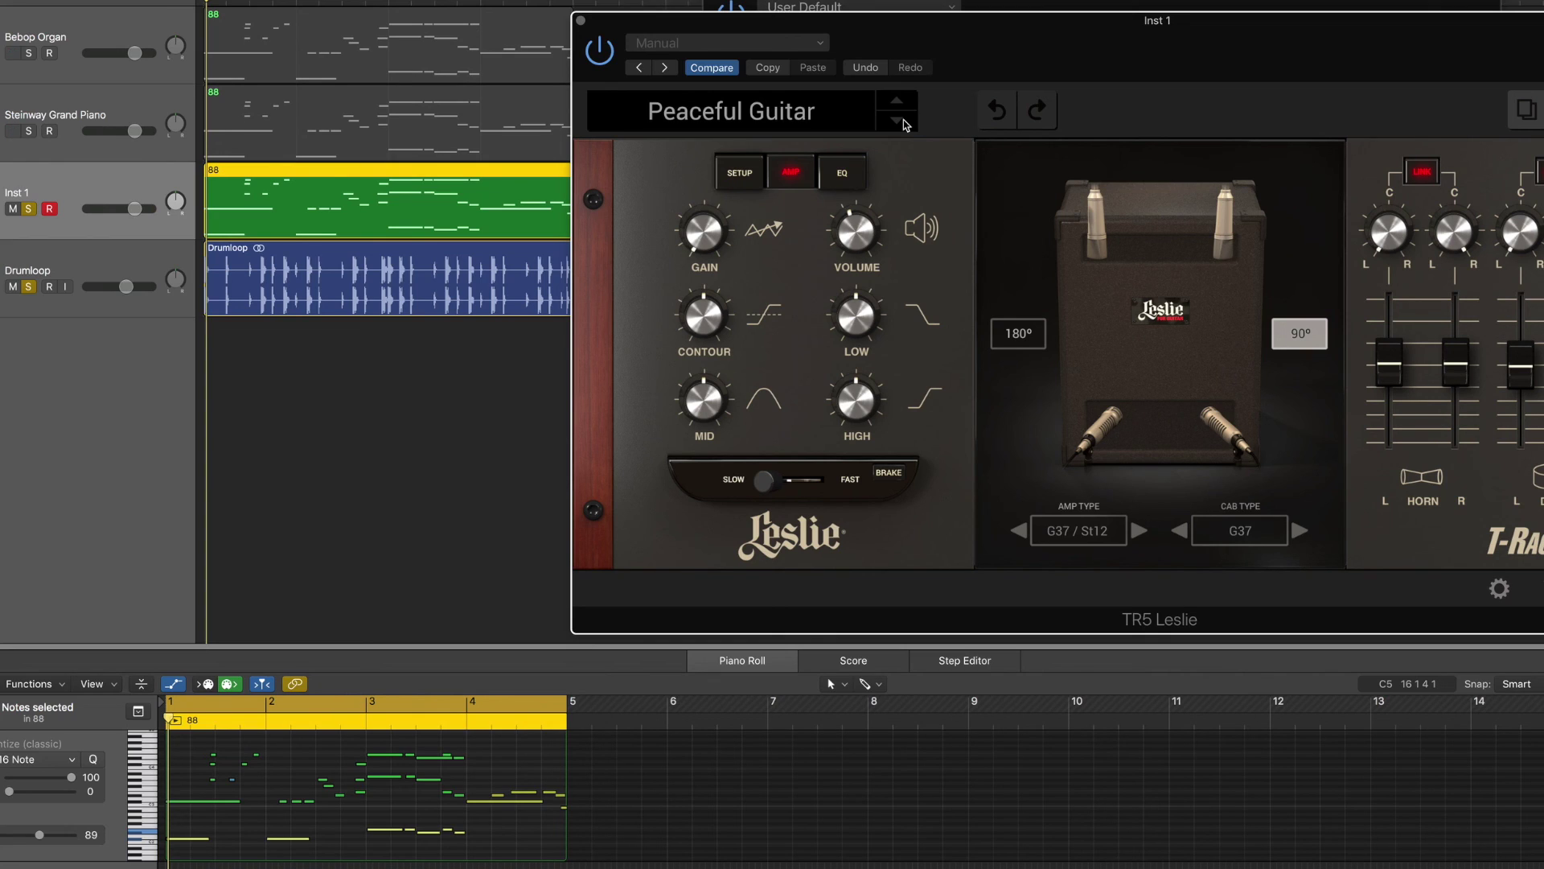
# - Load the 3300W Saturate preset, start playback and reveal the inside of the cabinet
pyautogui.click(802, 113)
pyautogui.press('space')
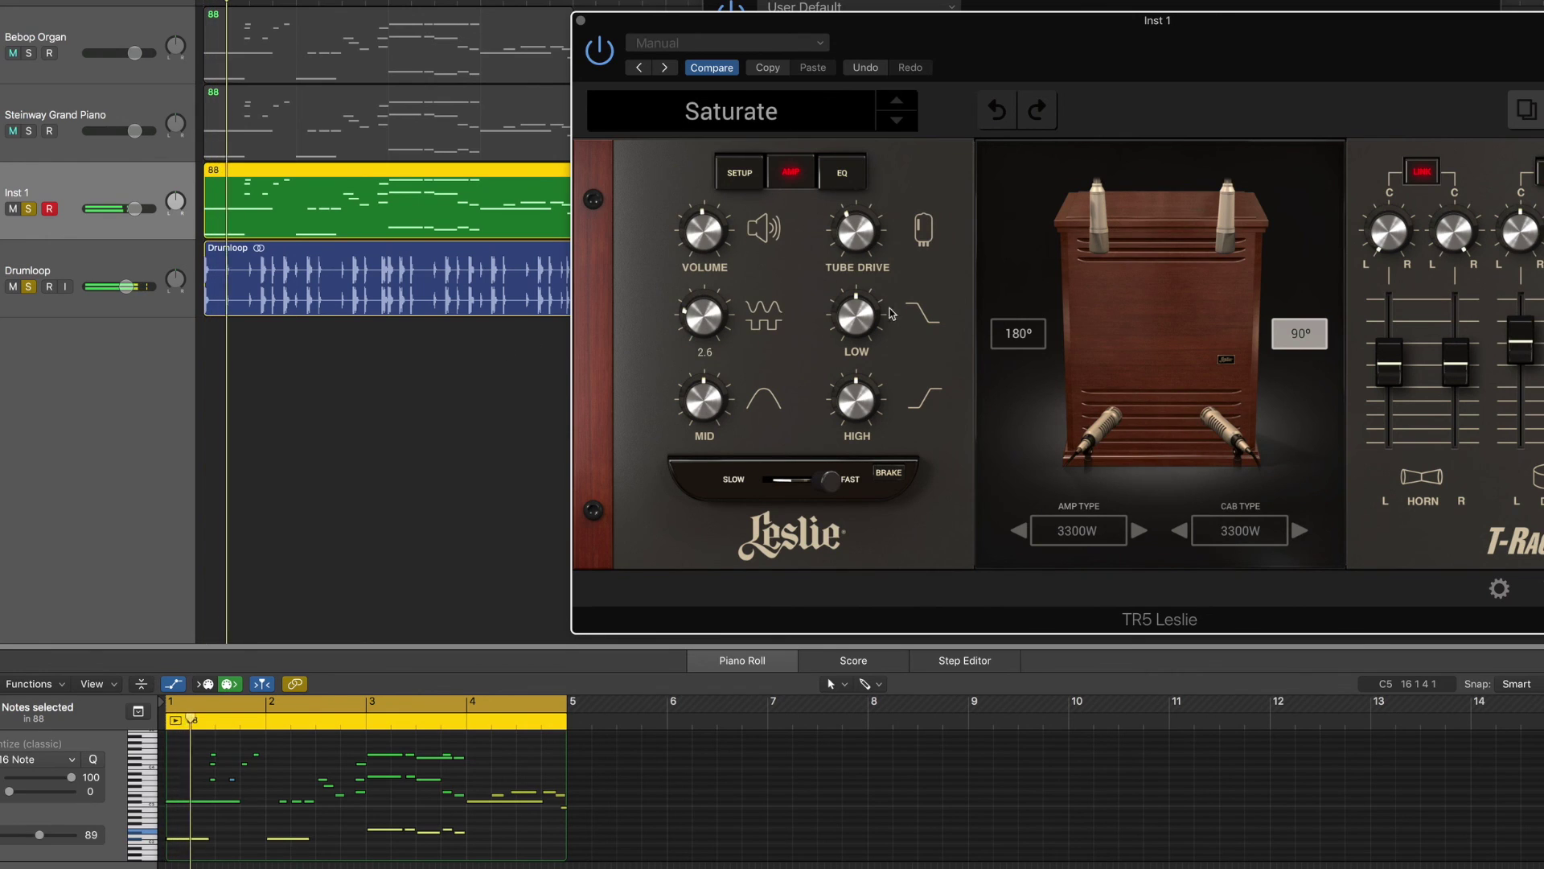
pyautogui.click(1133, 307)
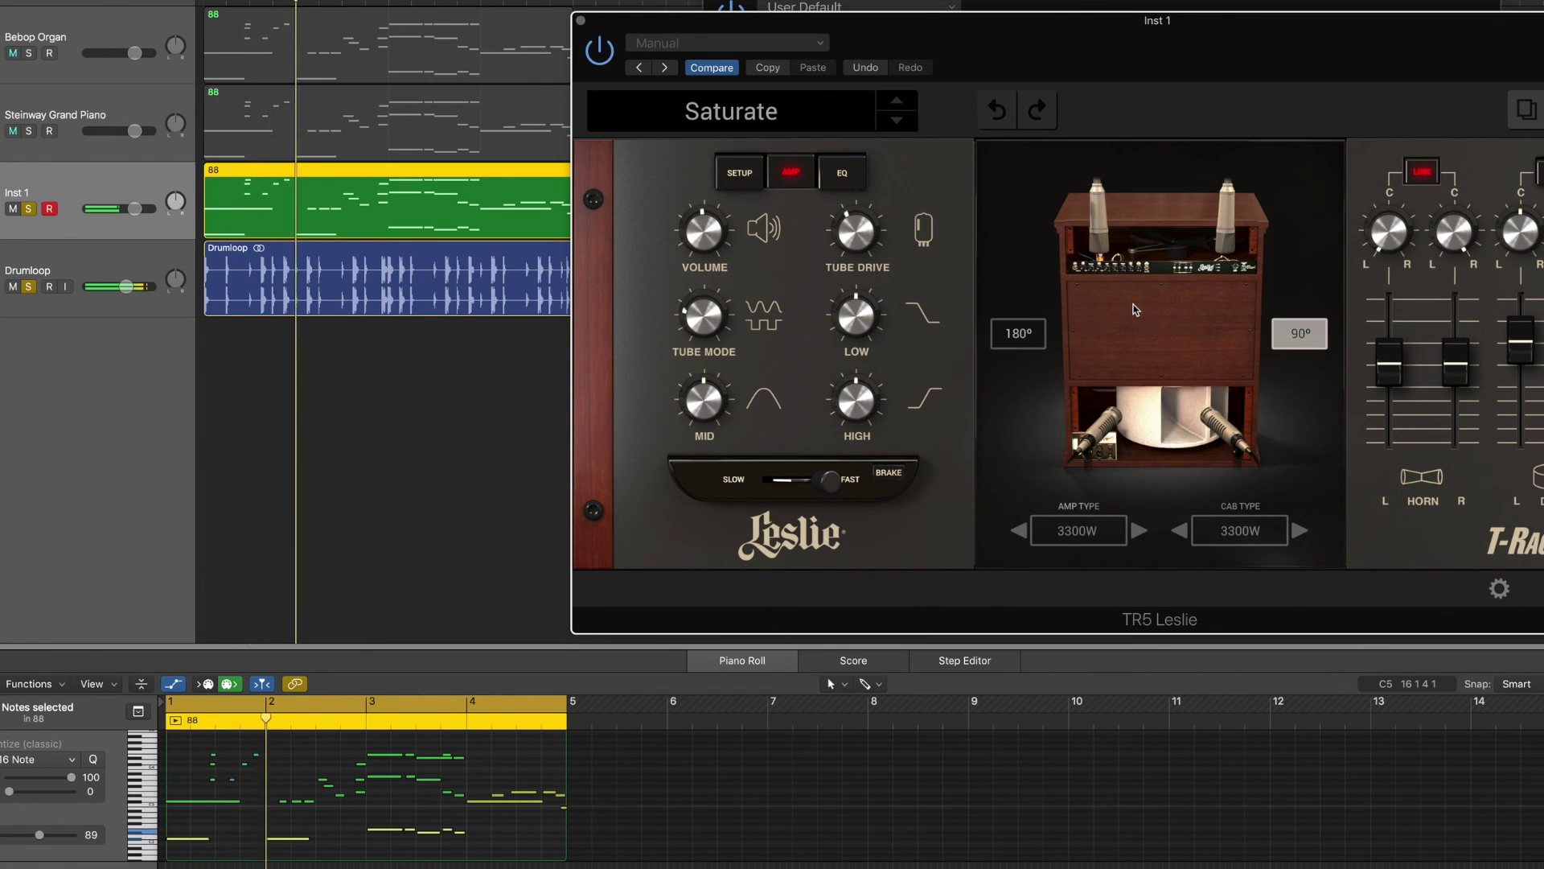